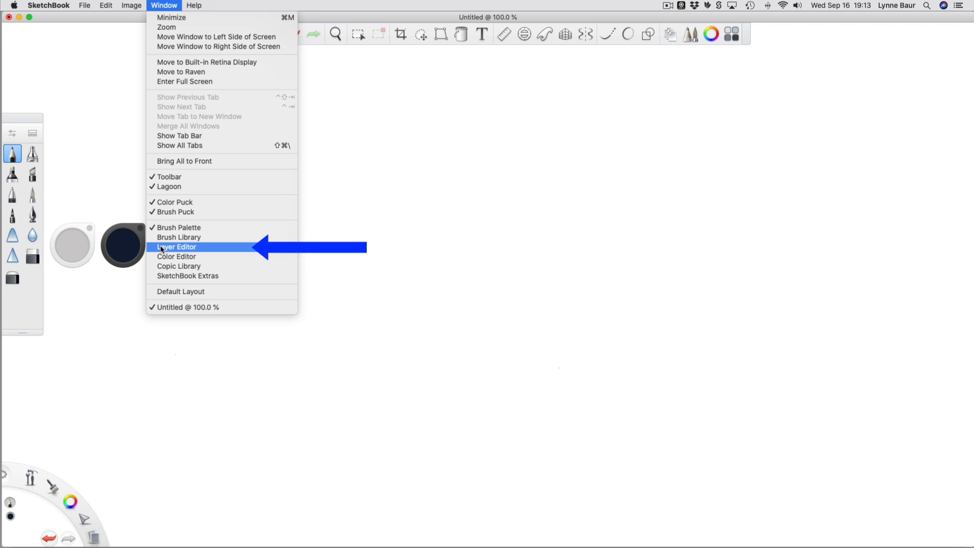
Step: Show the Layer Editor and import the image postcard.jpeg from the Desktop into the sketch
left_click(162, 248)
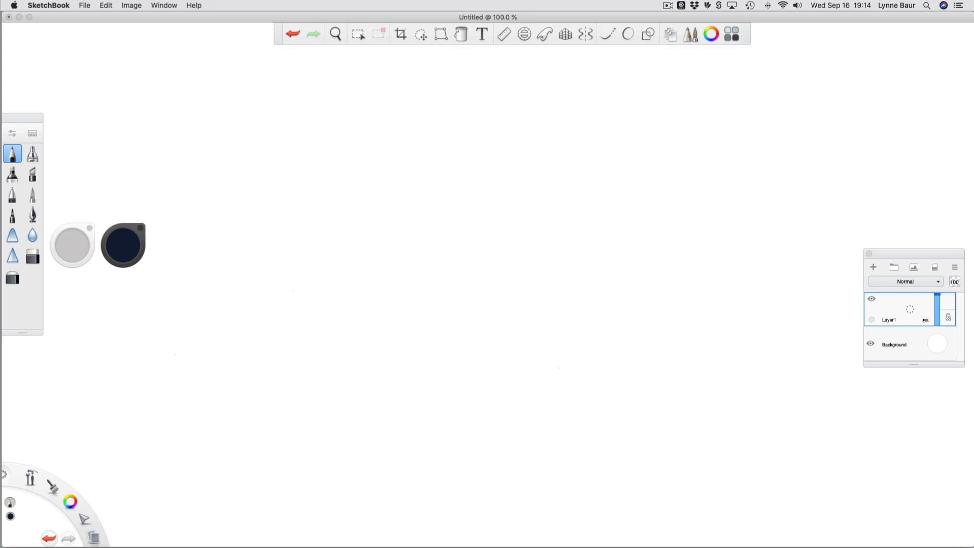
left_click(915, 266)
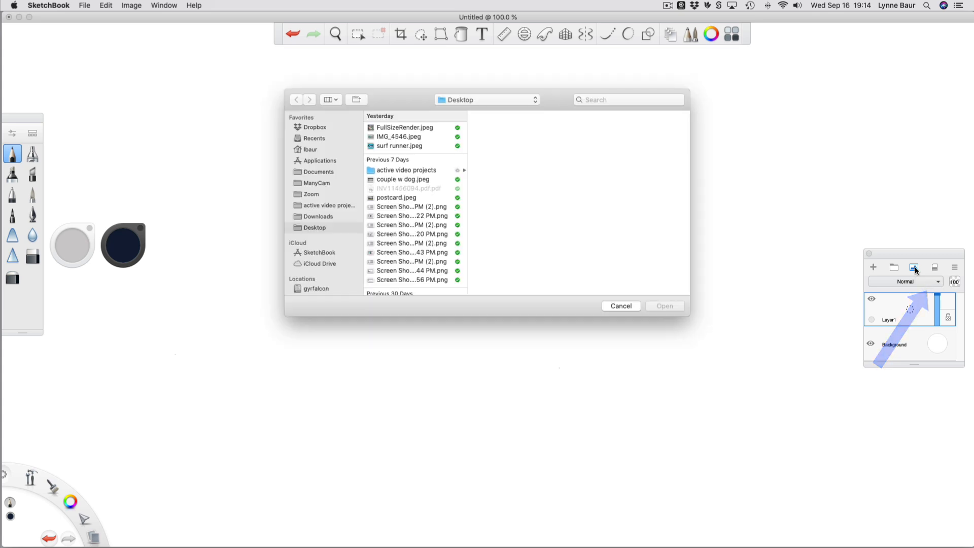
left_click(421, 198)
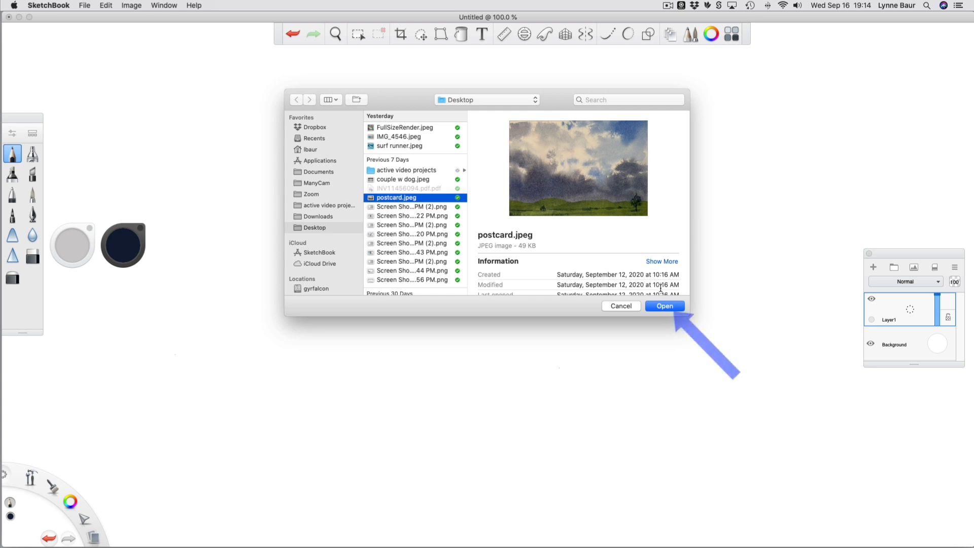
left_click(665, 307)
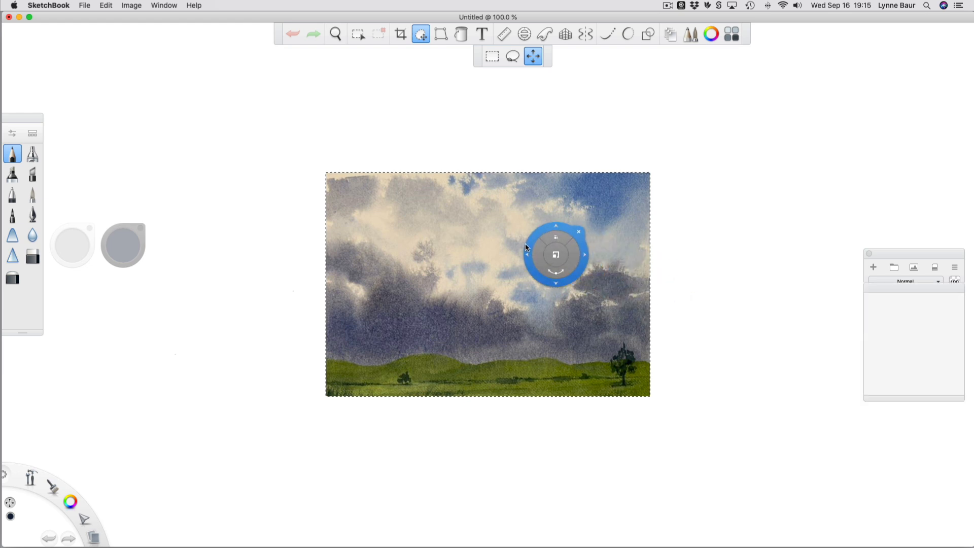
Step: Enlarge the imported painting, rotate it slightly, reposition it near the middle of the canvas, and finish the transform
left_click_drag(526, 247, 514, 252)
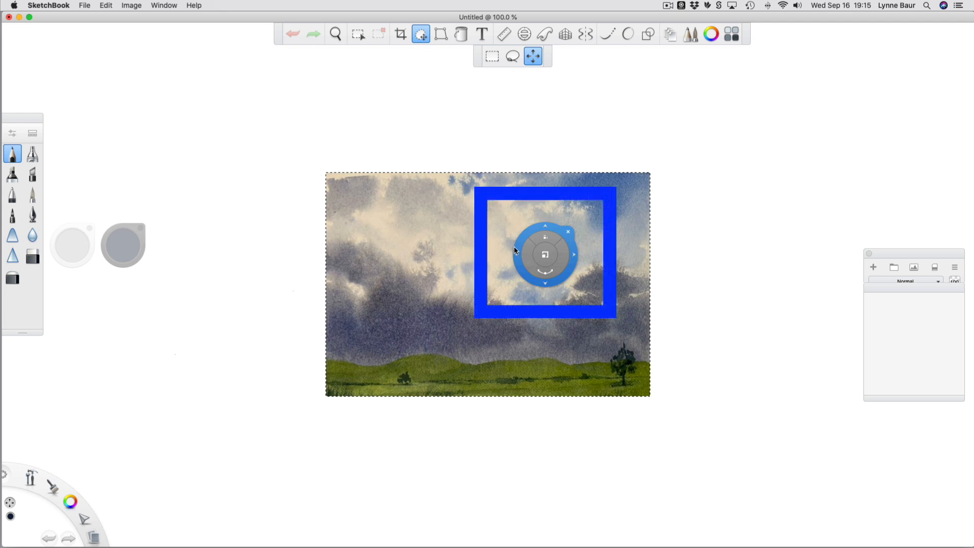
left_click(545, 259)
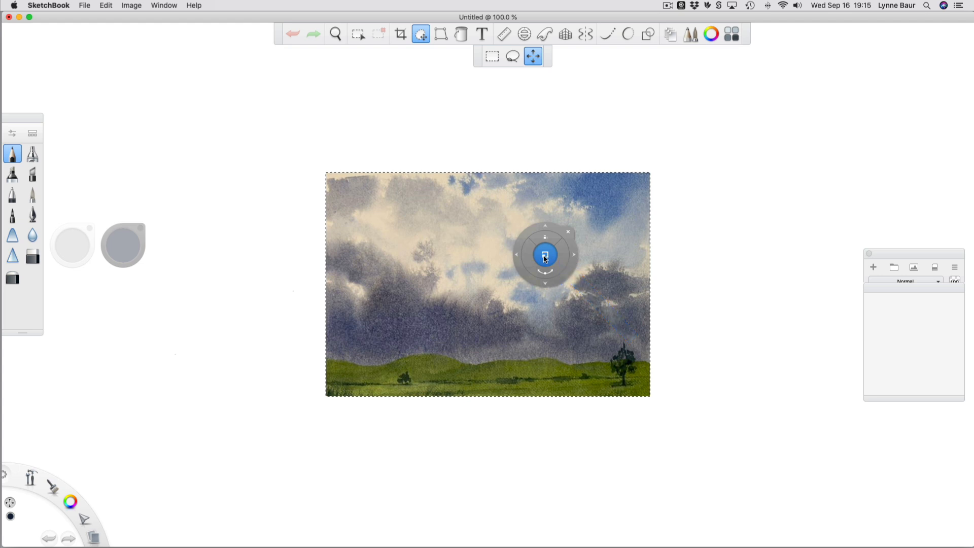
left_click_drag(544, 260, 546, 220)
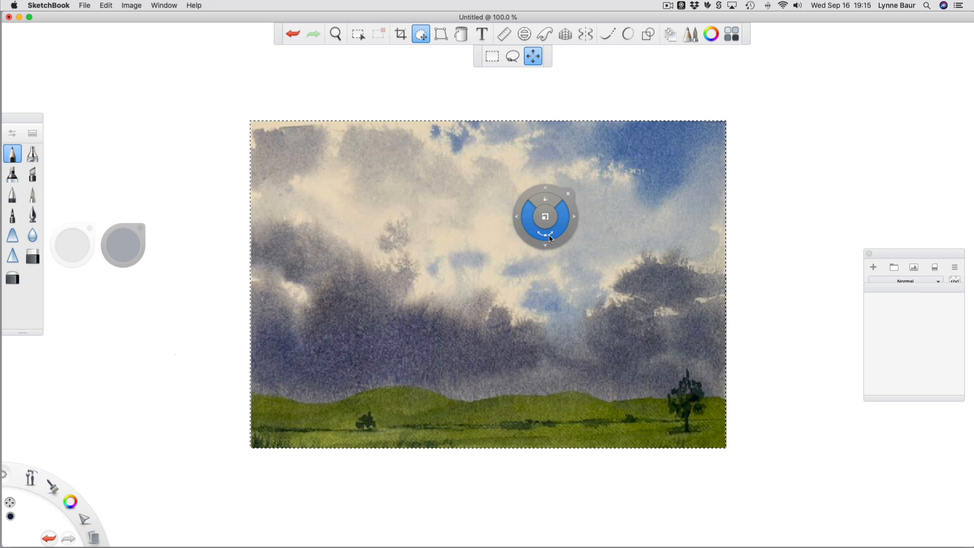
left_click(550, 236)
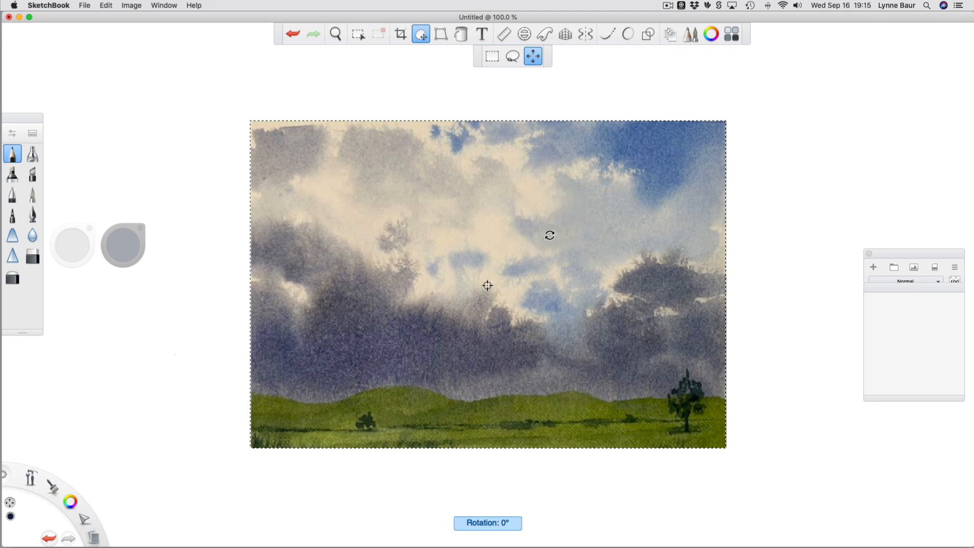
mouse_move(550, 235)
left_mouse_down()
mouse_move(559, 215)
mouse_move(485, 165)
mouse_move(418, 194)
mouse_move(507, 193)
mouse_move(572, 215)
left_mouse_up()
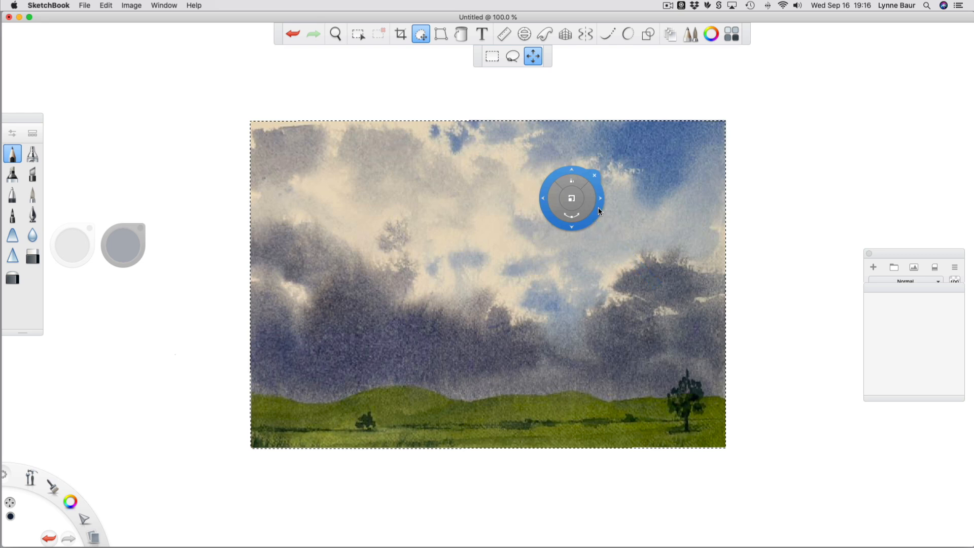
mouse_move(601, 213)
left_mouse_down()
mouse_move(633, 211)
mouse_move(583, 208)
mouse_move(622, 252)
mouse_move(620, 193)
mouse_move(557, 193)
mouse_move(614, 231)
mouse_move(599, 226)
left_mouse_up()
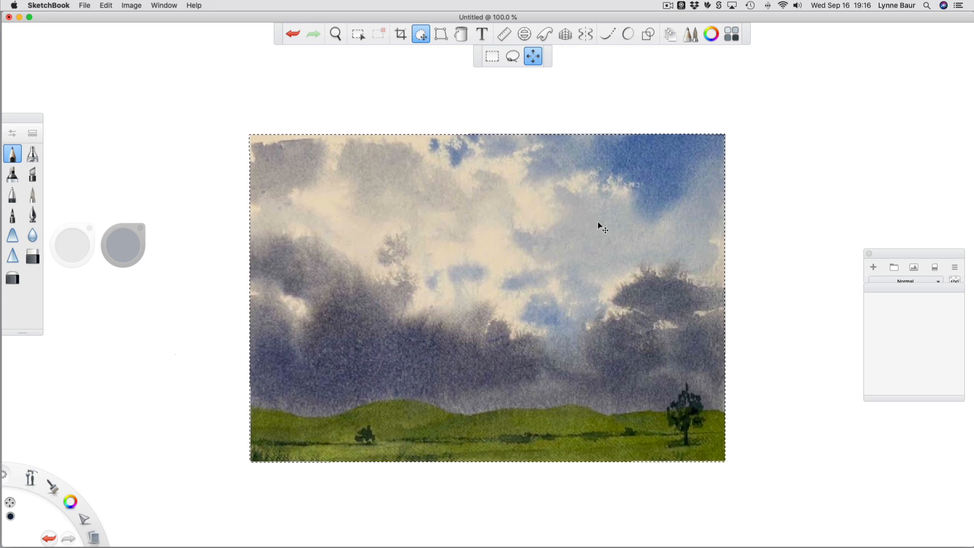
left_click_drag(598, 221, 598, 219)
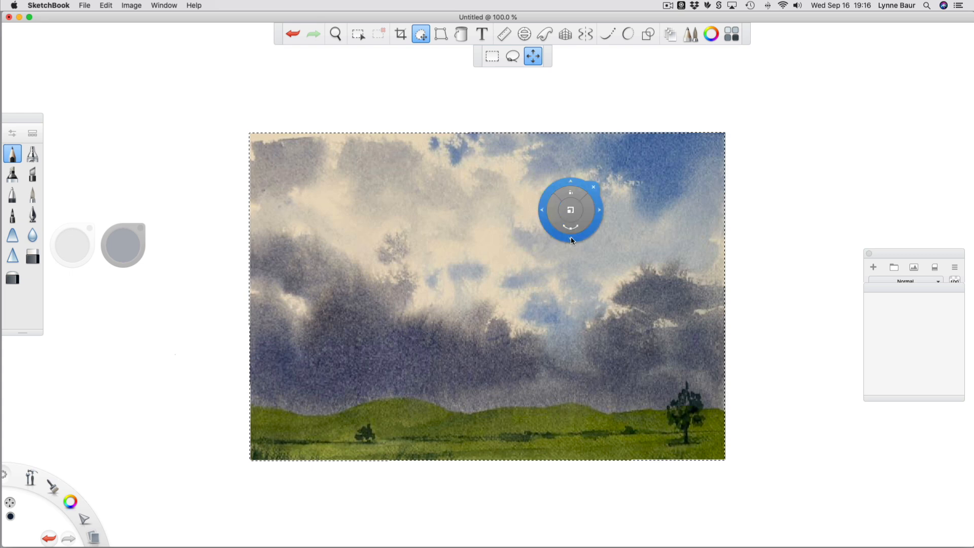
left_click(594, 187)
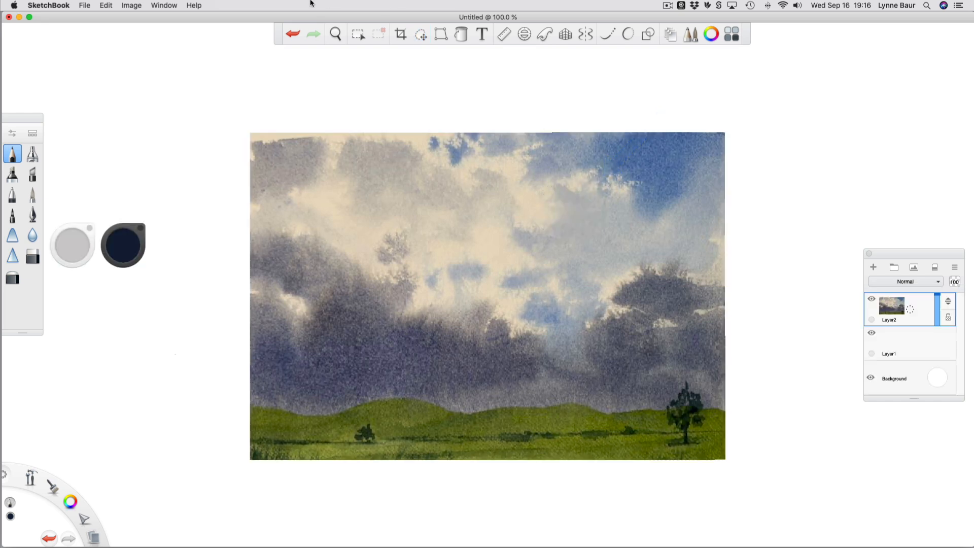
left_click(425, 35)
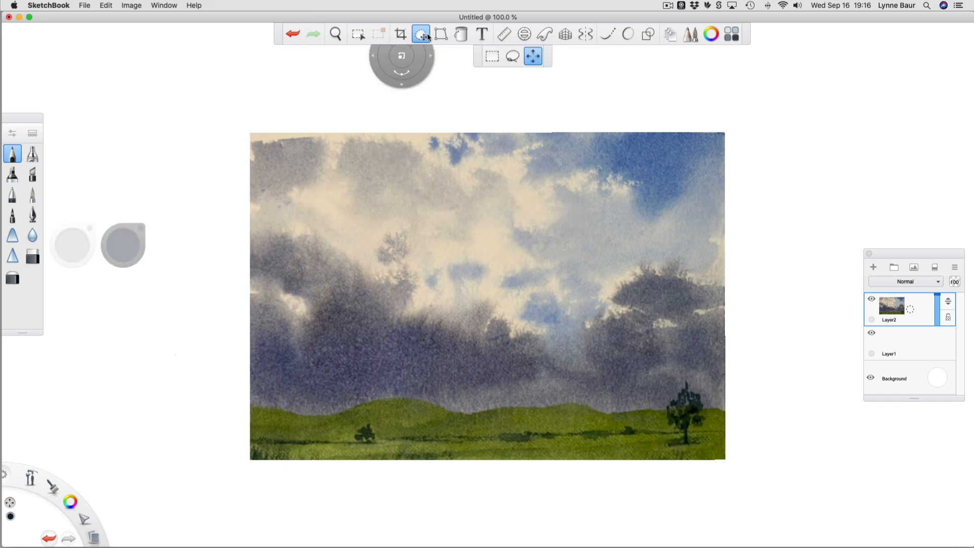
left_click_drag(469, 71, 534, 303)
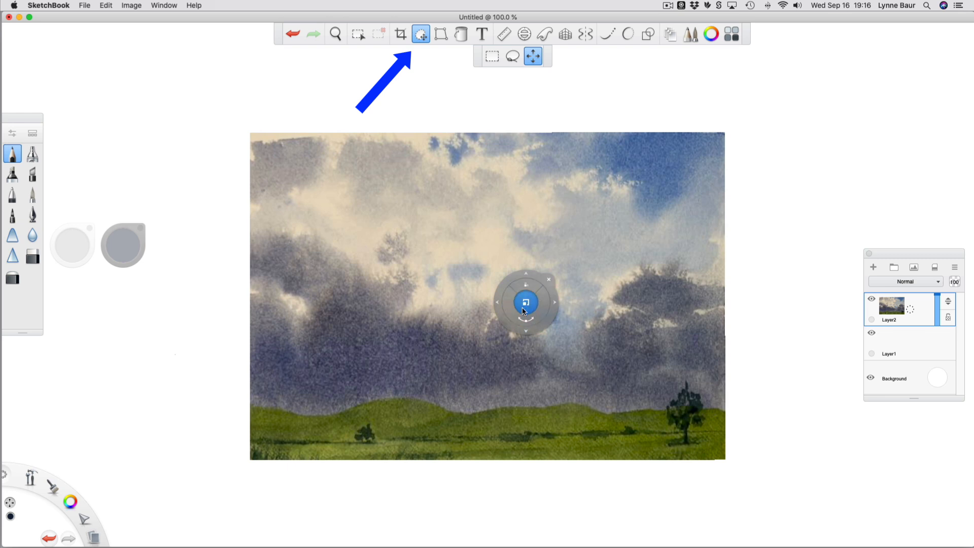
left_click_drag(502, 286, 432, 90)
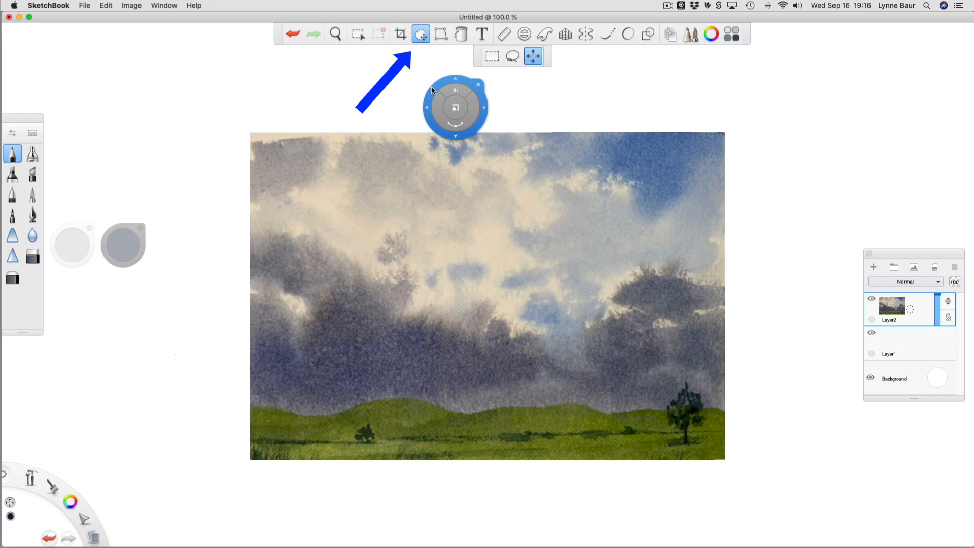
left_click(422, 36)
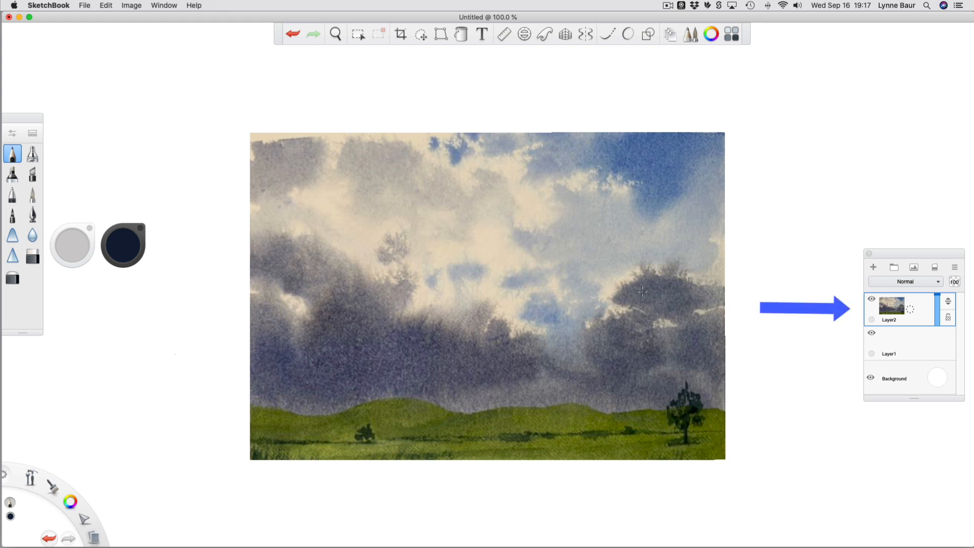
Step: Reorder the painting's layer, Layer2, below the empty Layer1 and make Layer1 the active layer
left_click(924, 320)
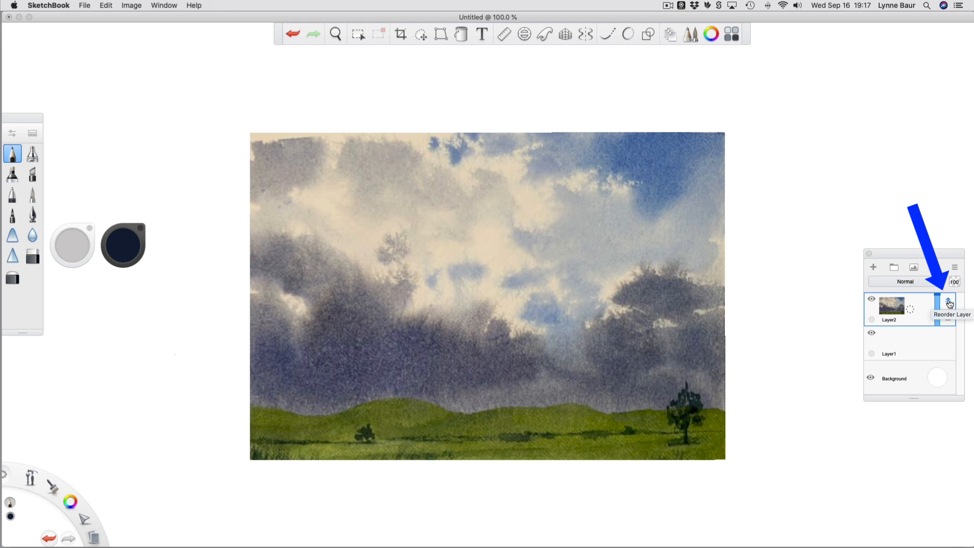
left_click_drag(949, 303, 953, 367)
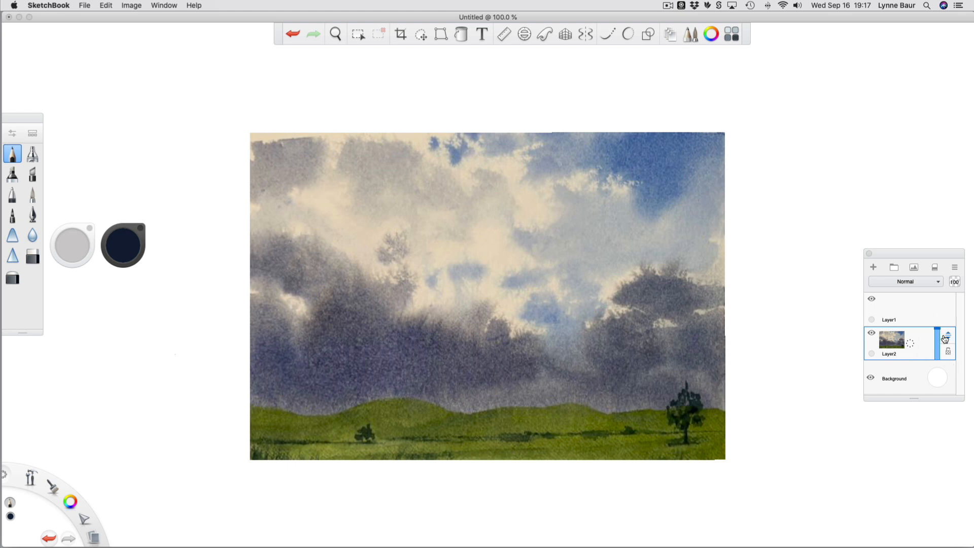
mouse_move(948, 337)
left_mouse_down()
mouse_move(949, 301)
mouse_move(948, 363)
mouse_move(952, 348)
left_mouse_up()
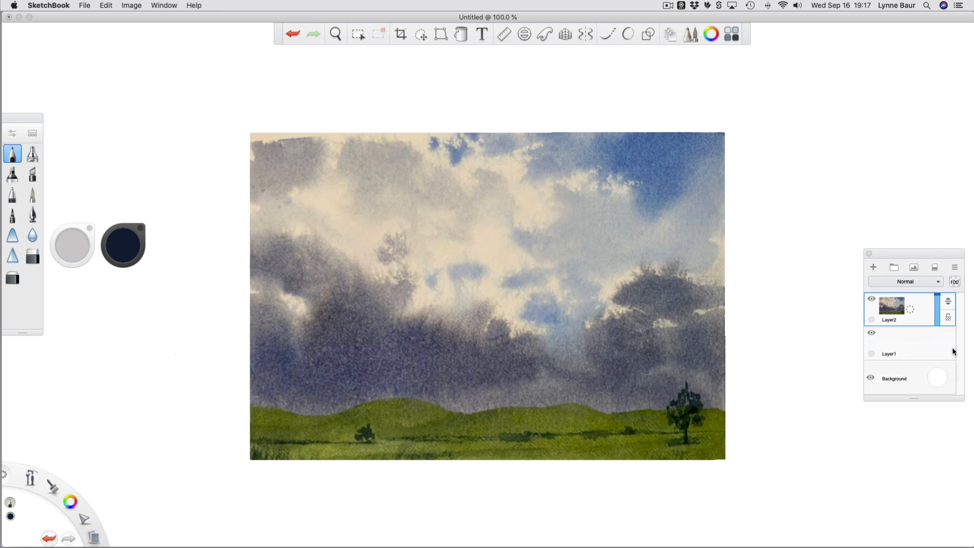
left_click_drag(950, 303, 949, 363)
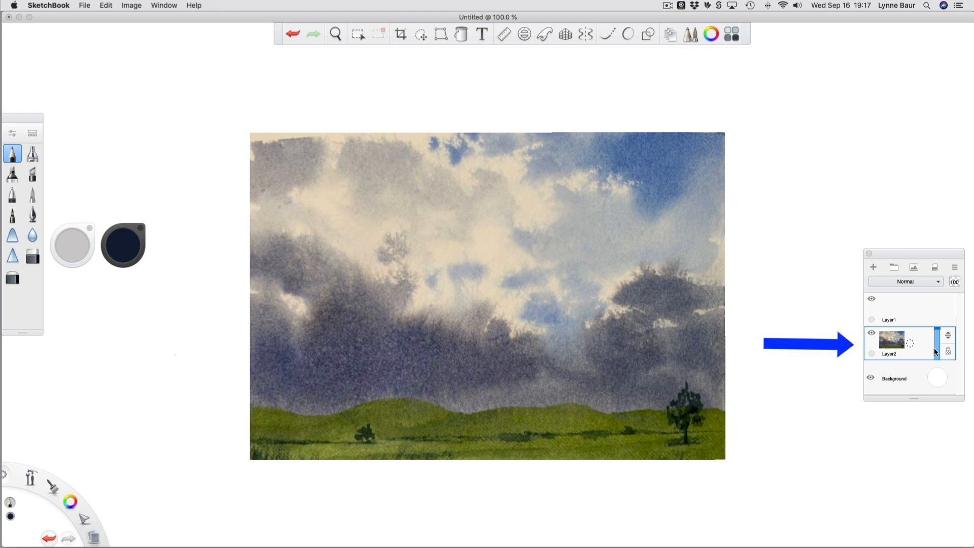
left_click(928, 313)
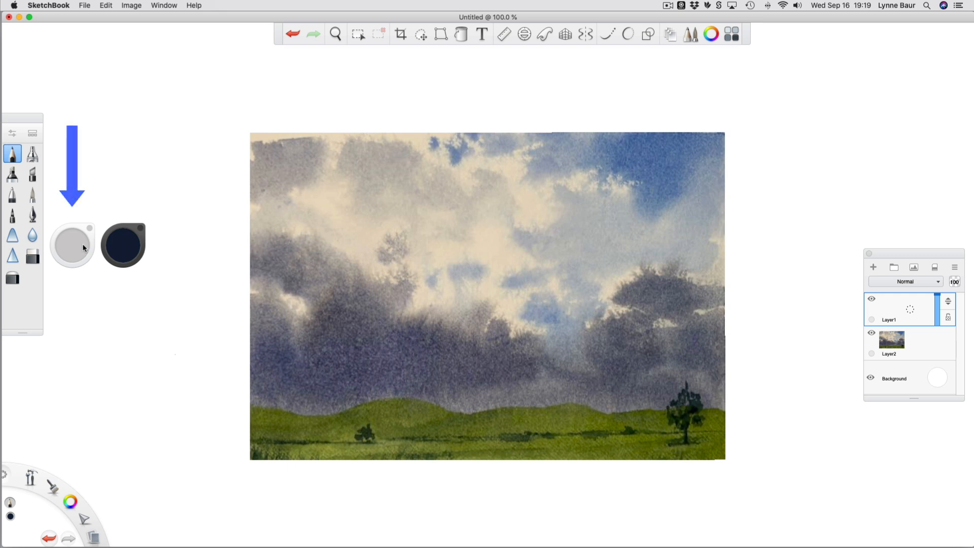
Step: Choose a medium blue as the brush color from the color wheel
left_click(125, 250)
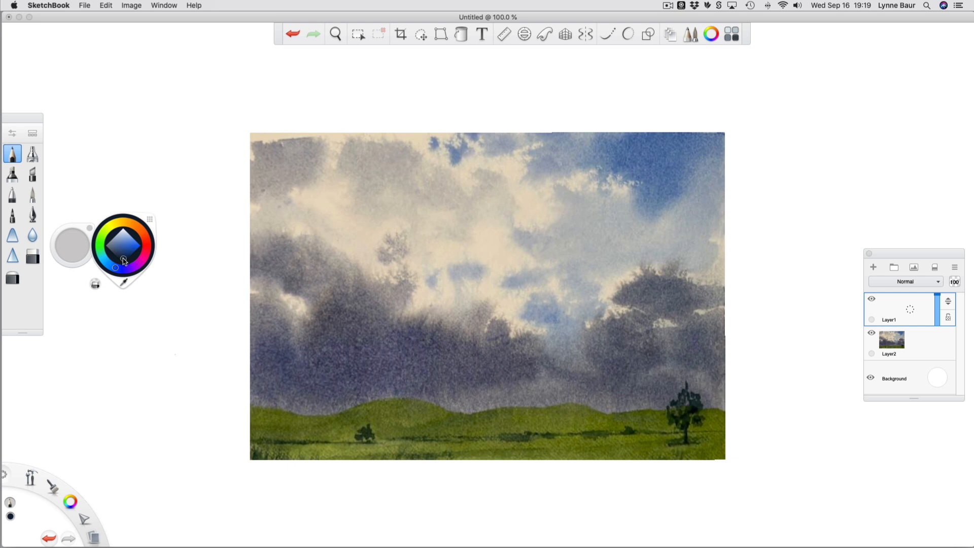
mouse_move(116, 268)
left_mouse_down()
mouse_move(145, 236)
mouse_move(145, 260)
mouse_move(116, 270)
left_mouse_up()
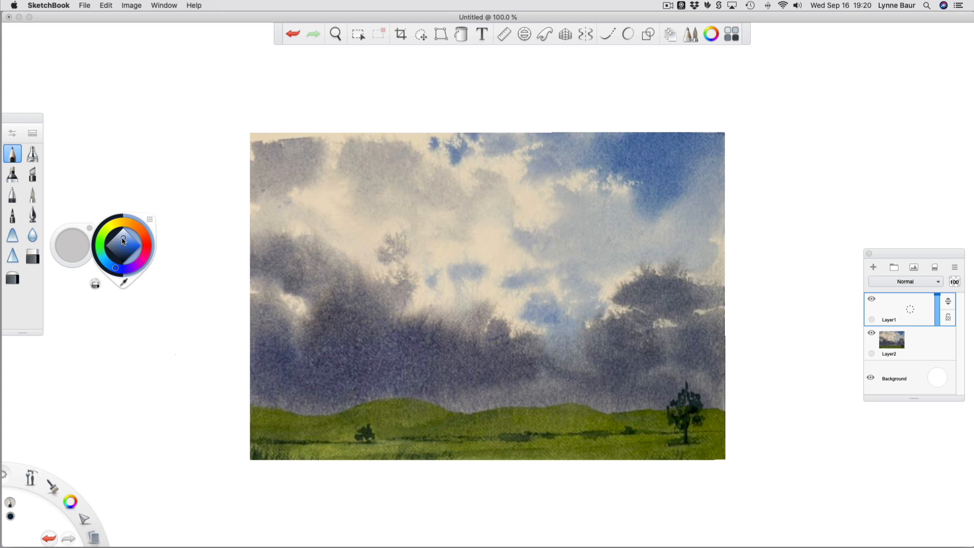
left_click_drag(123, 241, 125, 251)
left_click(125, 252)
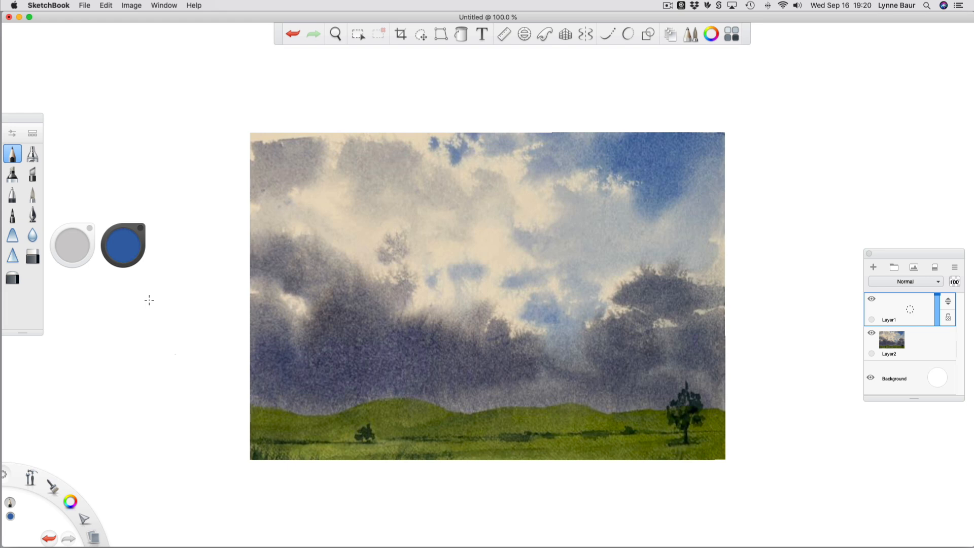
Step: Select the airbrush and adjust its size and flow with the brush puck
left_click(72, 251)
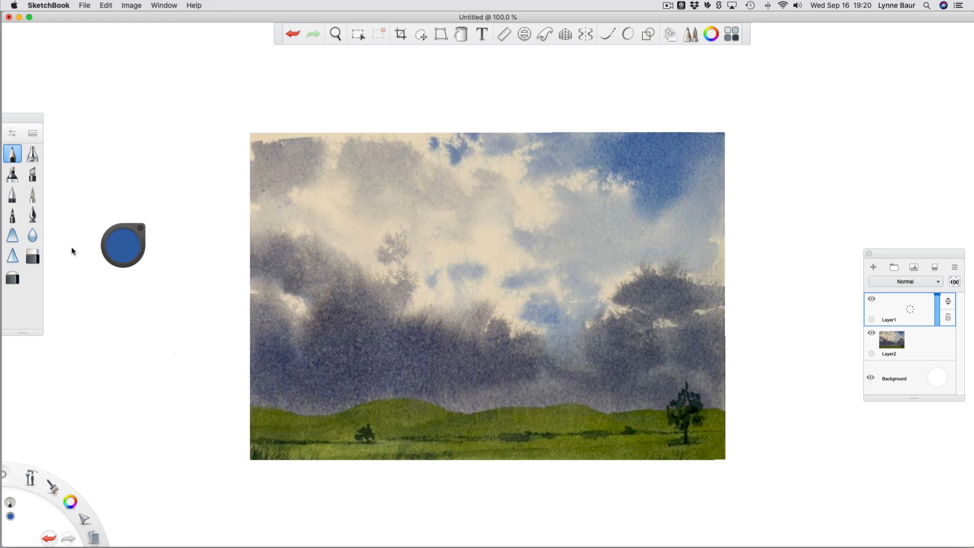
mouse_move(72, 251)
left_mouse_down()
mouse_move(83, 192)
mouse_move(67, 233)
mouse_move(72, 315)
mouse_move(75, 196)
mouse_move(84, 298)
mouse_move(83, 306)
mouse_move(76, 157)
mouse_move(74, 354)
mouse_move(77, 148)
left_mouse_up()
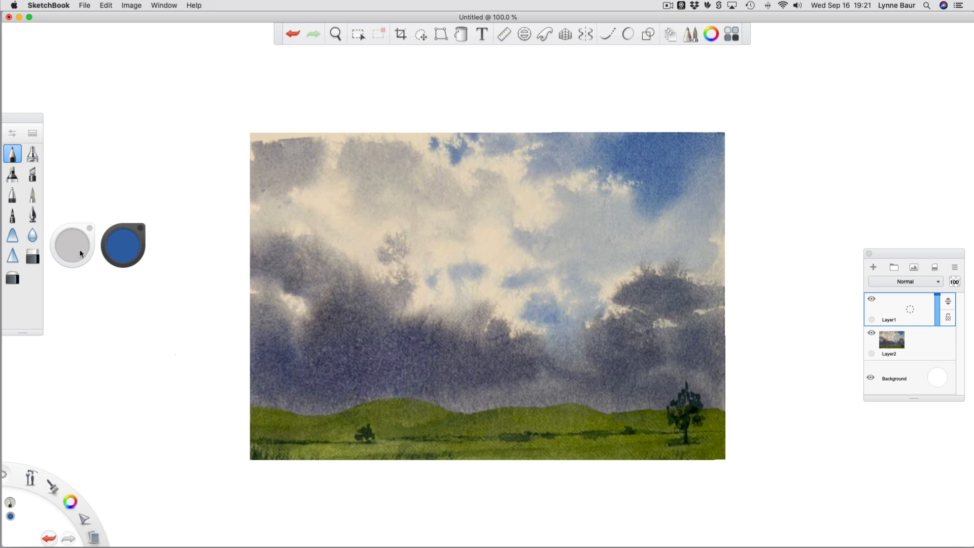
mouse_move(72, 249)
left_mouse_down()
mouse_move(166, 254)
mouse_move(35, 258)
mouse_move(199, 261)
mouse_move(34, 248)
mouse_move(188, 248)
mouse_move(43, 247)
mouse_move(176, 251)
mouse_move(82, 253)
left_mouse_up()
left_click(32, 154)
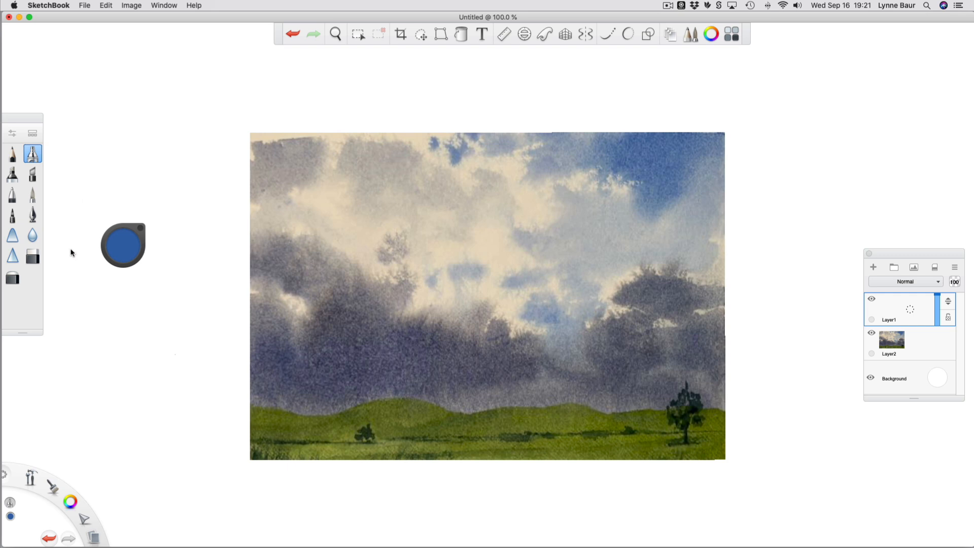
mouse_move(70, 252)
left_mouse_down()
mouse_move(15, 246)
mouse_move(223, 257)
mouse_move(48, 254)
mouse_move(203, 263)
mouse_move(175, 263)
left_mouse_up()
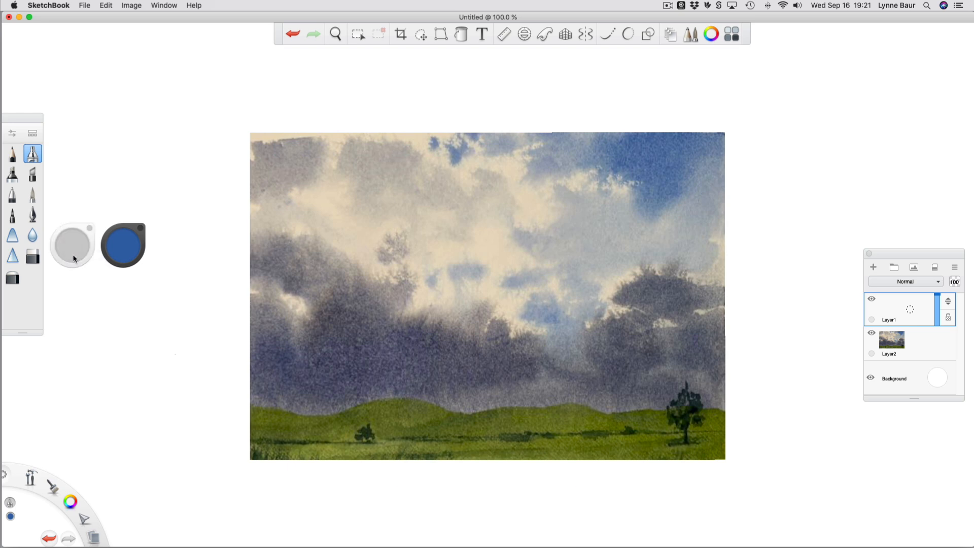
mouse_move(72, 248)
left_mouse_down()
mouse_move(74, 174)
mouse_move(85, 290)
mouse_move(76, 319)
mouse_move(73, 157)
left_mouse_up()
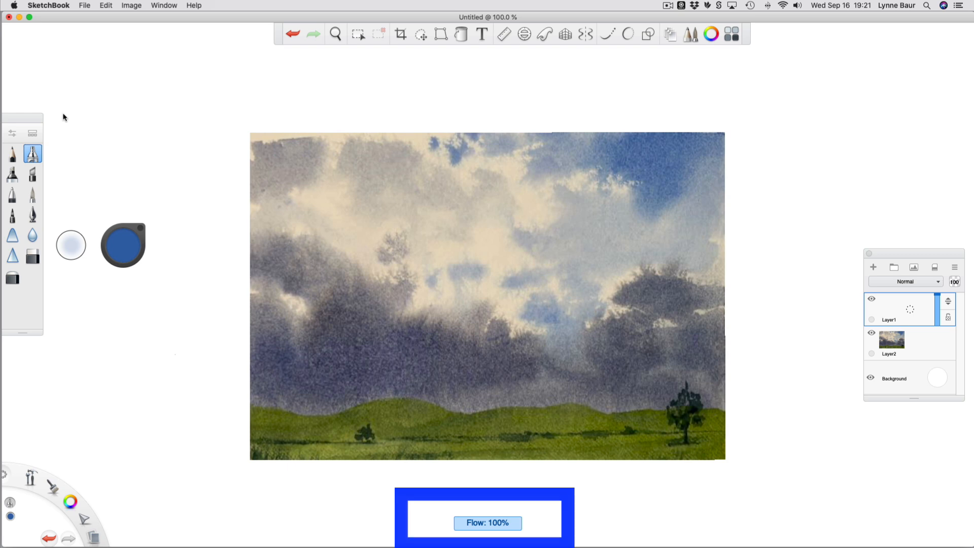
left_click_drag(63, 114, 74, 304)
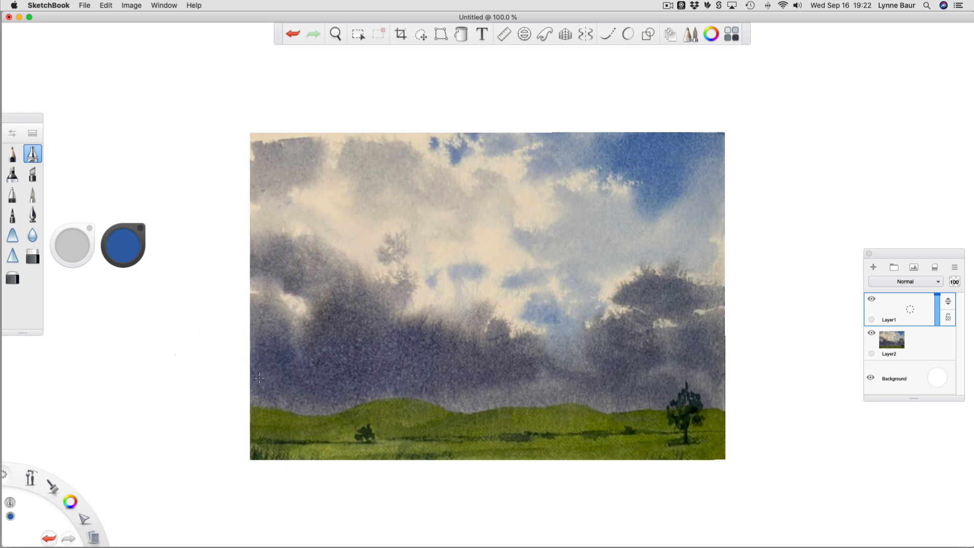
Step: Airbrush a horizontal blue band on Layer1 across the dark clouds just above the green hills, from the painting's left edge to about mid-width
left_click_drag(289, 379, 364, 379)
left_click_drag(286, 384, 256, 379)
left_click_drag(335, 382, 383, 377)
mouse_move(445, 370)
left_mouse_down()
mouse_move(427, 382)
mouse_move(465, 376)
left_mouse_up()
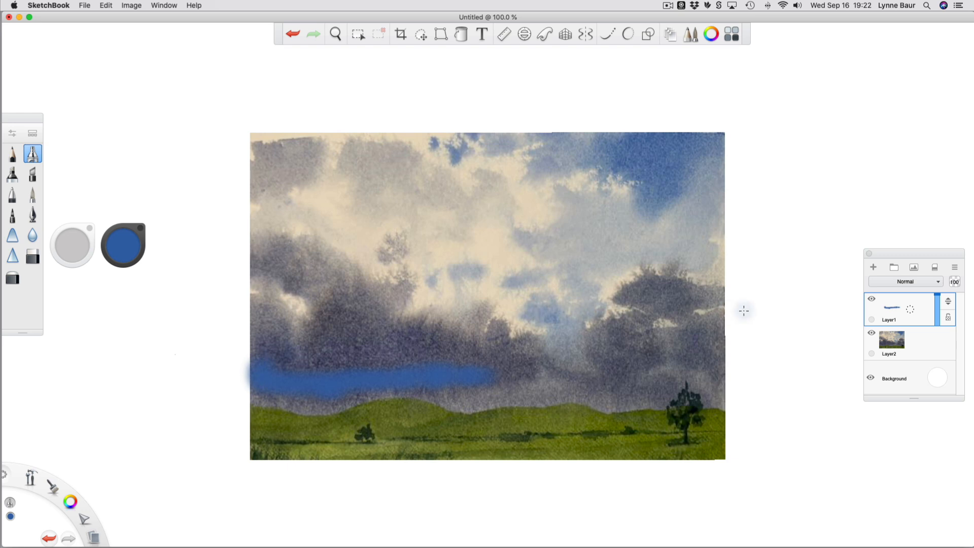
Step: Hide and show Layer1 several times to compare the painting with and without the blue band, leaving the layer shown
left_click(871, 300)
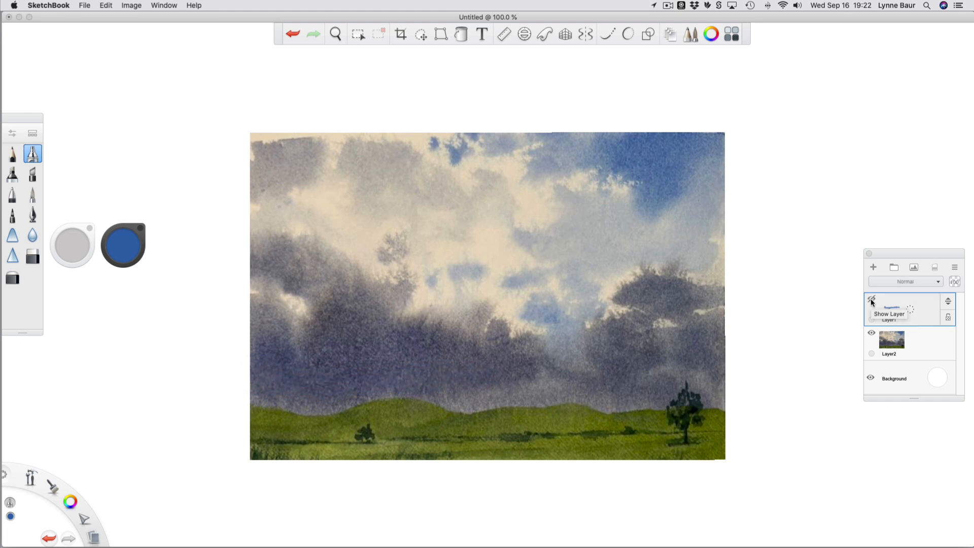
left_click(872, 299)
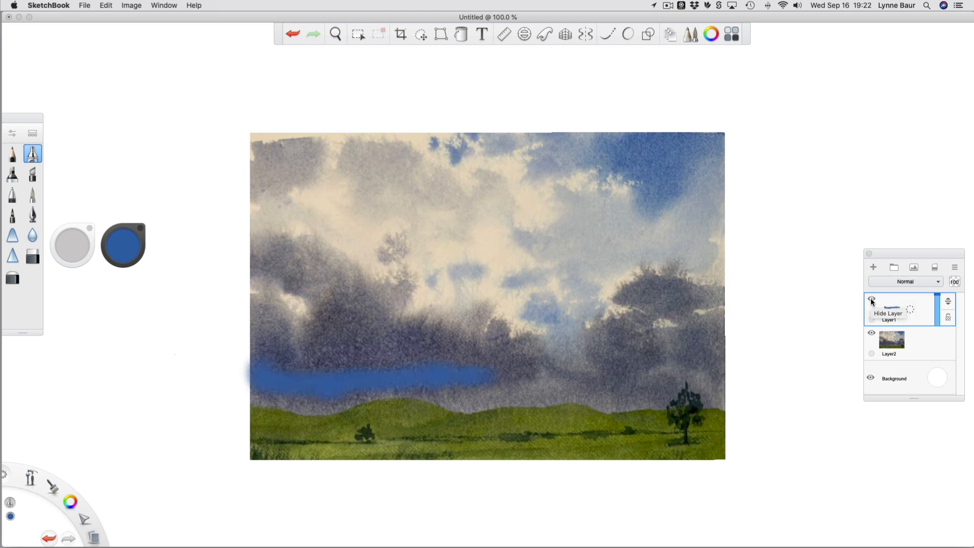
left_click(871, 300)
left_click(871, 300)
left_click(871, 301)
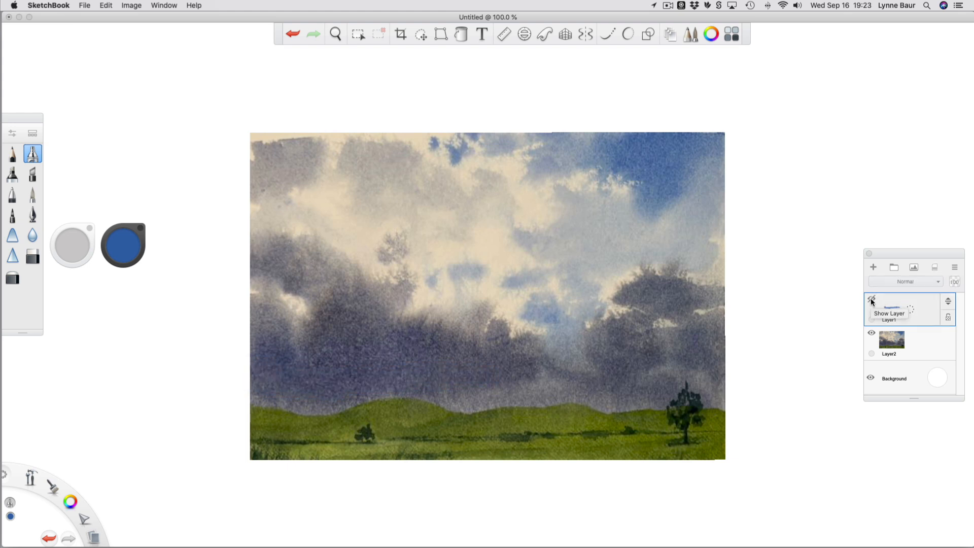
left_click(871, 300)
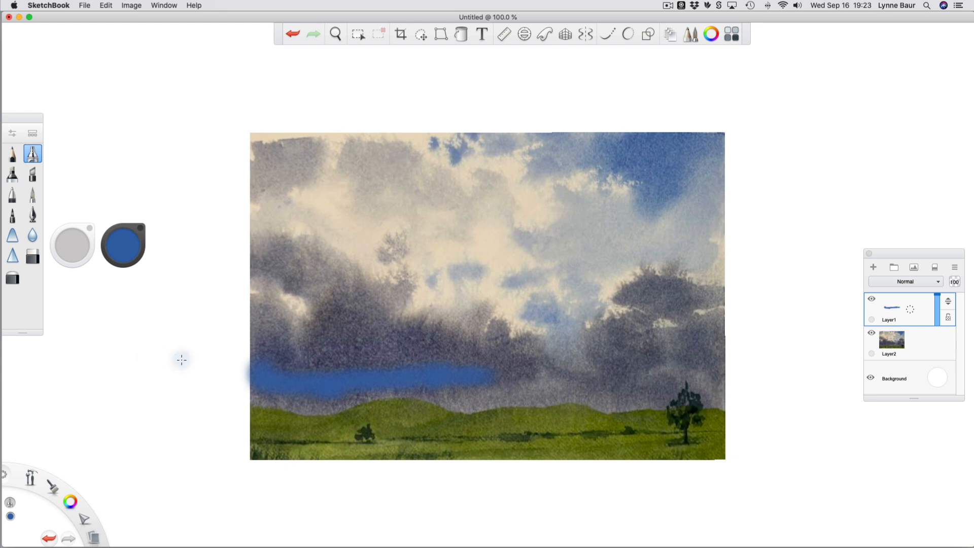
Step: Delete Layer1 with the blue band and add a new empty layer above the painting
left_click(908, 300)
left_click(897, 310)
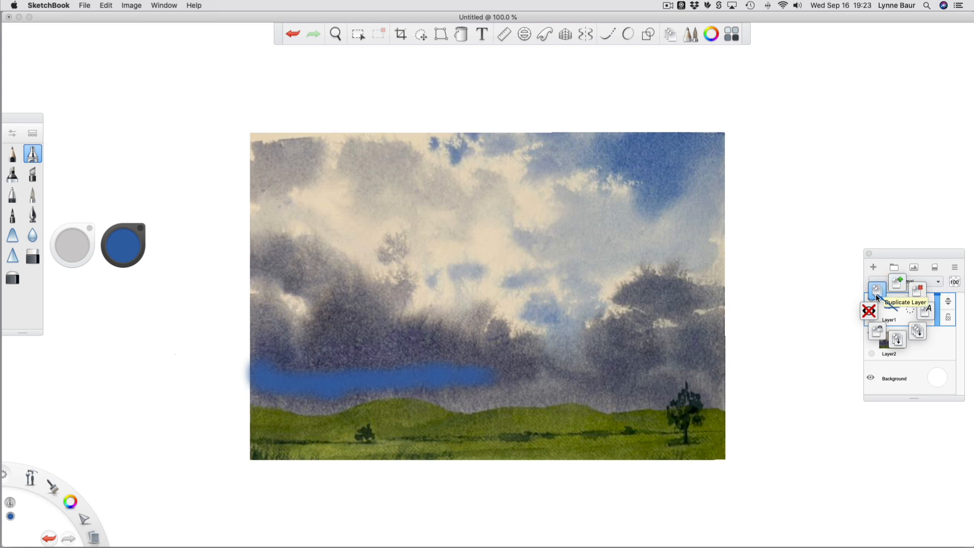
left_click(916, 290)
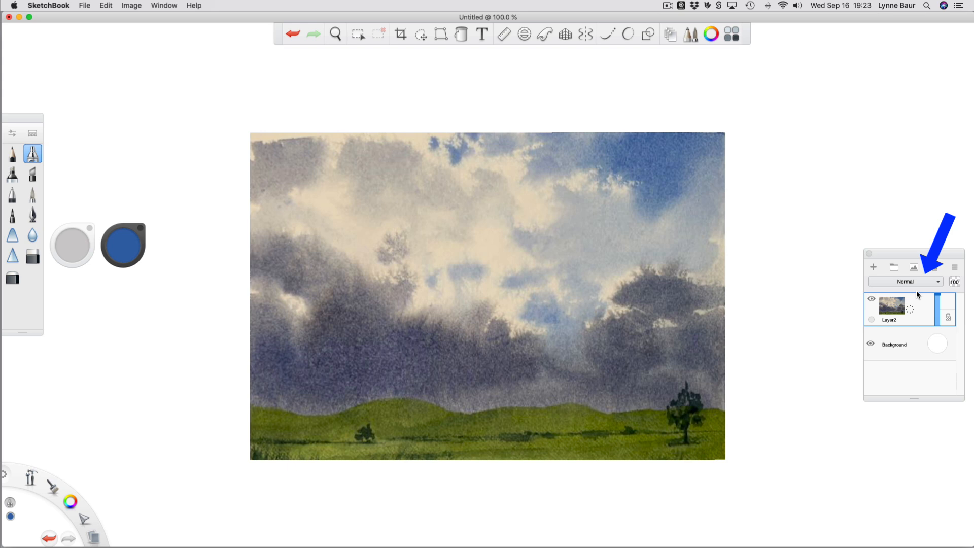
left_click(874, 268)
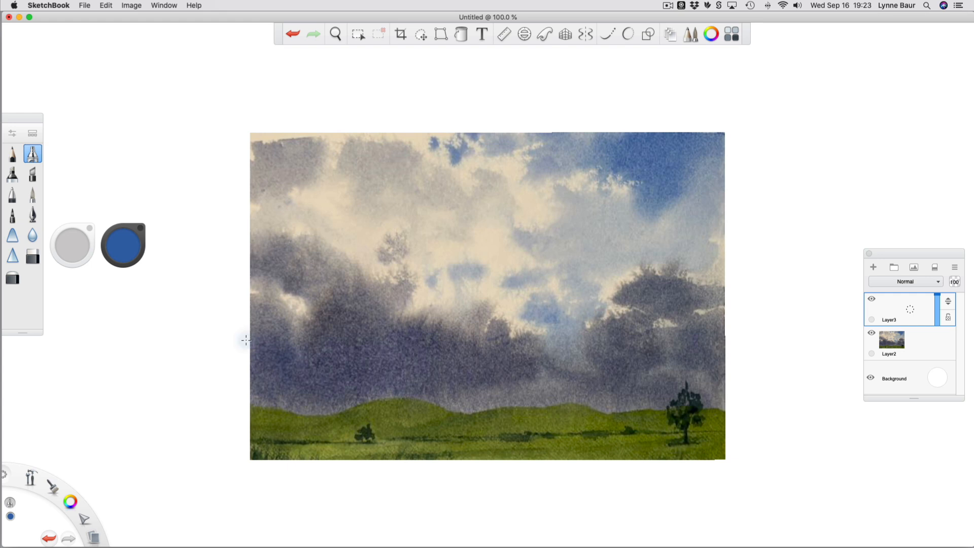
mouse_move(269, 374)
left_mouse_down()
mouse_move(387, 372)
mouse_move(313, 375)
mouse_move(338, 385)
mouse_move(295, 377)
mouse_move(391, 368)
left_mouse_up()
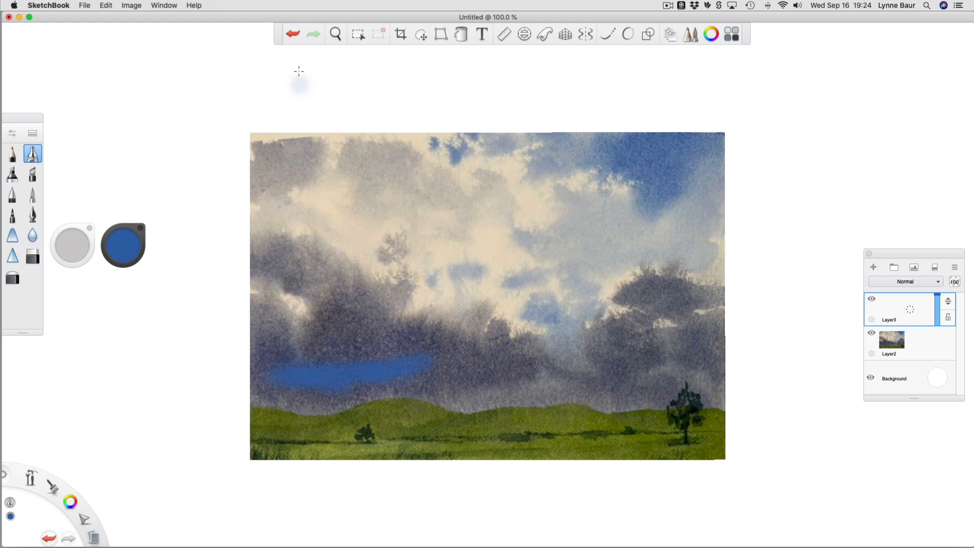
left_click(293, 35)
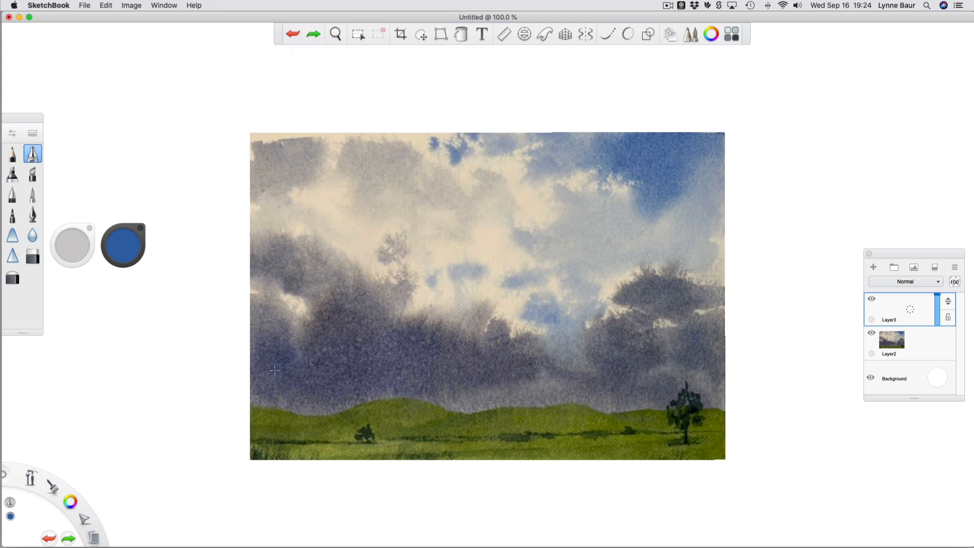
mouse_move(274, 364)
left_mouse_down()
mouse_move(333, 372)
mouse_move(284, 376)
mouse_move(298, 364)
left_mouse_up()
left_click(294, 36)
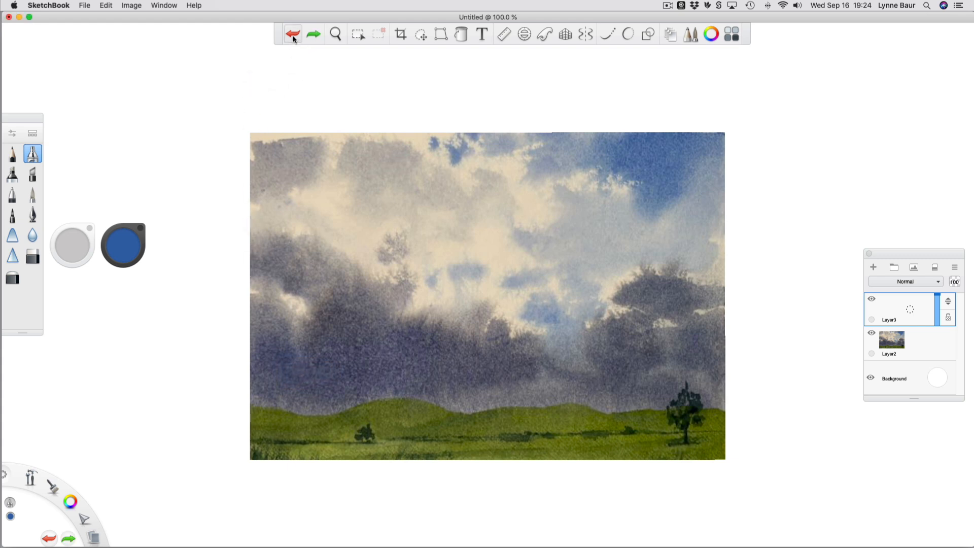
Step: Sample a purple-gray from the dark clouds, airbrush a trial band on Layer3 above the hills, and undo the stroke
left_click(123, 249)
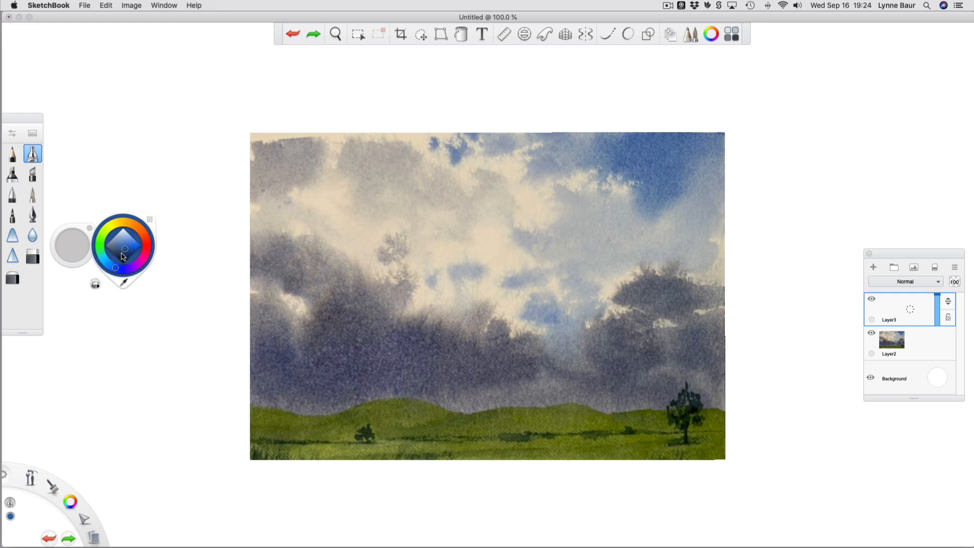
left_click(124, 285)
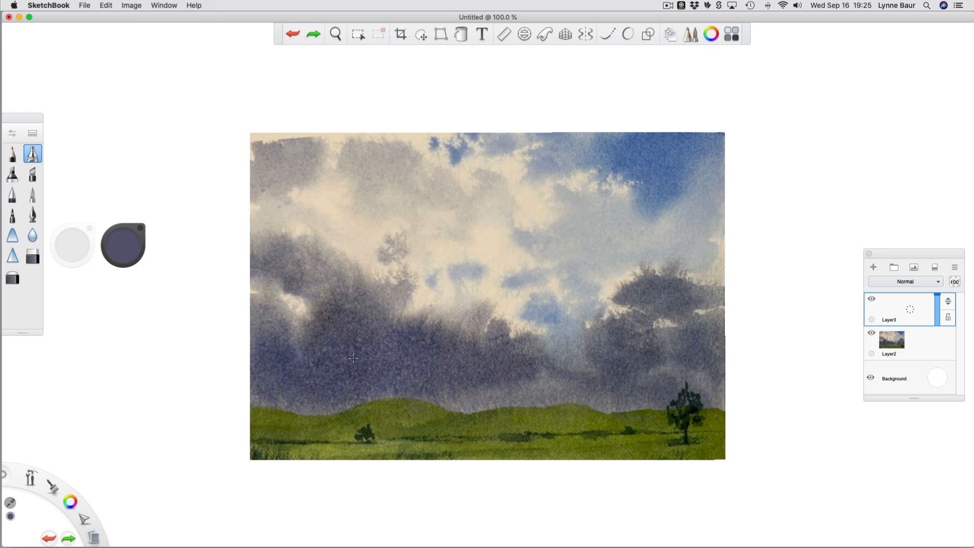
left_click(356, 354)
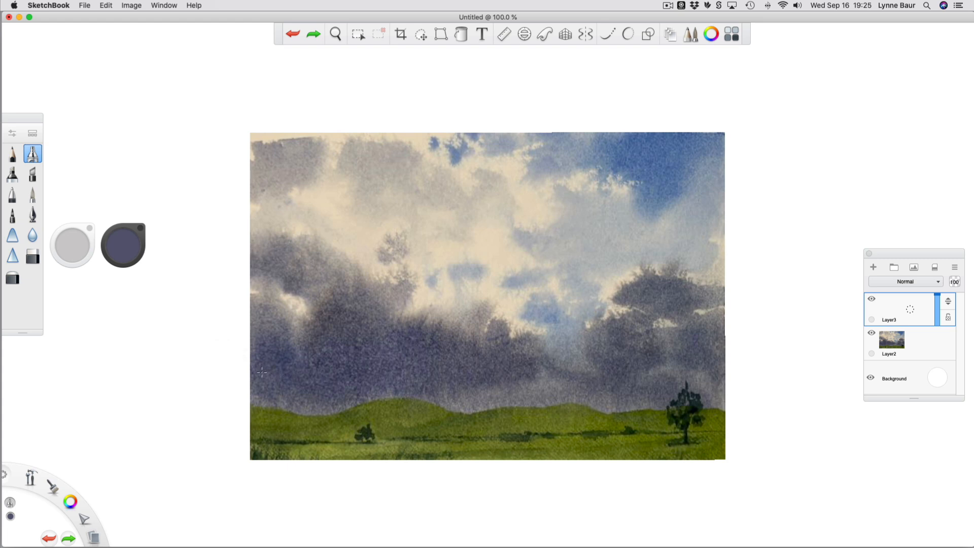
left_click_drag(268, 368, 327, 387)
left_click_drag(259, 372, 339, 384)
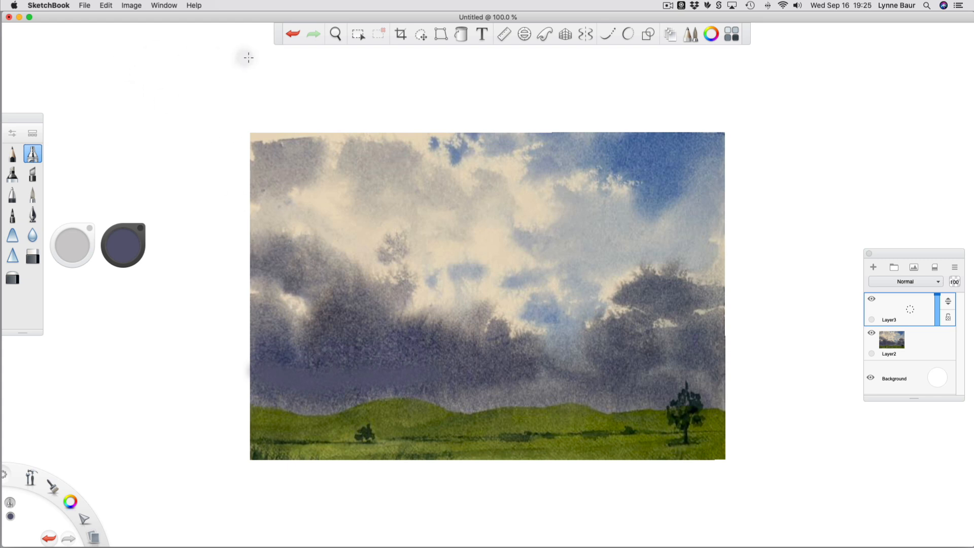
left_click(294, 34)
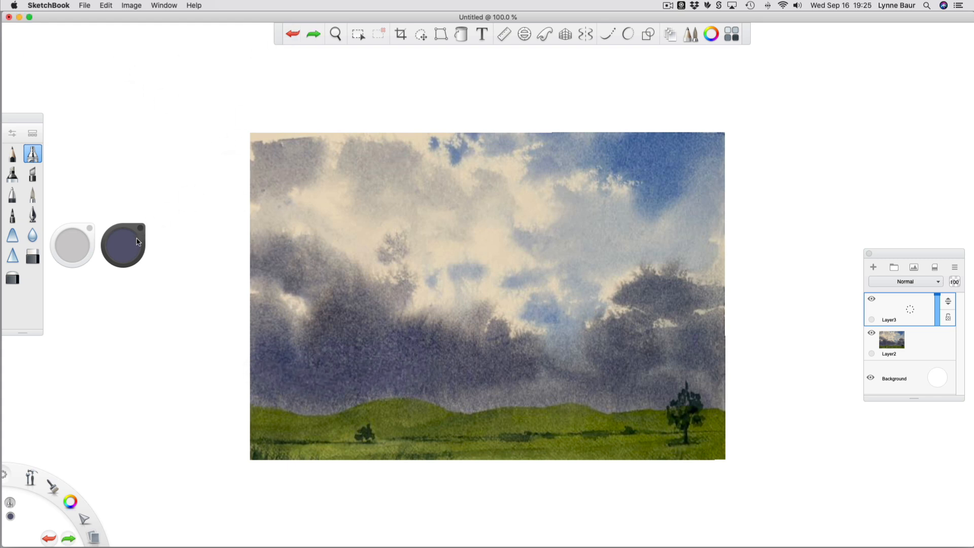
Step: Sample a darker indigo from the painting's storm clouds as the brush color
left_click(121, 248)
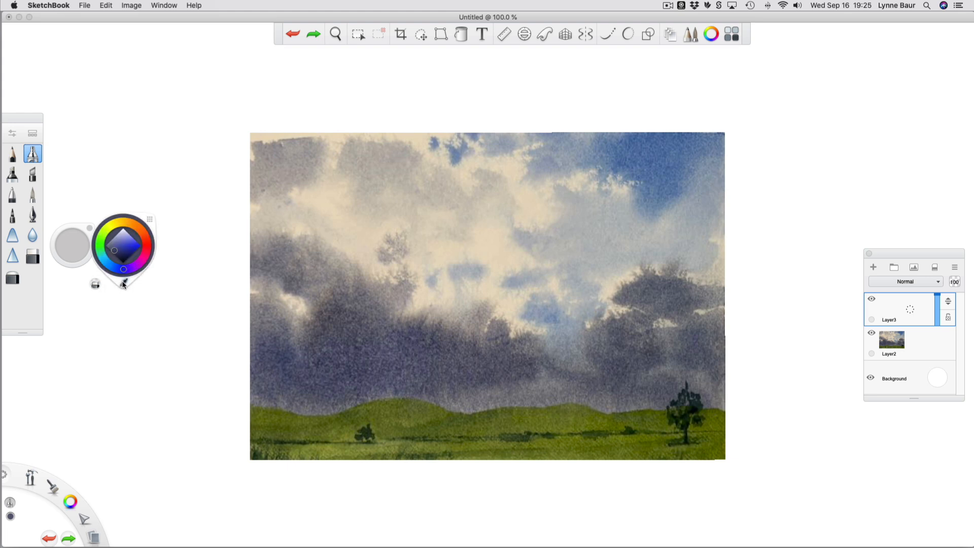
left_click(124, 281)
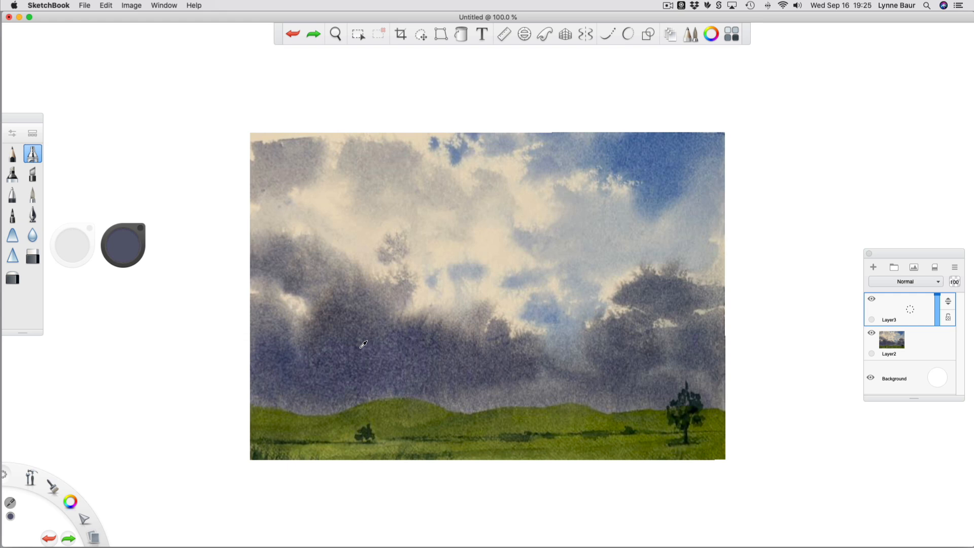
left_click(360, 347)
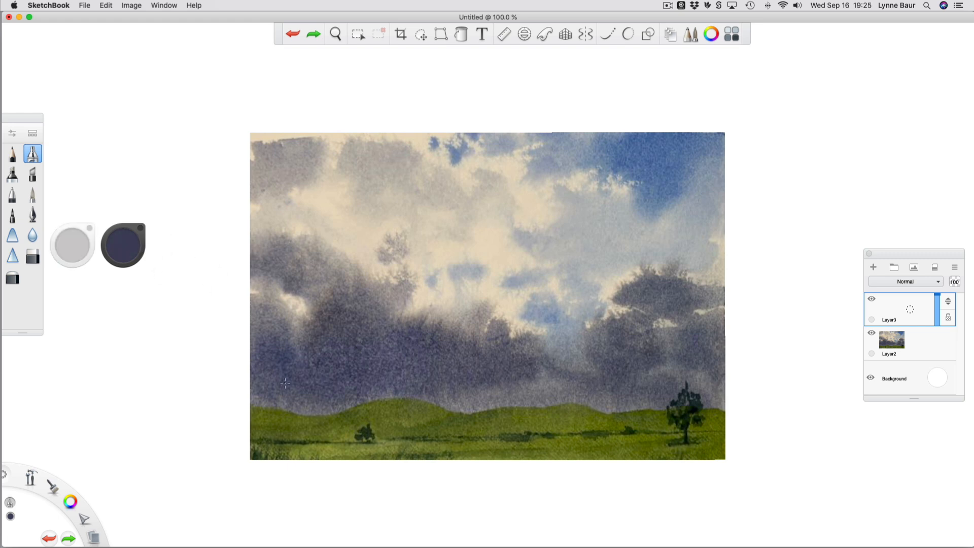
Step: Airbrush a dark indigo band on Layer3 across the lower clouds above the hills, from the painting's left edge to about three-quarters of its width
mouse_move(268, 373)
left_mouse_down()
mouse_move(297, 376)
mouse_move(257, 365)
left_mouse_up()
mouse_move(322, 381)
left_mouse_down()
mouse_move(352, 365)
mouse_move(388, 376)
mouse_move(354, 381)
mouse_move(418, 378)
mouse_move(394, 373)
left_mouse_up()
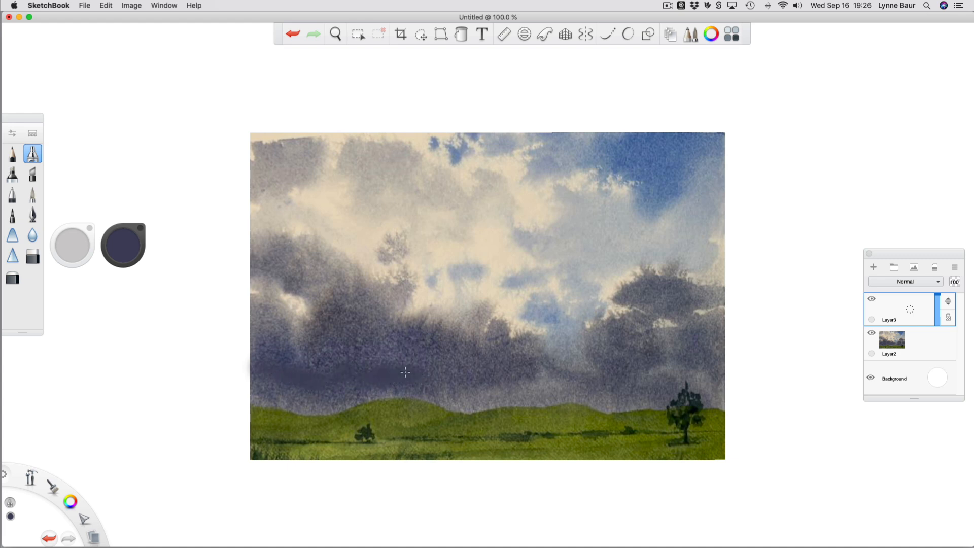
mouse_move(264, 379)
left_mouse_down()
mouse_move(251, 376)
mouse_move(347, 371)
left_mouse_up()
mouse_move(435, 373)
left_mouse_down()
mouse_move(512, 364)
mouse_move(468, 370)
mouse_move(393, 355)
mouse_move(361, 365)
mouse_move(393, 361)
mouse_move(376, 348)
mouse_move(289, 365)
mouse_move(260, 359)
left_mouse_up()
mouse_move(308, 386)
left_mouse_down()
mouse_move(332, 391)
mouse_move(254, 392)
mouse_move(328, 389)
left_mouse_up()
mouse_move(520, 373)
left_mouse_down()
mouse_move(492, 386)
mouse_move(566, 372)
mouse_move(554, 375)
mouse_move(604, 380)
left_mouse_up()
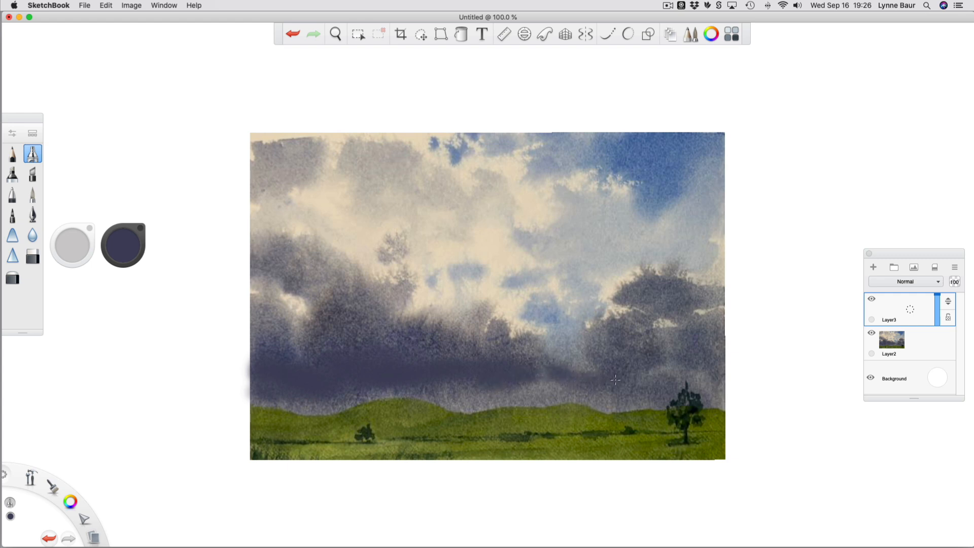
Step: Hide and show Layer3 several times to compare the painting with and without the dark cloud band, leaving the layer shown
left_click(871, 299)
left_click(871, 300)
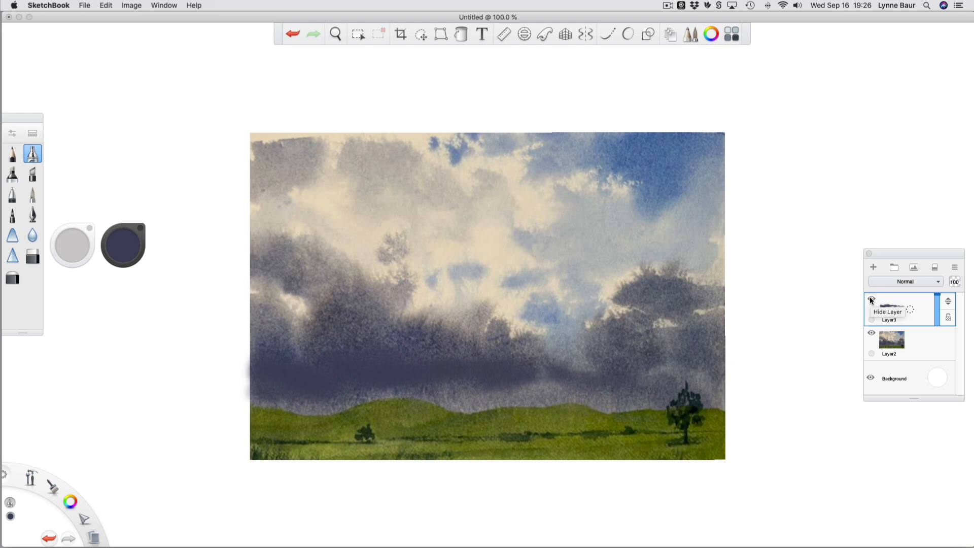
left_click(871, 300)
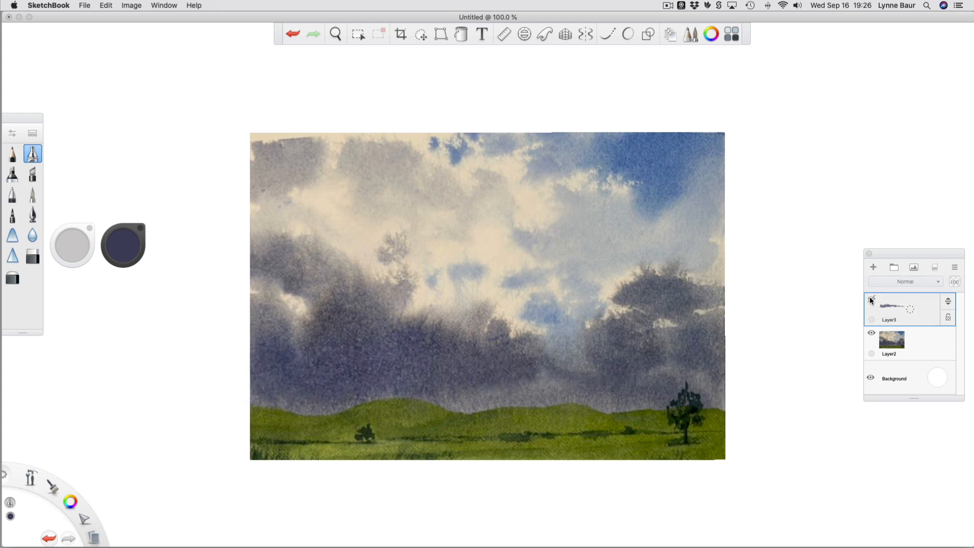
left_click(871, 300)
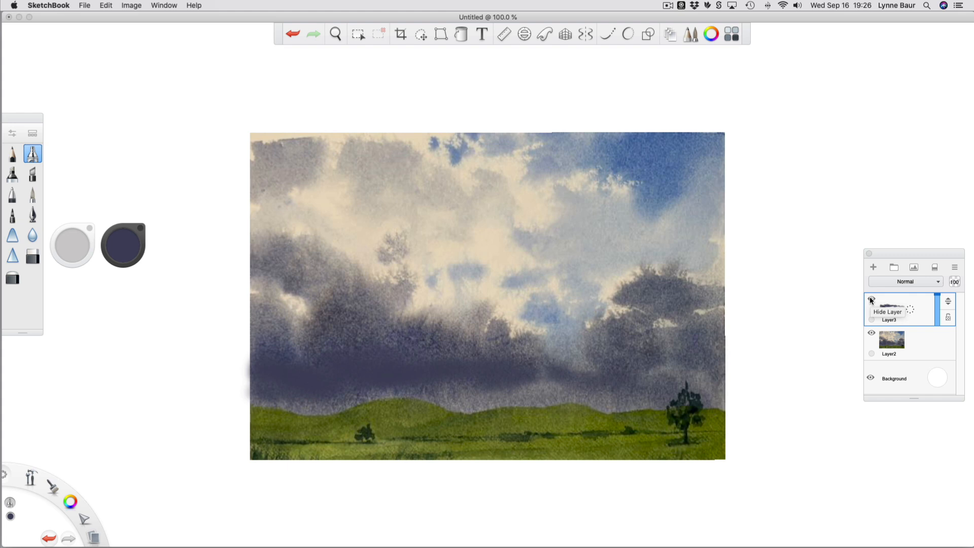
left_click(871, 300)
left_click(871, 300)
left_click(871, 300)
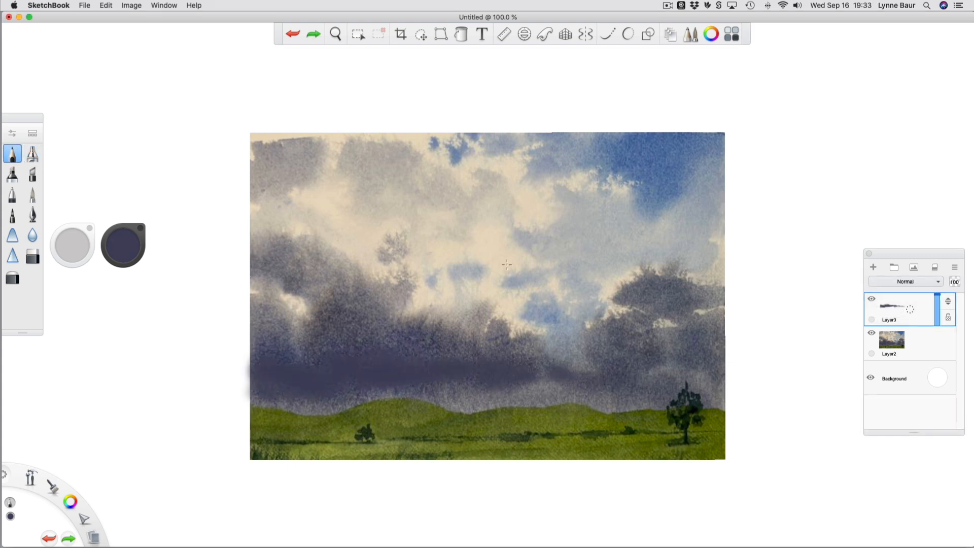
Step: Select Layer3 and Layer2 together and transform them, enlarging and shifting the artwork so the large tree at the painting's right fills more of the canvas
mouse_move(671, 422)
left_mouse_down()
mouse_move(665, 412)
mouse_move(673, 435)
left_mouse_up()
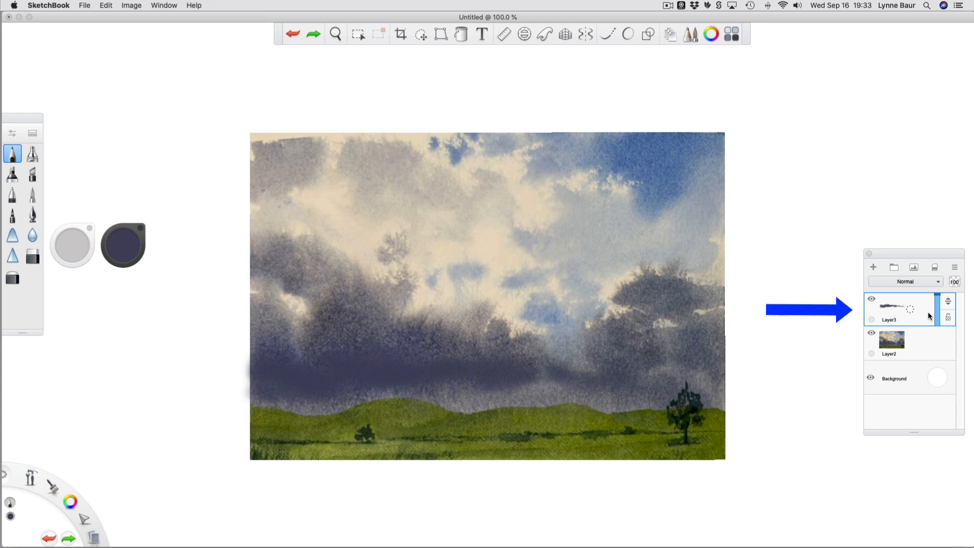
left_click(934, 338, "shift")
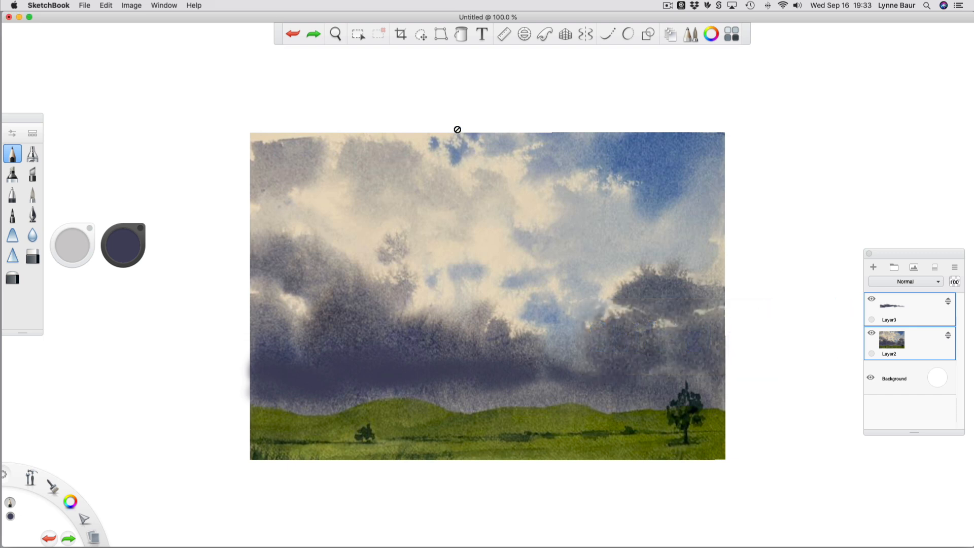
left_click(422, 36)
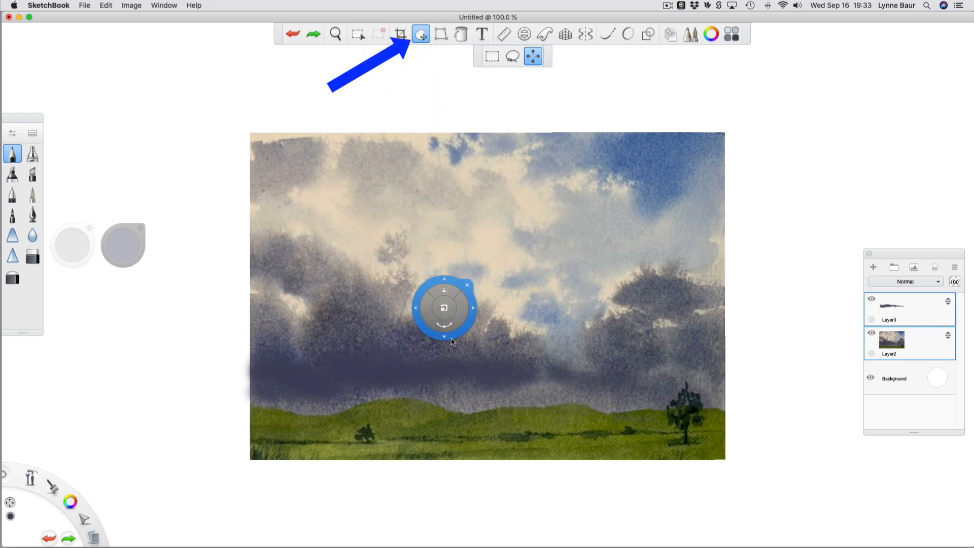
mouse_move(445, 307)
left_mouse_down()
mouse_move(442, 198)
mouse_move(461, 209)
mouse_move(102, 3)
mouse_move(78, 1)
left_mouse_up()
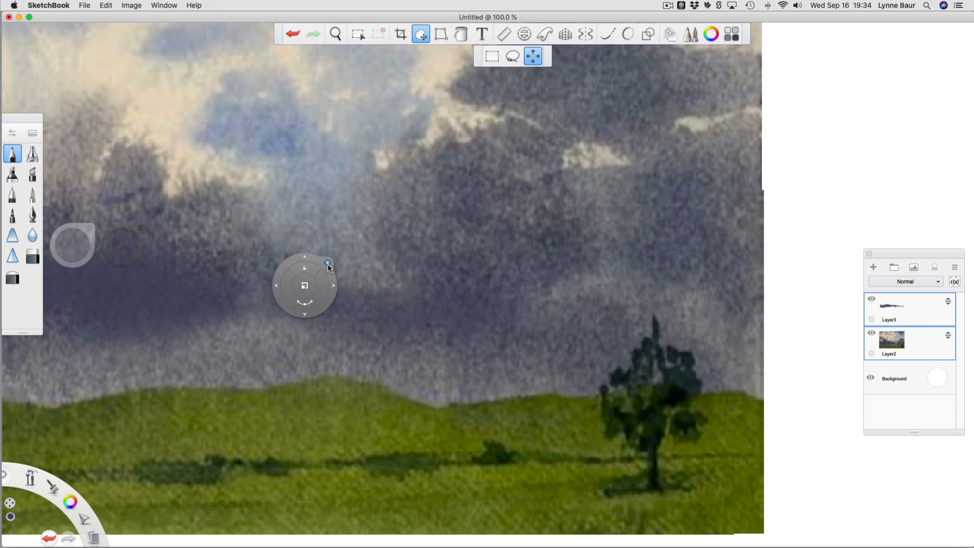
left_click(328, 264)
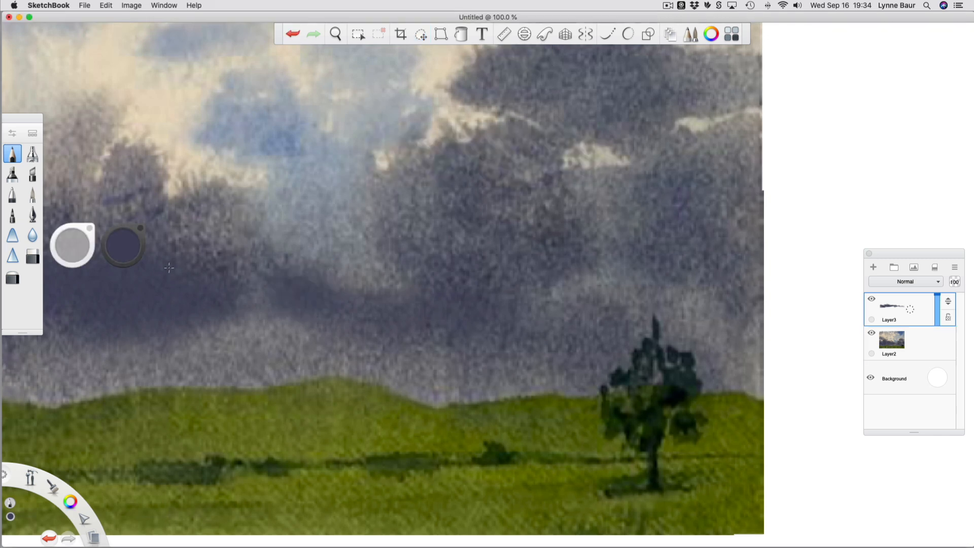
Step: Sample the near-black green of the large tree's trunk as the brush color
left_click(124, 247)
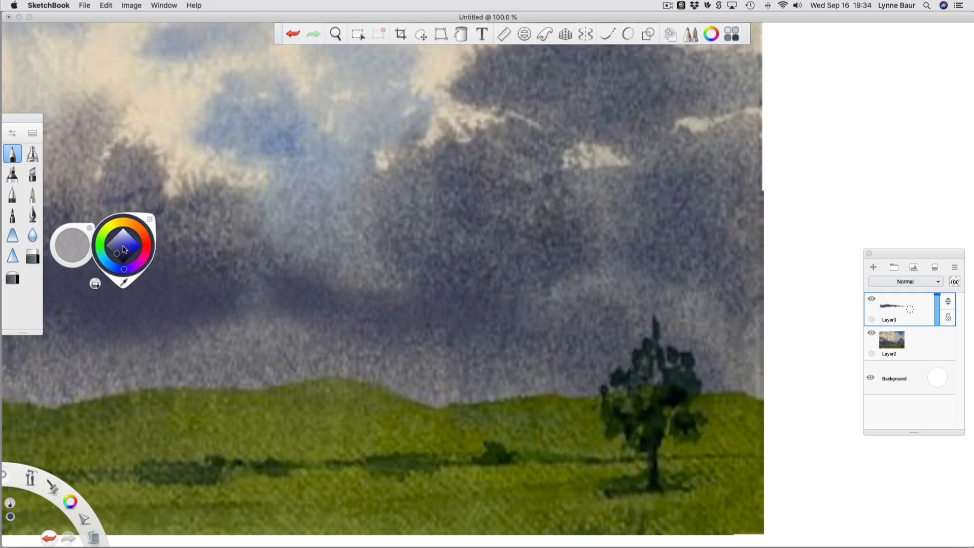
left_click(125, 283)
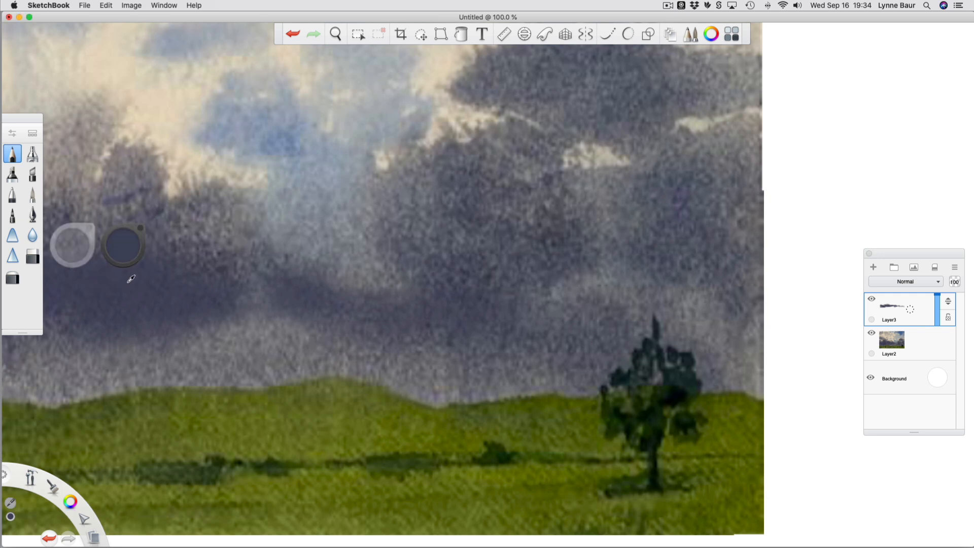
left_click(655, 476)
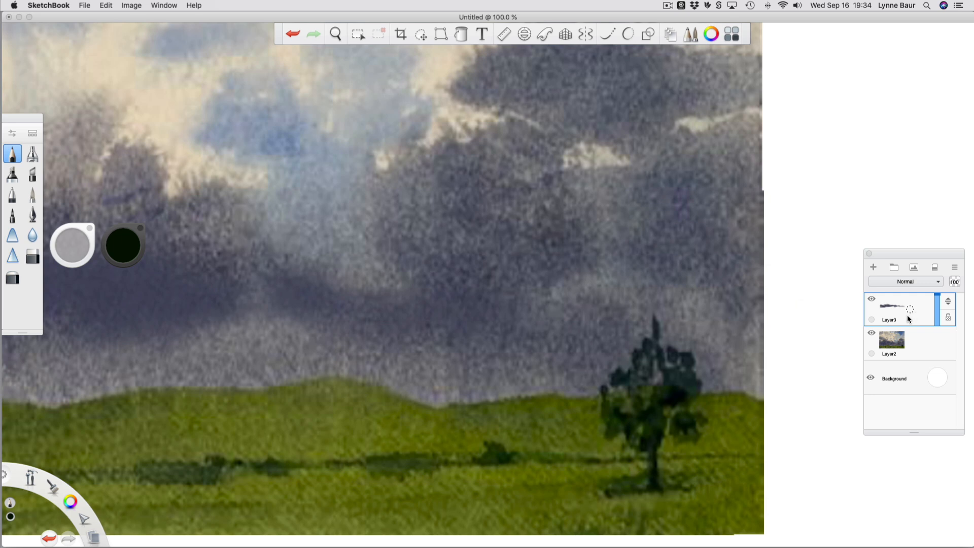
Step: Add a new layer on top and draw a small dark standing figure just left of the large tree's trunk
left_click(873, 267)
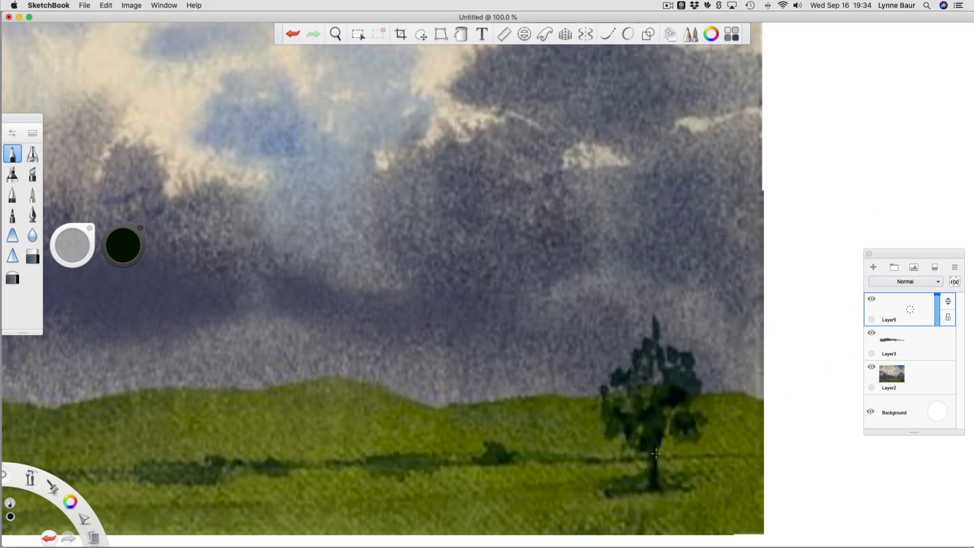
left_click_drag(621, 454, 609, 455)
left_click_drag(615, 465, 618, 474)
Step: Select Layer5, Layer3 and Layer2 together and transform them, shrinking the artwork until the whole painting fits within the canvas
left_click(910, 336, "shift")
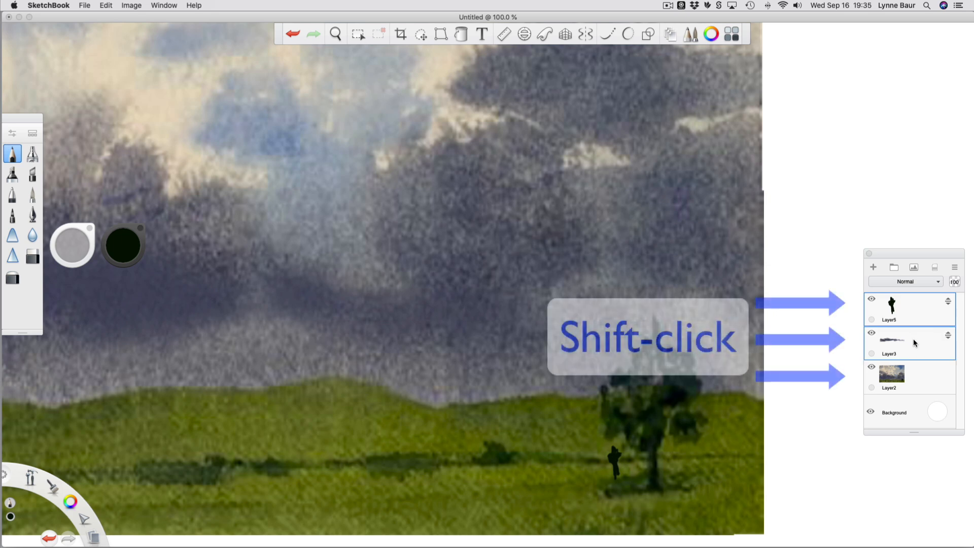
left_click(924, 375, "shift")
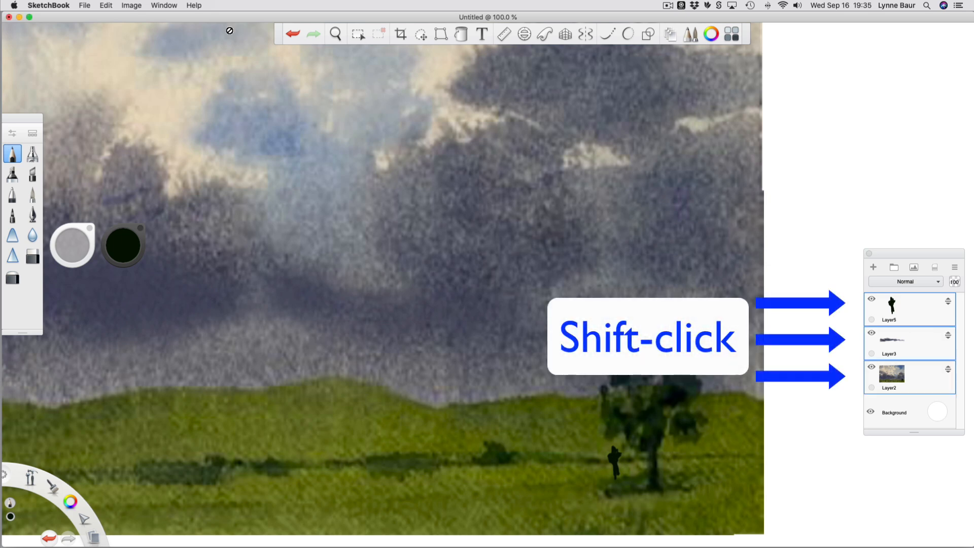
left_click(421, 35)
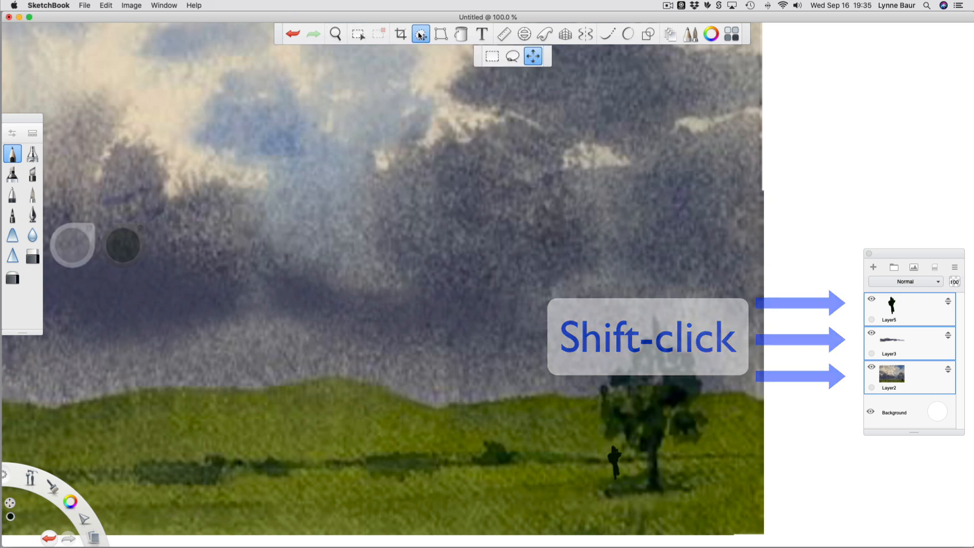
left_click_drag(453, 185, 824, 446)
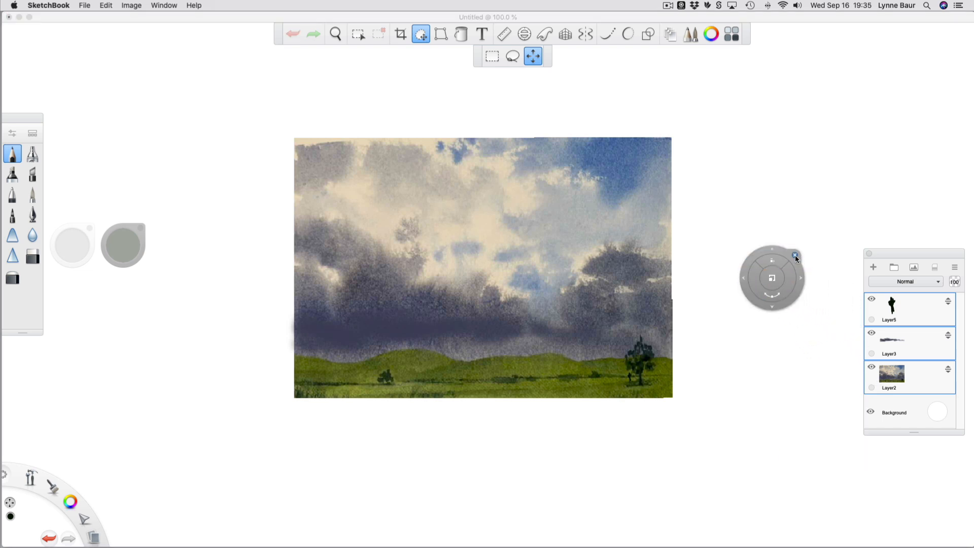
left_click(796, 255)
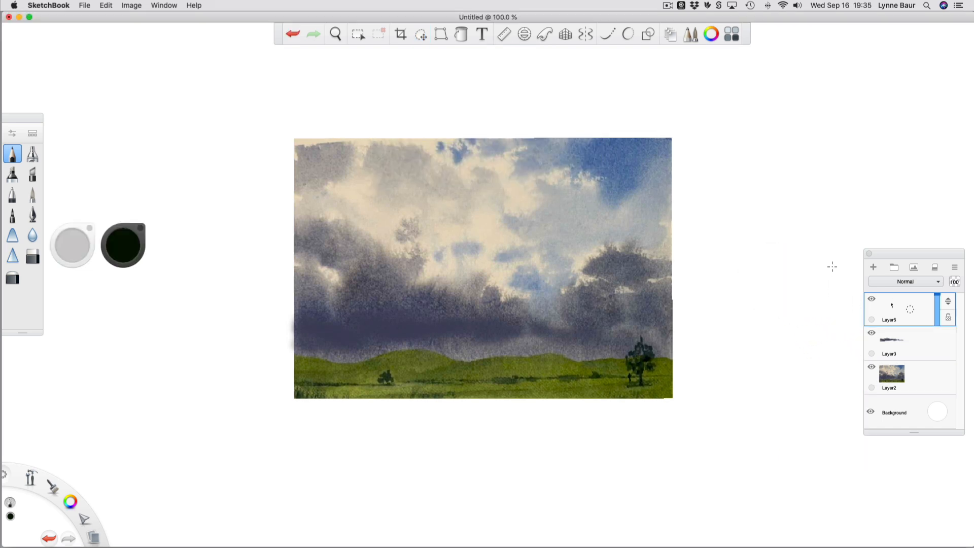
Step: Hide and show Layer5 repeatedly to compare the painting with and without the small standing figure
left_click(873, 300)
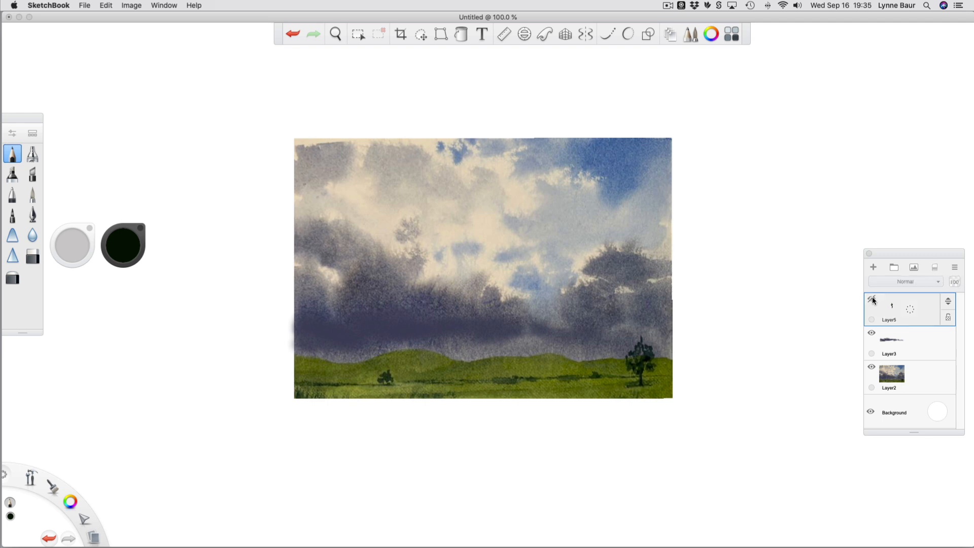
left_click(872, 299)
left_click(872, 299)
left_click(872, 299)
left_click(872, 298)
left_click(872, 299)
left_click(872, 299)
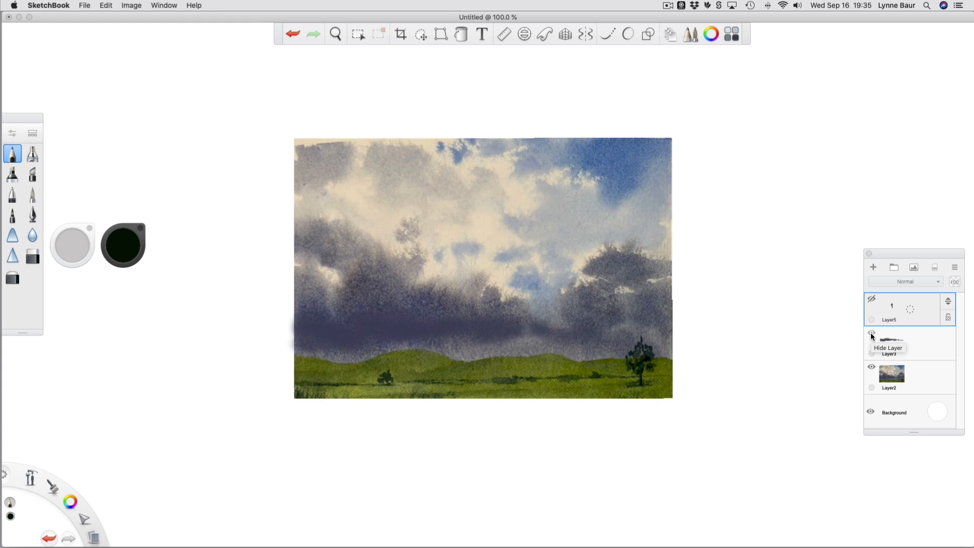
Step: Hide and restore Layer3 to compare the sky without the added dark clouds, with Layer5 shown again
left_click(872, 335)
left_click(872, 299)
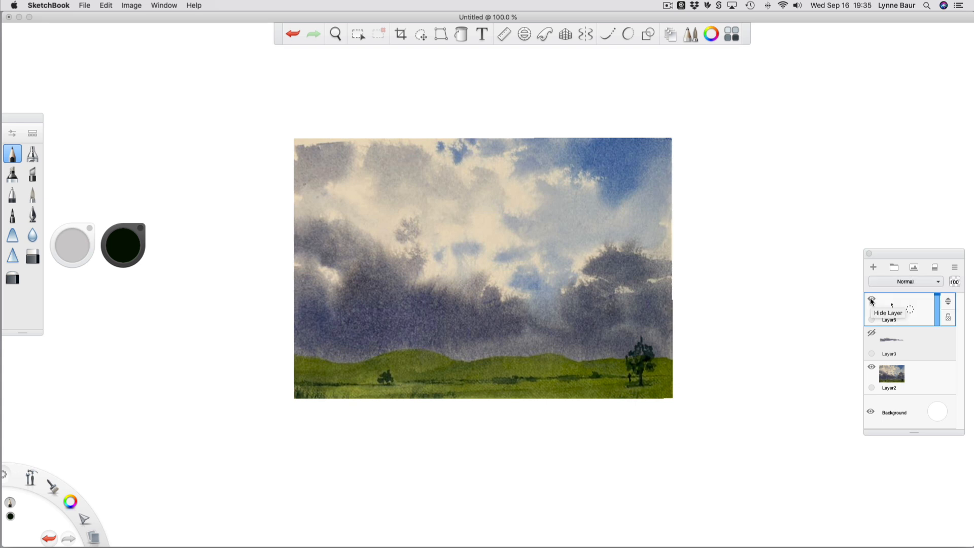
left_click(872, 334)
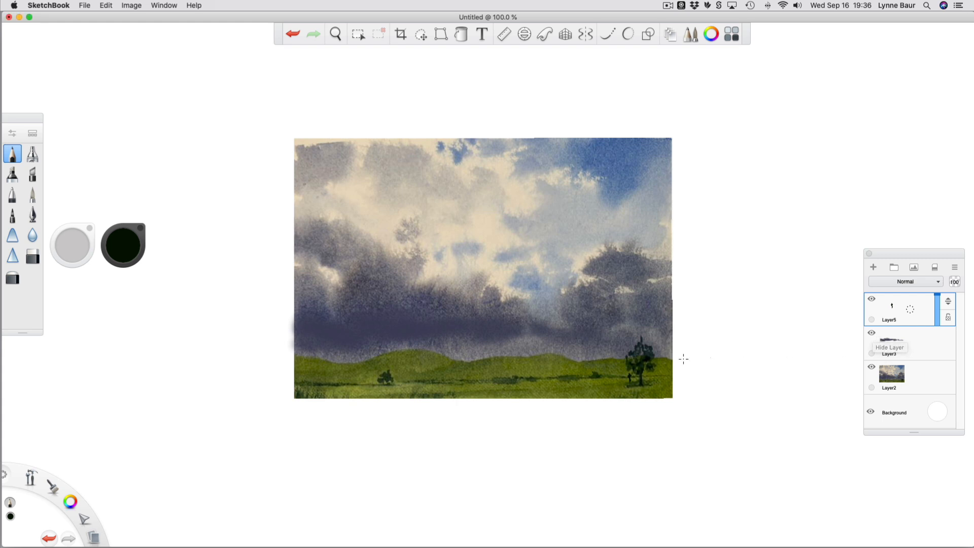
left_click(632, 378)
Step: Hide Layer5, Layer3 and Layer2 so that only the background remains visible
left_click(872, 299)
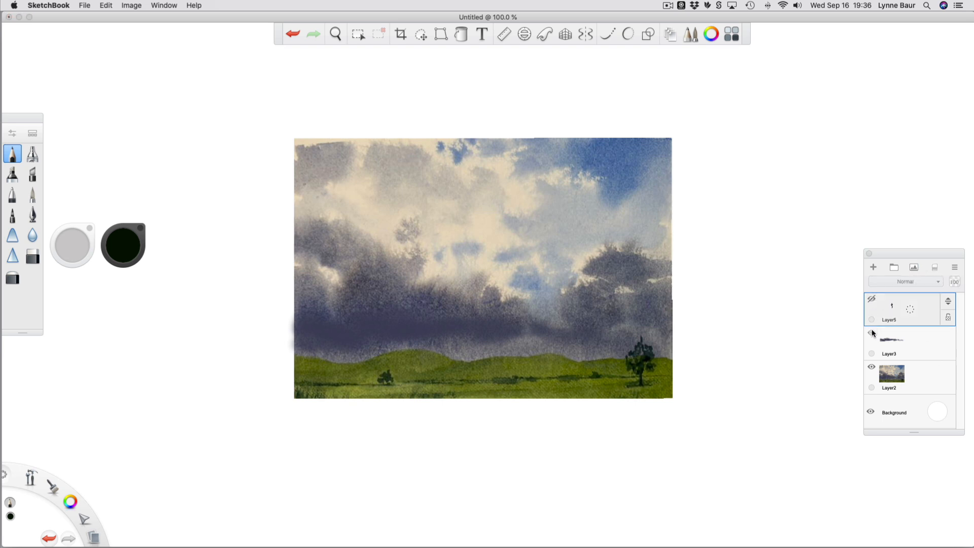
left_click(872, 333)
left_click(872, 369)
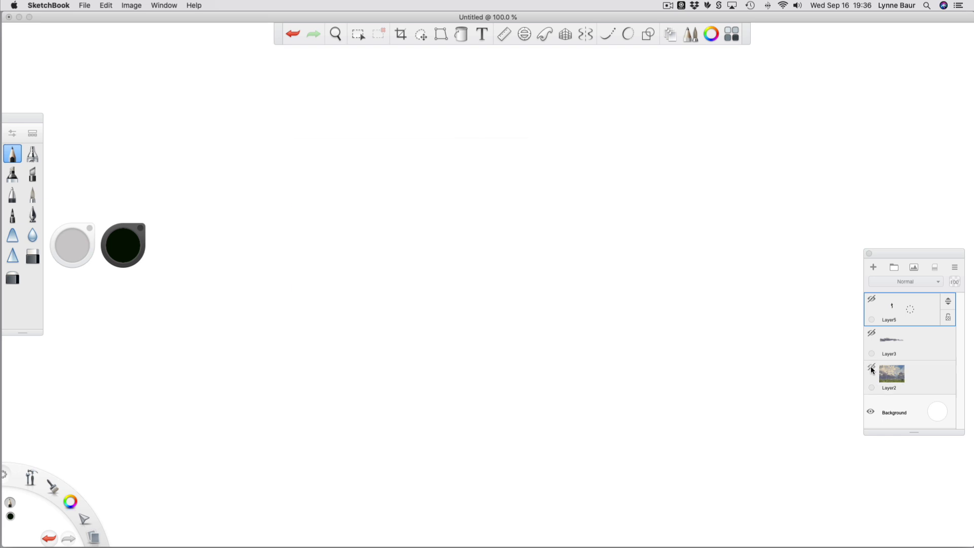
Step: Import the photo couple w dog.jpeg from the Desktop as a new layer
left_click(914, 266)
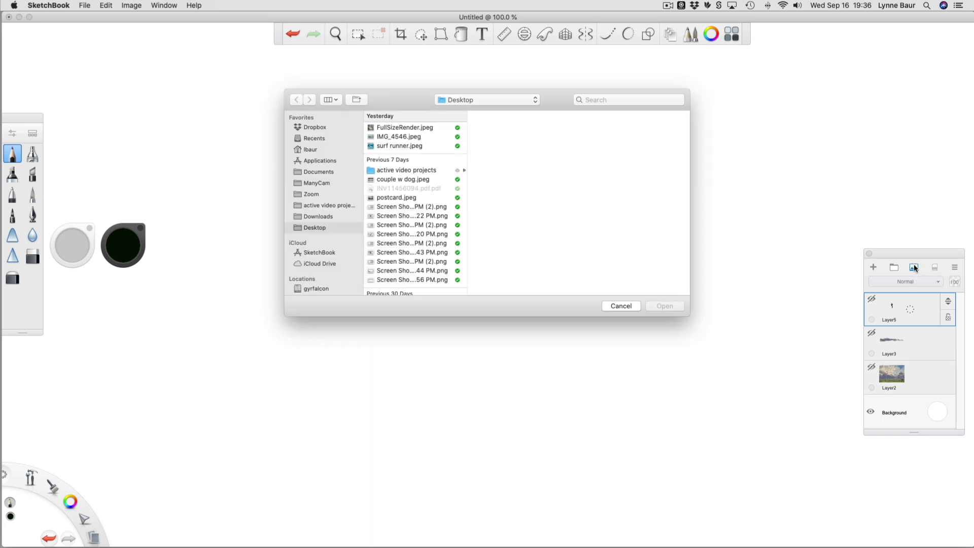
left_click(396, 179)
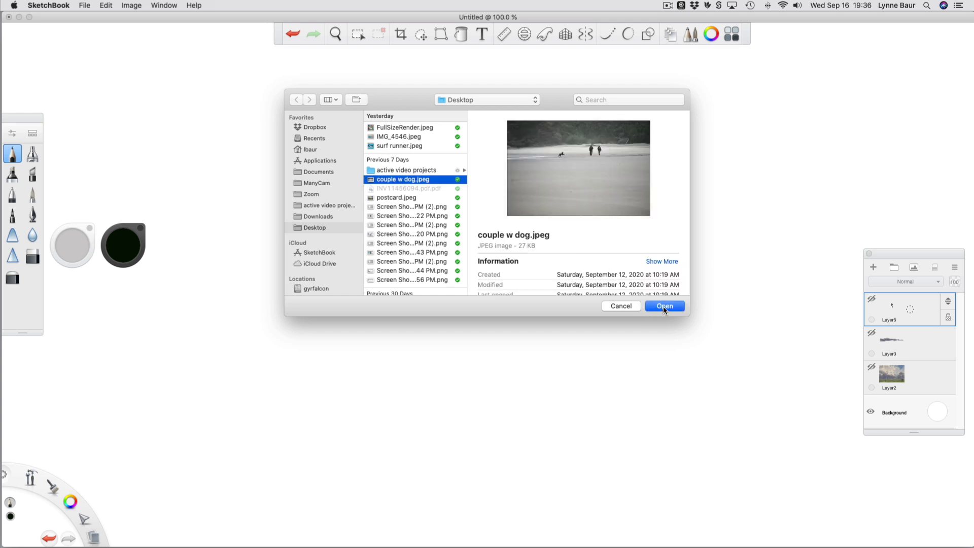
left_click(663, 307)
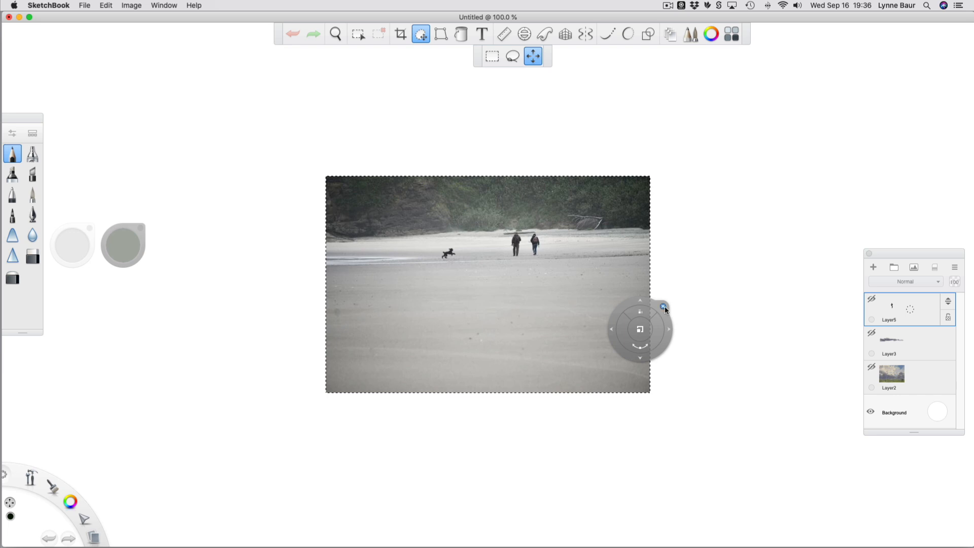
Step: Add a new layer above the beach photo, select it together with the photo layer, and enlarge both around the walking couple and dog
left_click(875, 268)
left_click_drag(844, 294, 592, 348)
left_click(946, 342)
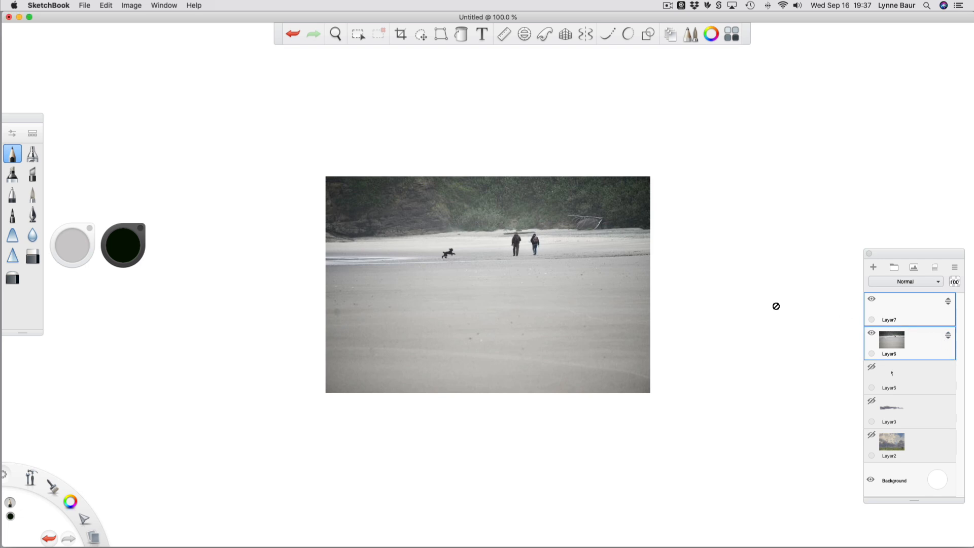
left_click(421, 34)
left_click_drag(426, 83, 106, 186)
left_click(102, 176)
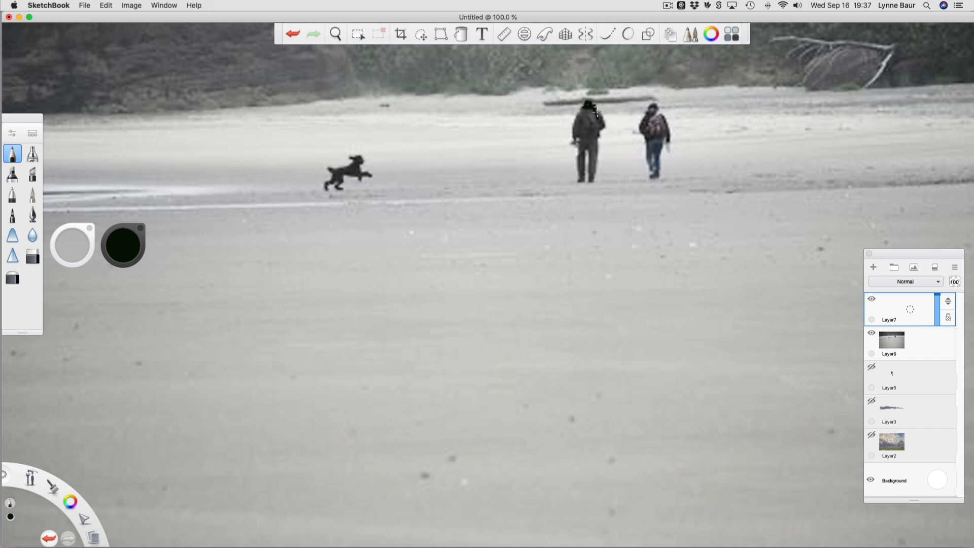
Step: Trace the left walker's silhouette on Layer7 with near-black pencil strokes, from head to legs
mouse_move(592, 110)
left_mouse_down()
mouse_move(572, 127)
mouse_move(587, 116)
left_mouse_up()
mouse_move(602, 123)
left_mouse_down()
mouse_move(598, 134)
mouse_move(588, 122)
left_mouse_up()
mouse_move(587, 127)
left_mouse_down()
mouse_move(574, 127)
mouse_move(574, 137)
mouse_move(591, 118)
mouse_move(597, 161)
mouse_move(588, 184)
mouse_move(588, 151)
mouse_move(587, 181)
mouse_move(576, 173)
mouse_move(578, 133)
mouse_move(580, 147)
mouse_move(591, 135)
mouse_move(596, 162)
mouse_move(592, 178)
mouse_move(587, 142)
mouse_move(576, 178)
mouse_move(587, 144)
left_mouse_up()
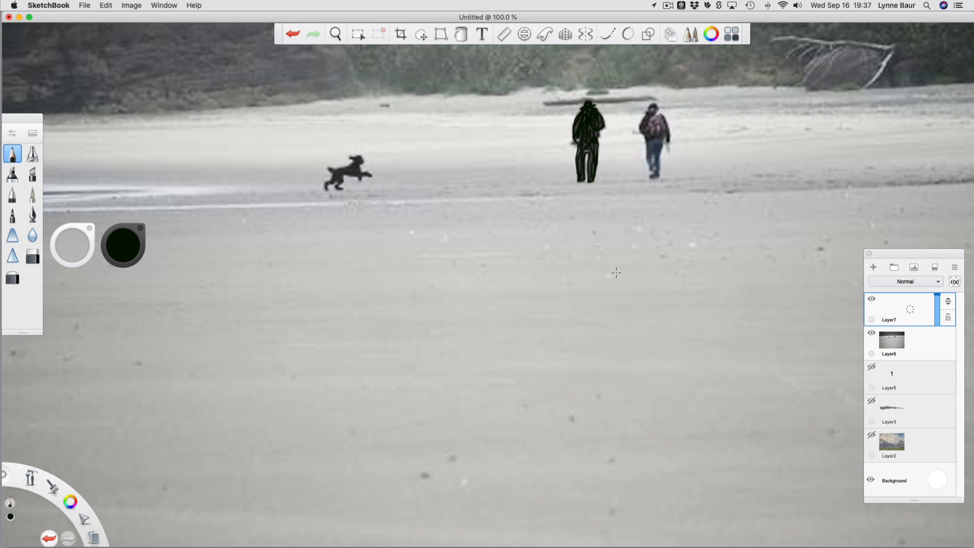
Step: Select Layer7 and Layer6 together and transform them, shrinking the artwork until the whole beach photo fits within the canvas
left_click(421, 34)
mouse_move(435, 188)
left_mouse_down()
mouse_move(440, 289)
mouse_move(441, 200)
left_mouse_up()
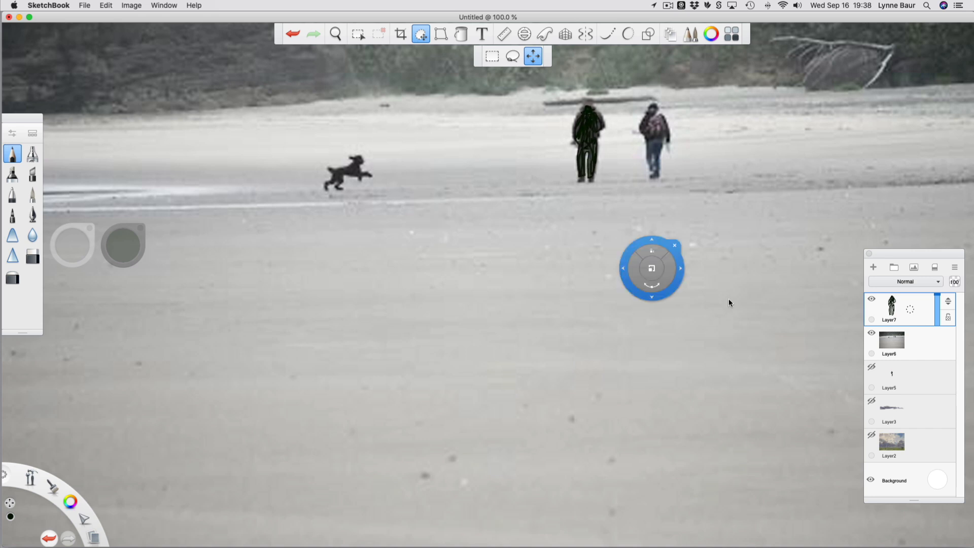
left_click(938, 351, "shift")
left_click_drag(629, 262, 607, 366)
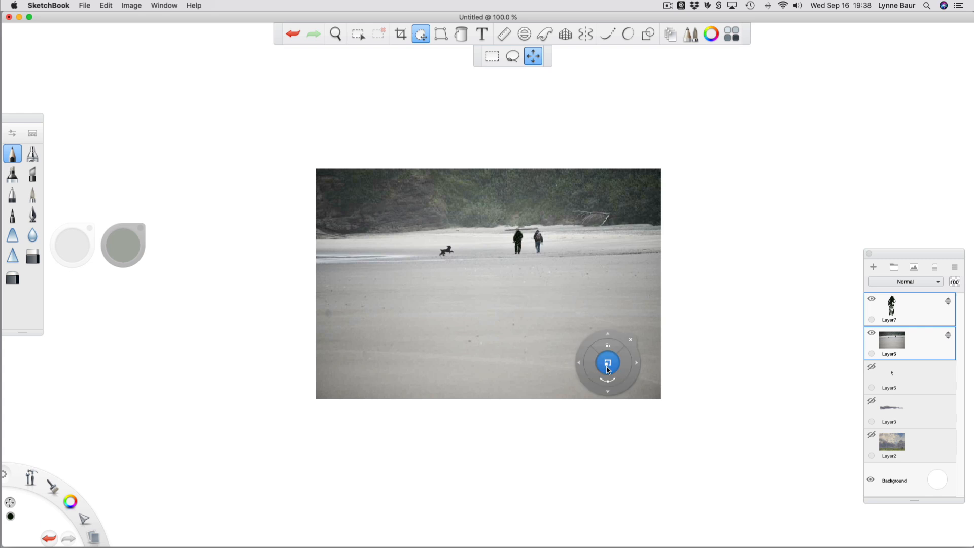
left_click(857, 365)
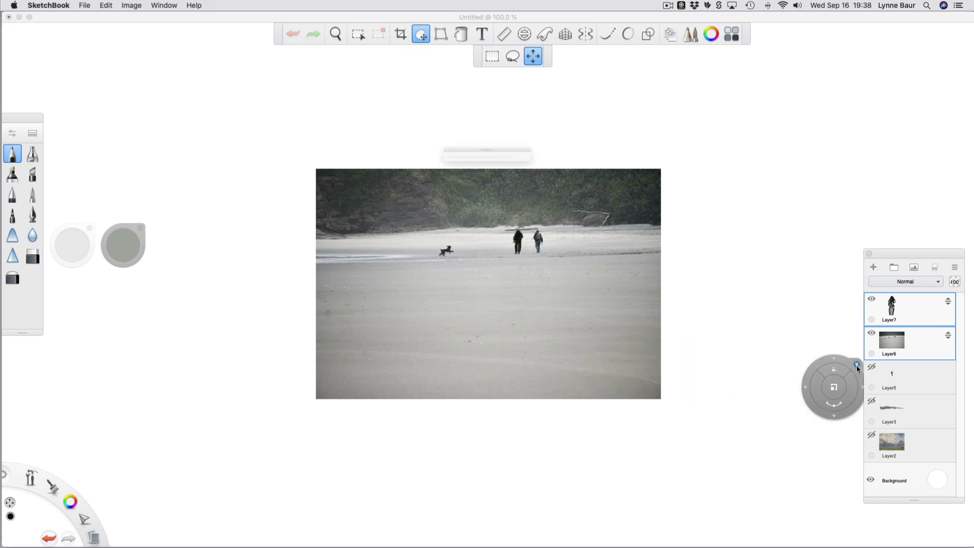
Step: Delete the beach photo layer, make Layer7 active and show the landscape painting on Layer2 behind the traced figure
left_click(914, 346)
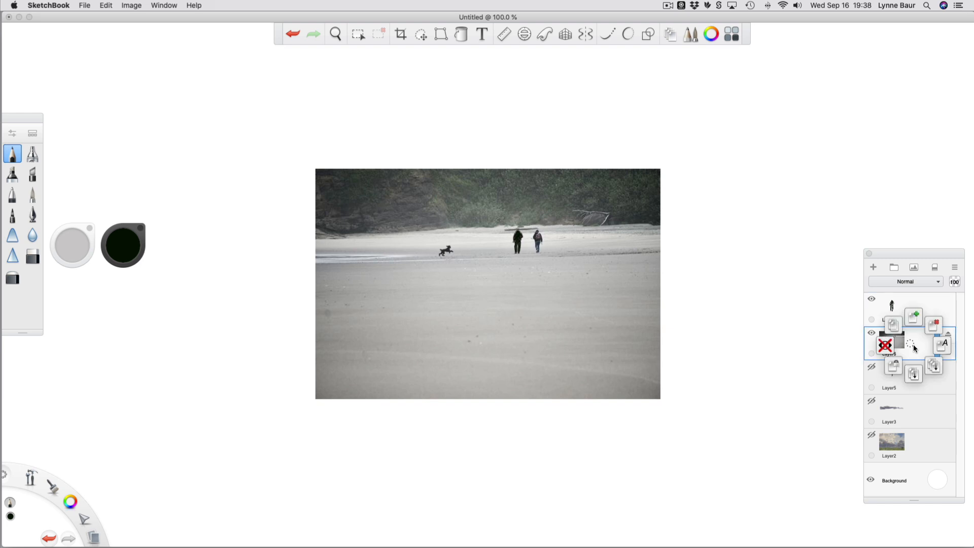
left_click_drag(914, 345, 933, 330)
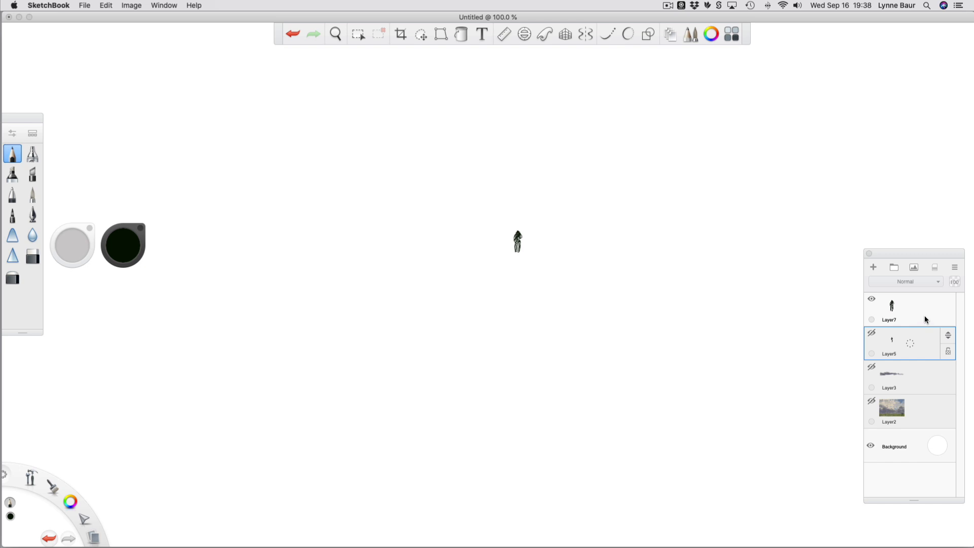
left_click(925, 320)
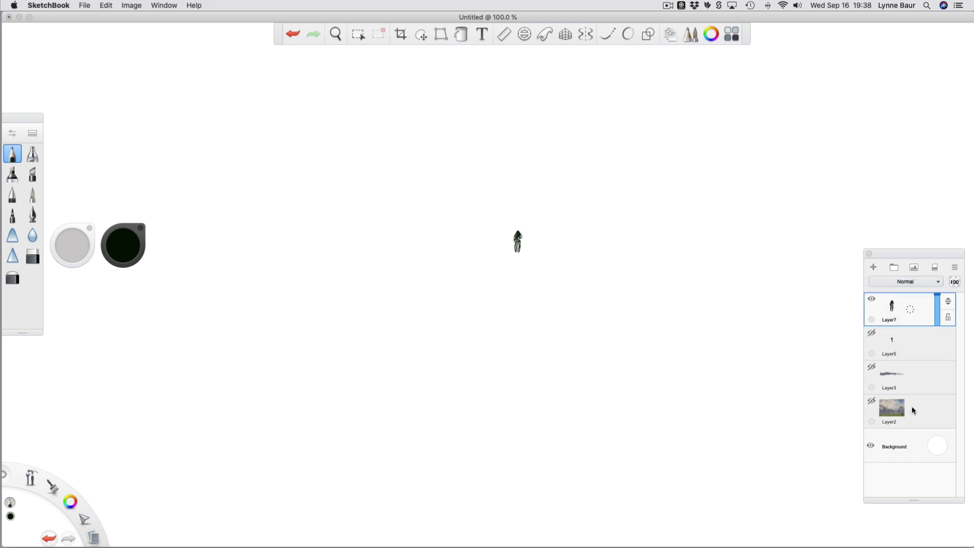
left_click(872, 403)
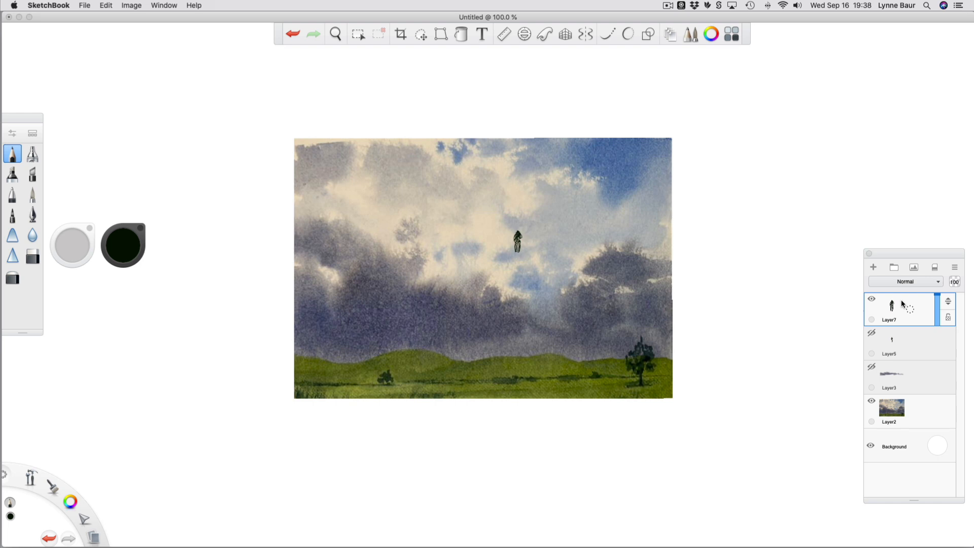
Step: Select the traced figure with a rectangular marquee and transform it, shrinking it slightly and placing it just left of the large tree
left_click(358, 36)
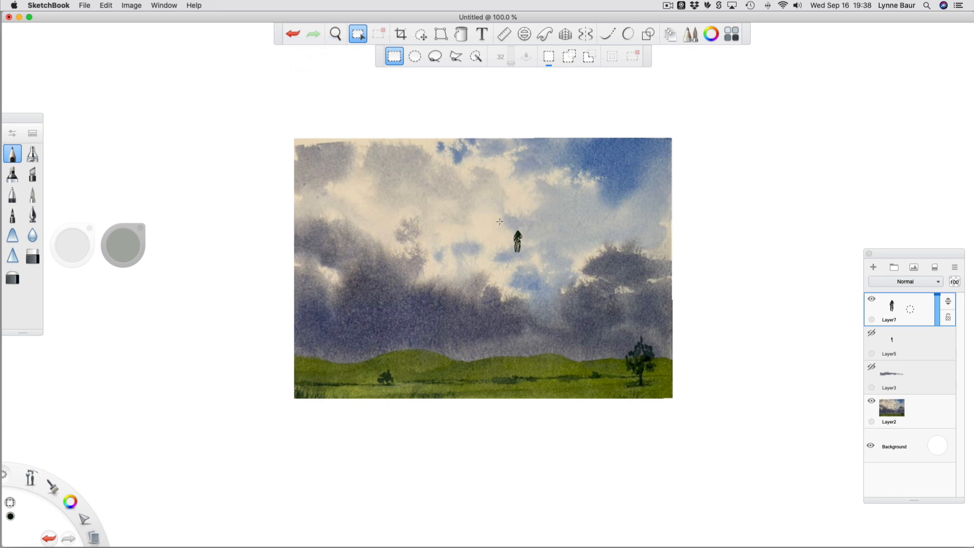
left_click_drag(502, 222, 535, 261)
left_click(422, 36)
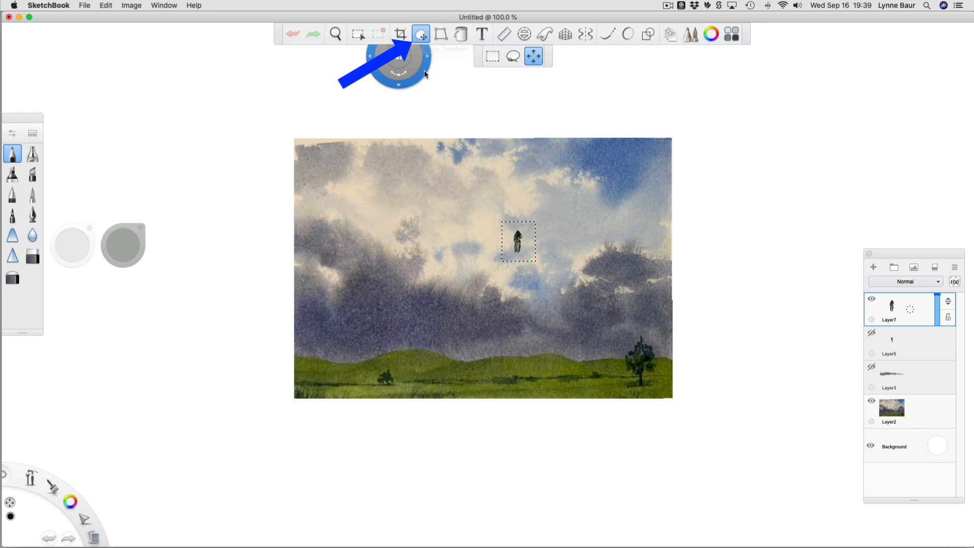
left_click_drag(426, 77, 499, 206)
left_click(503, 197)
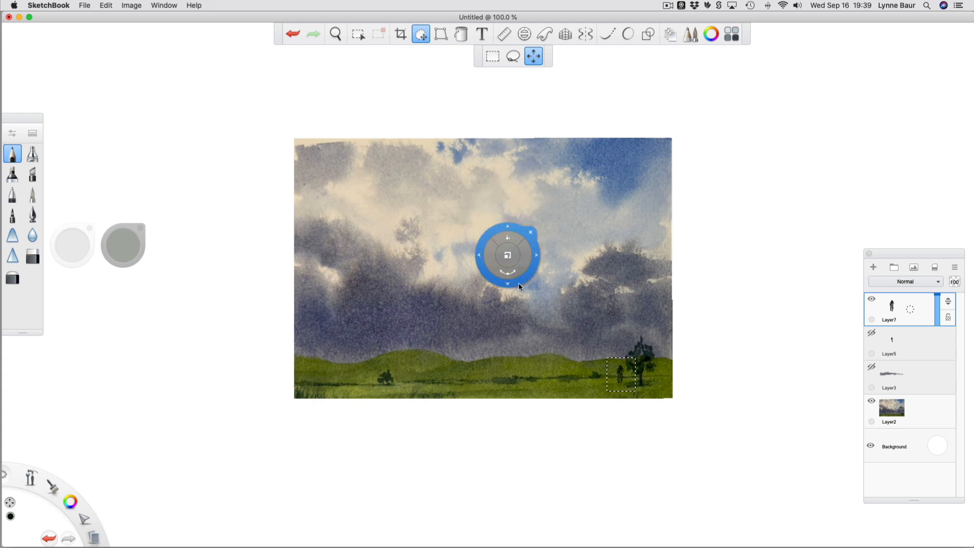
Step: Enlarge the selected figure, move it to the foreground left of the small bush, and deselect it
left_click_drag(534, 261, 189, 312)
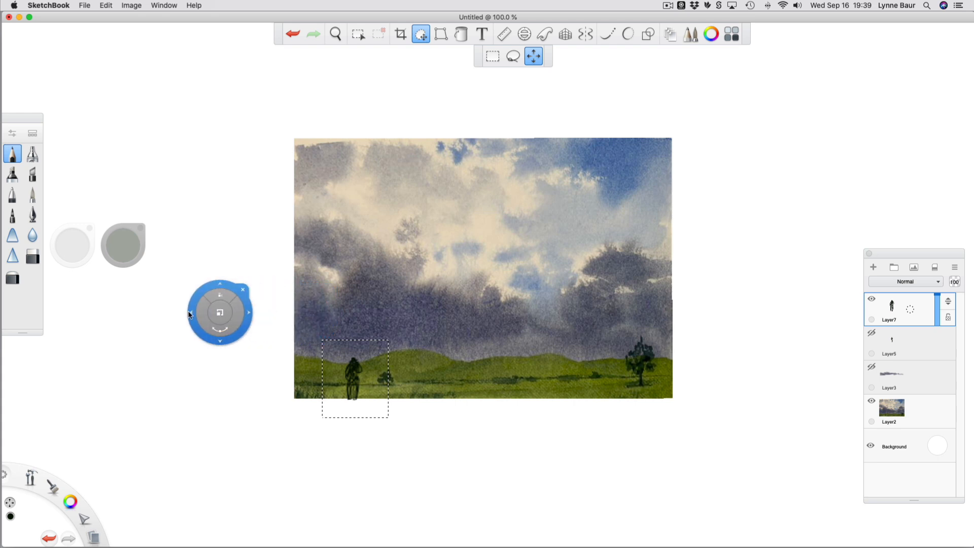
left_click_drag(247, 288, 256, 282)
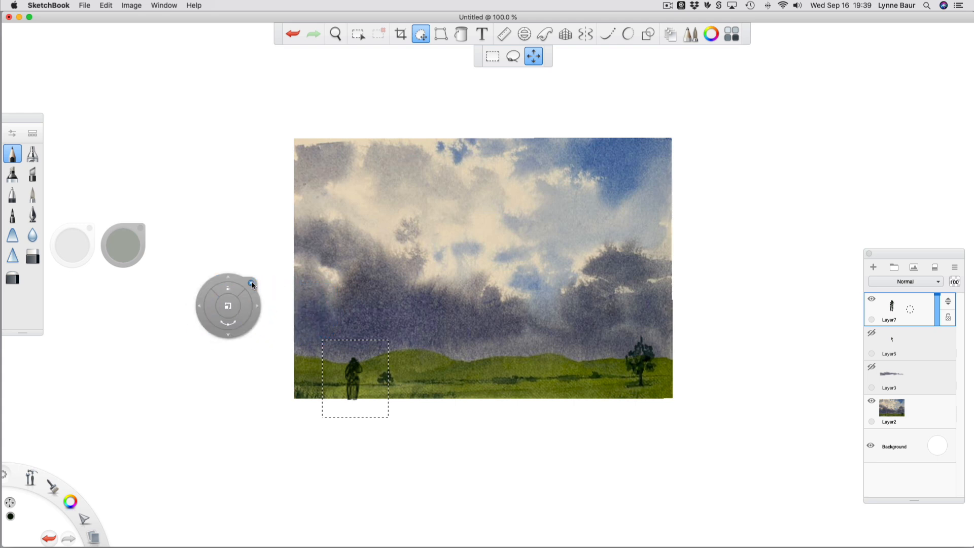
left_click(251, 284)
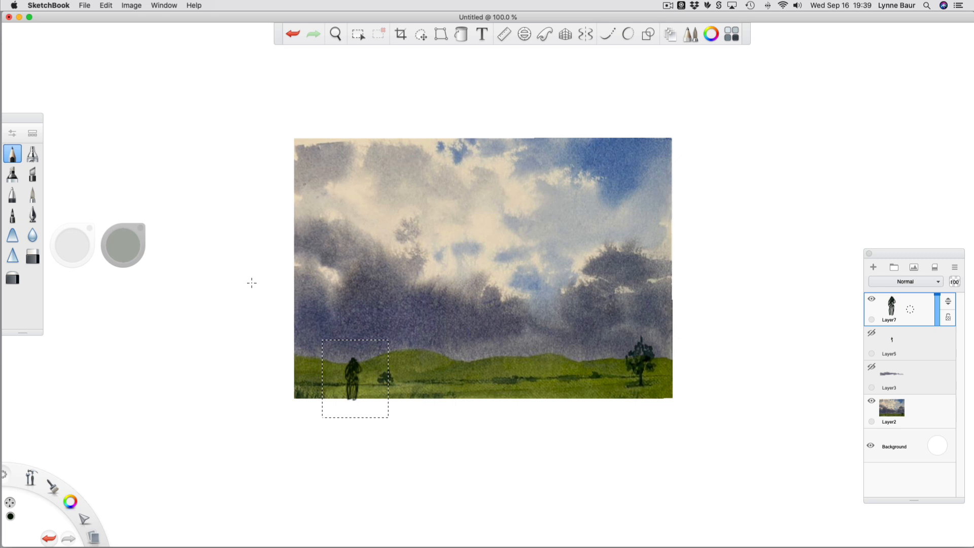
key("super+d")
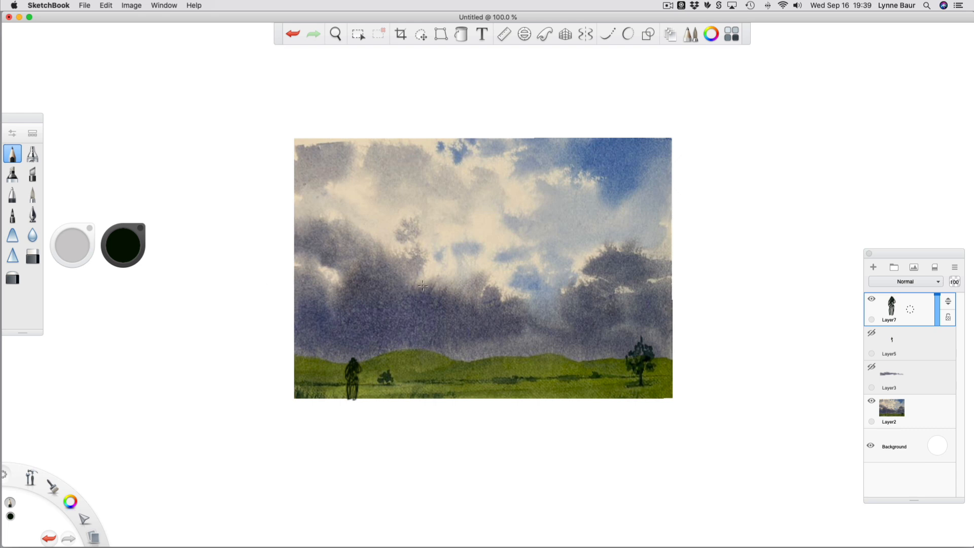
Step: Hide and restore Layer2 to view the traced figure on its own
left_click(872, 401)
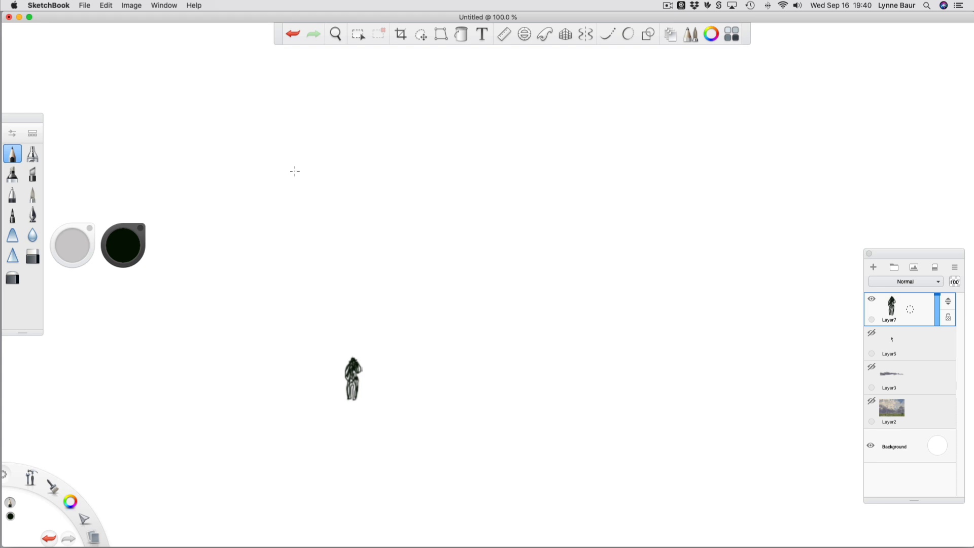
left_click(872, 404)
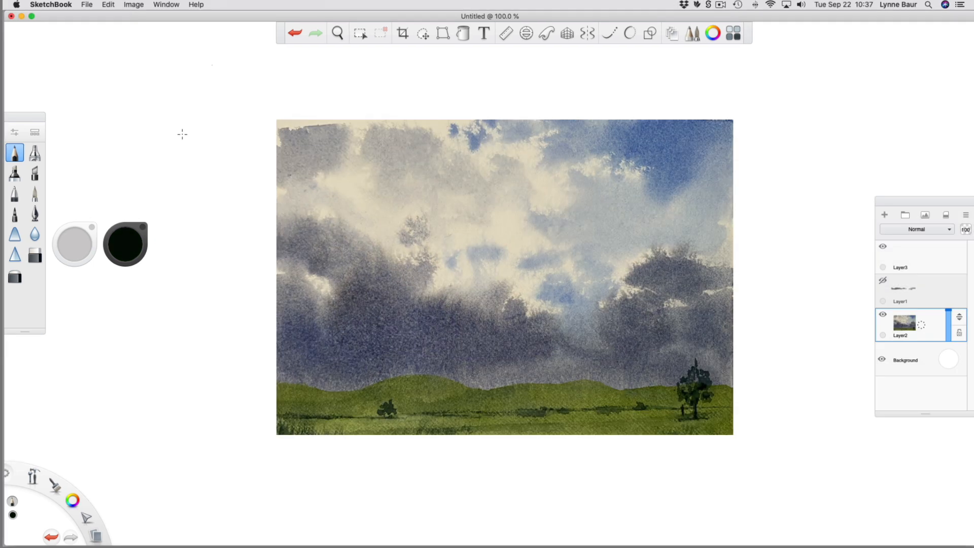
Step: Look through the file formats offered for saving the image, and leave without saving
left_click(86, 5)
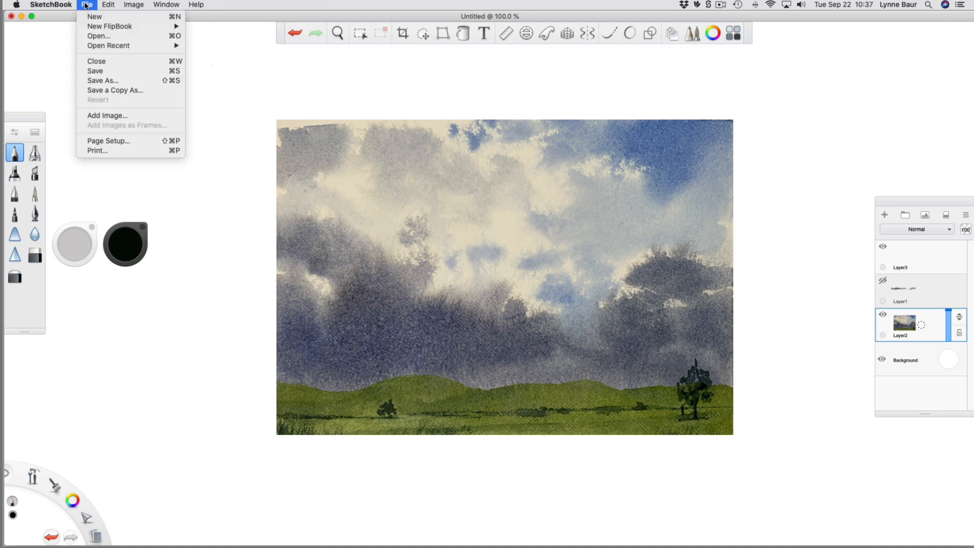
left_click(87, 70)
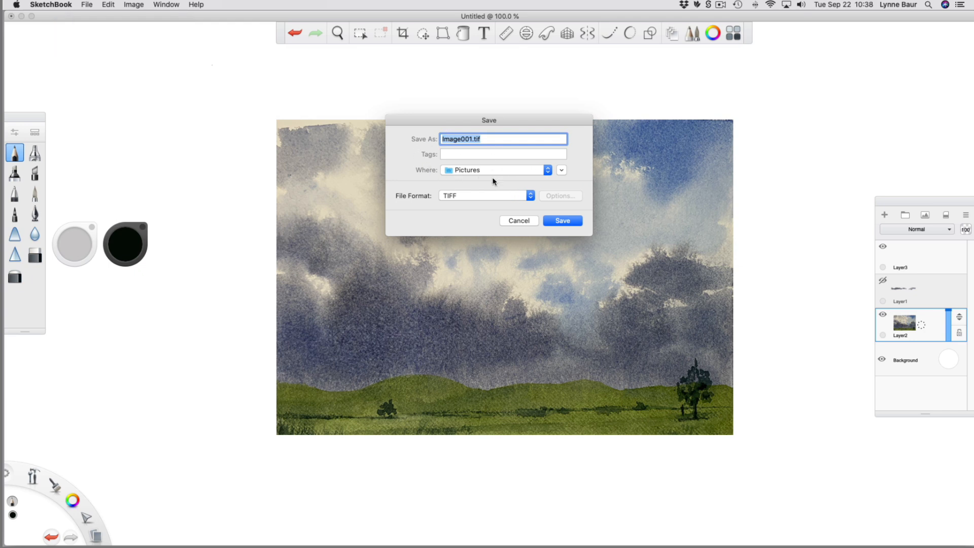
left_click(495, 199)
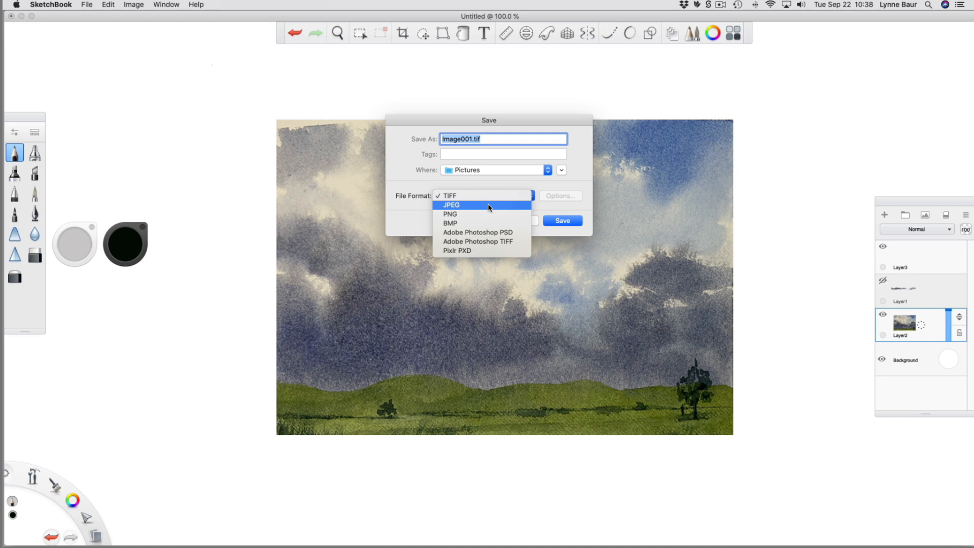
left_click(370, 68)
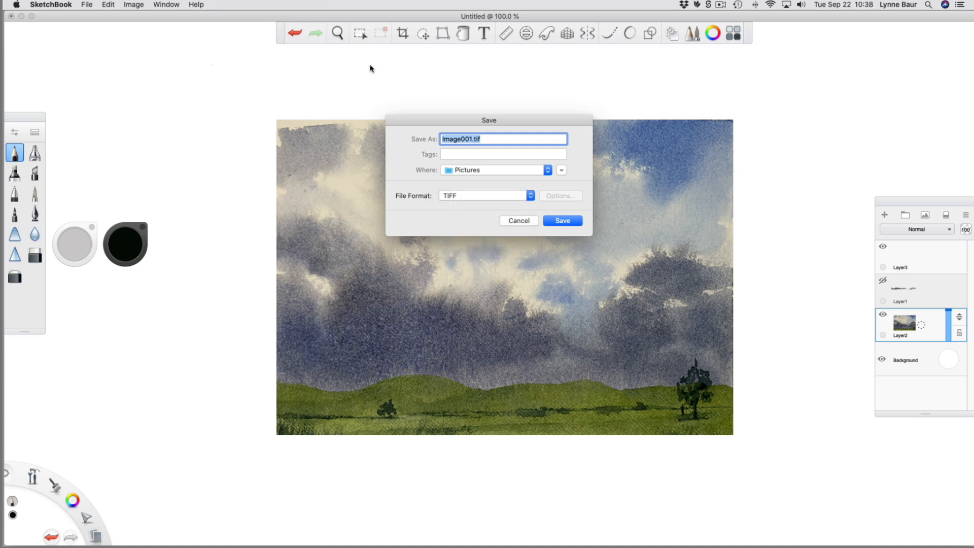
left_click(518, 221)
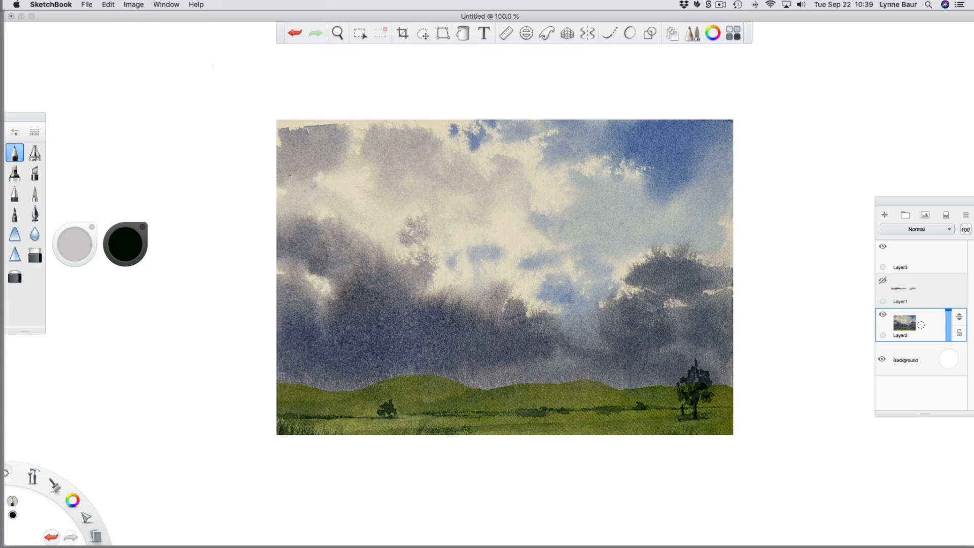
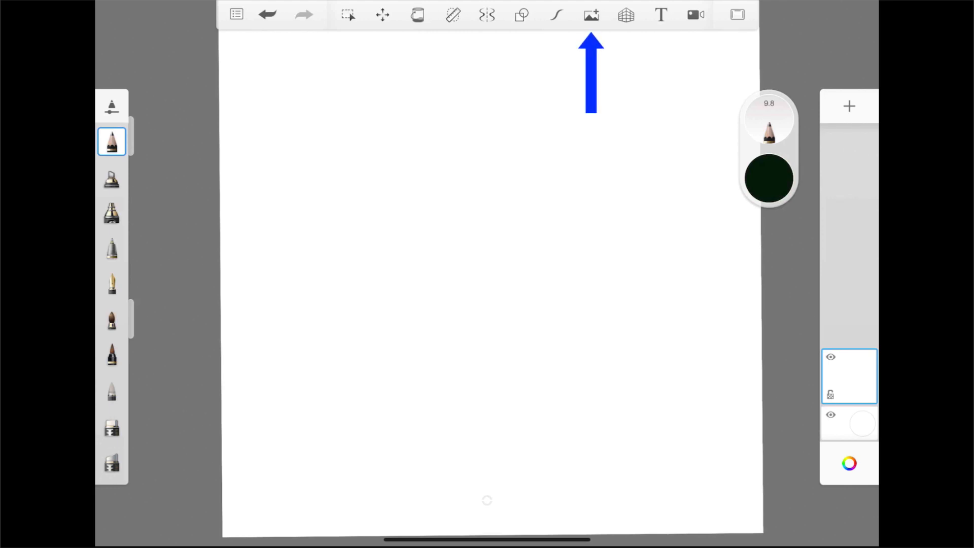
Step: Import the cloudy landscape painting from the "for current video" photo album onto the blank canvas
left_click(591, 15)
scroll(488, 274, "down", 20)
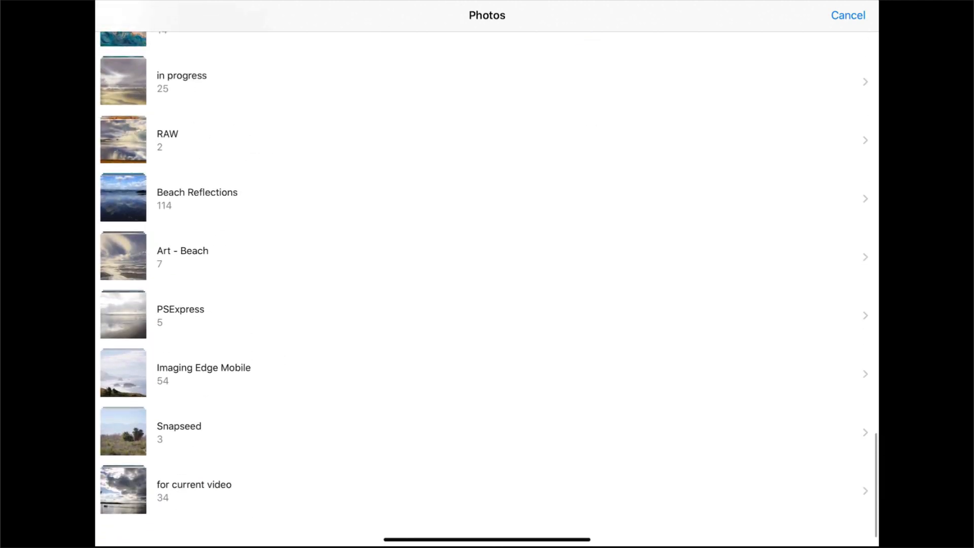
left_click(194, 489)
left_click(704, 474)
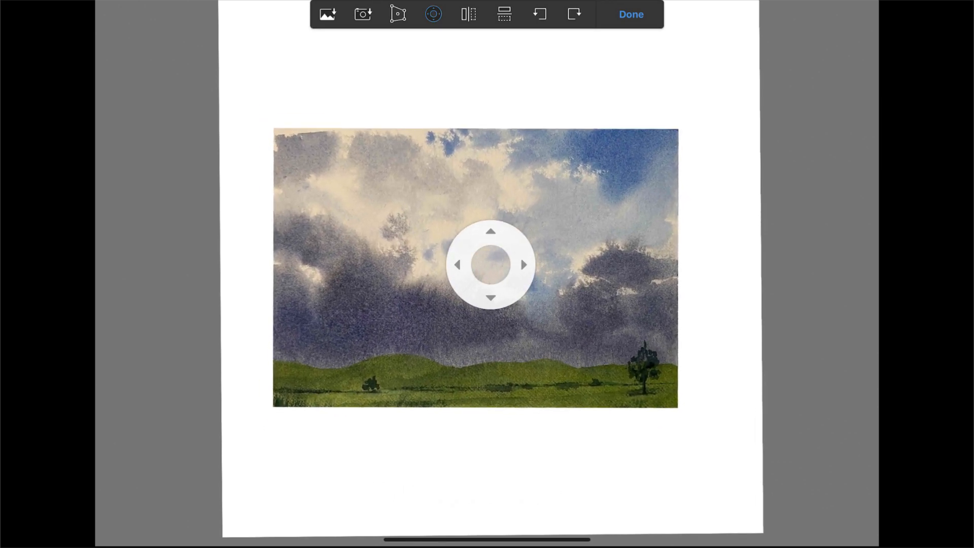
Step: Nudge the imported painting slightly to the right, enlarge it to span most of the canvas width, and accept the placement
left_click(523, 264)
left_click(523, 265)
left_click(523, 264)
left_click(523, 264)
left_click(524, 265)
left_click(523, 264)
left_click_drag(490, 265, 535, 260)
left_click(567, 261)
left_click(567, 260)
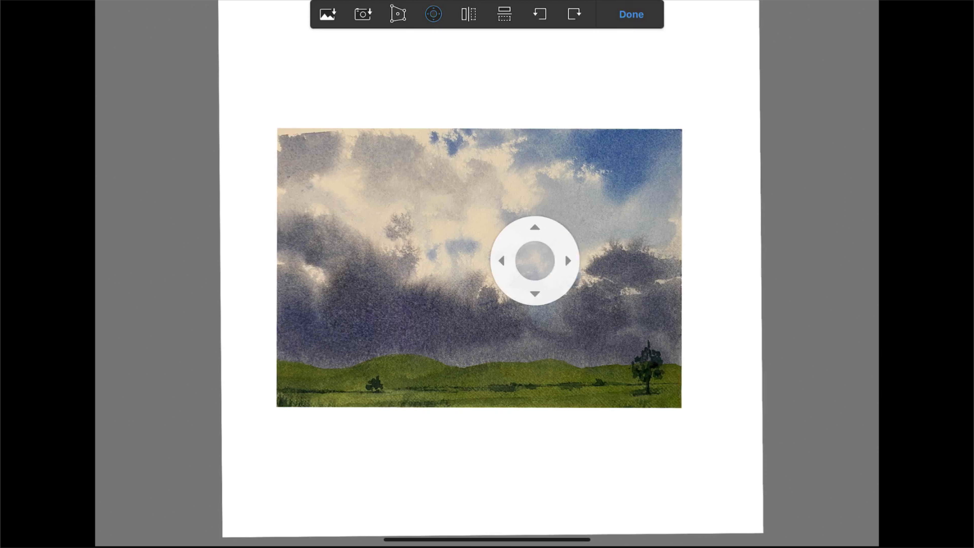
left_click(567, 260)
left_click_drag(683, 129, 716, 122)
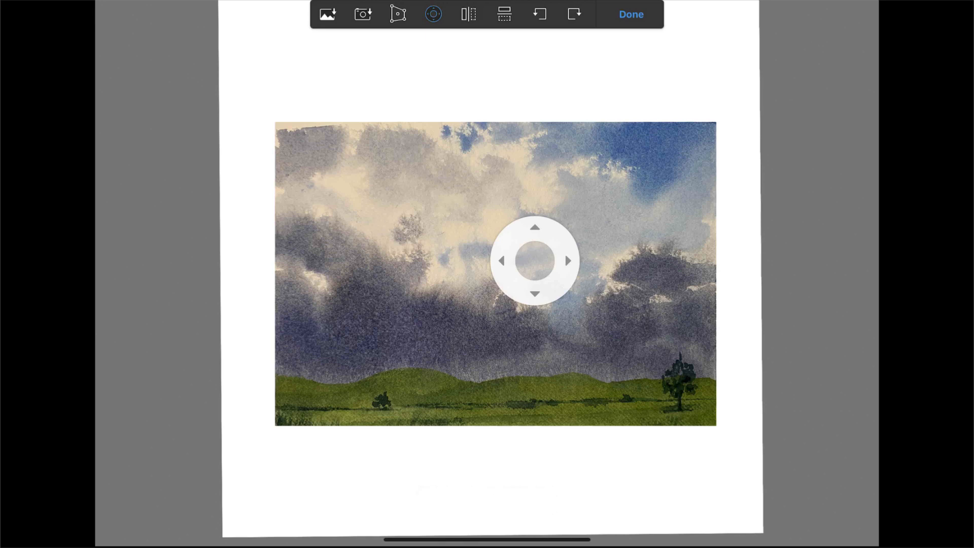
left_click(631, 14)
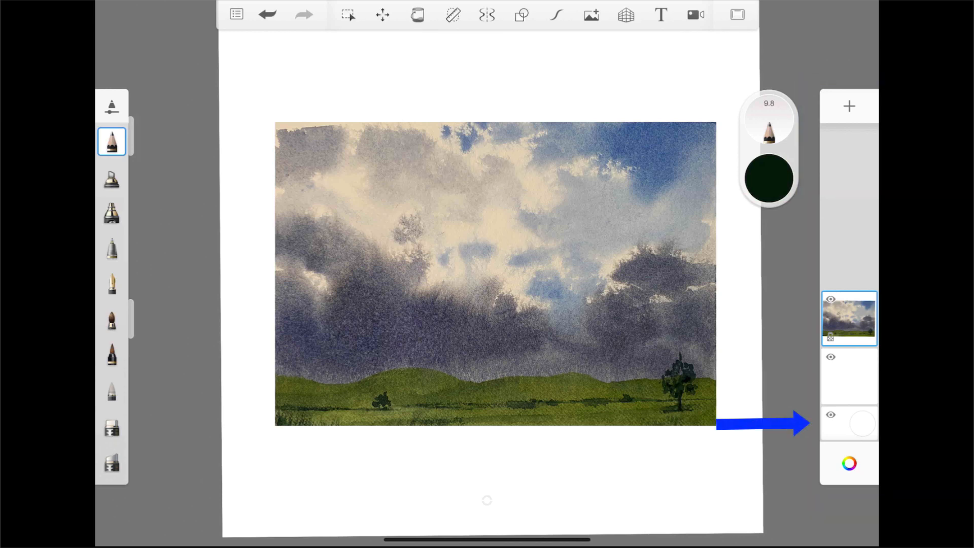
Step: View the background colour options, move the empty layer above the painting layer, and leave the empty layer active
left_click(863, 424)
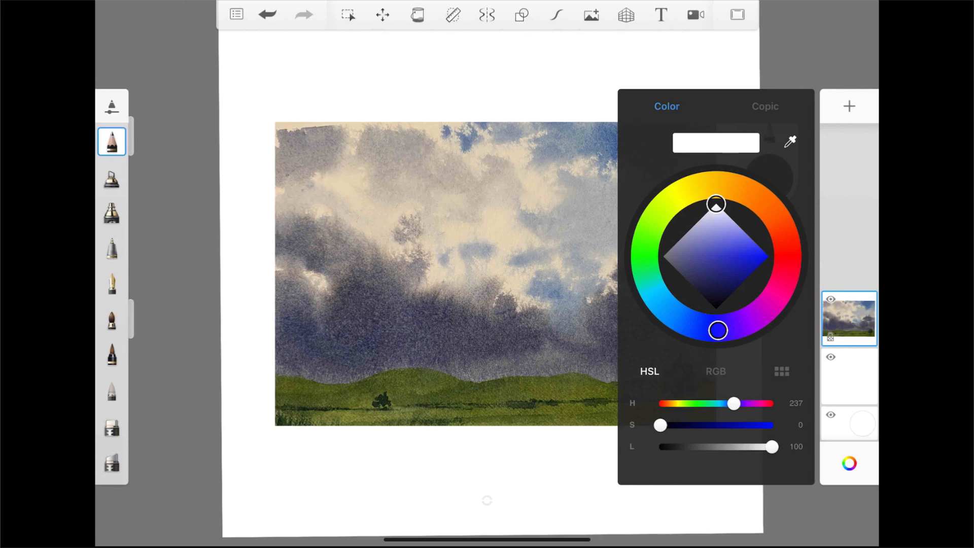
left_click(849, 376)
left_click(850, 376)
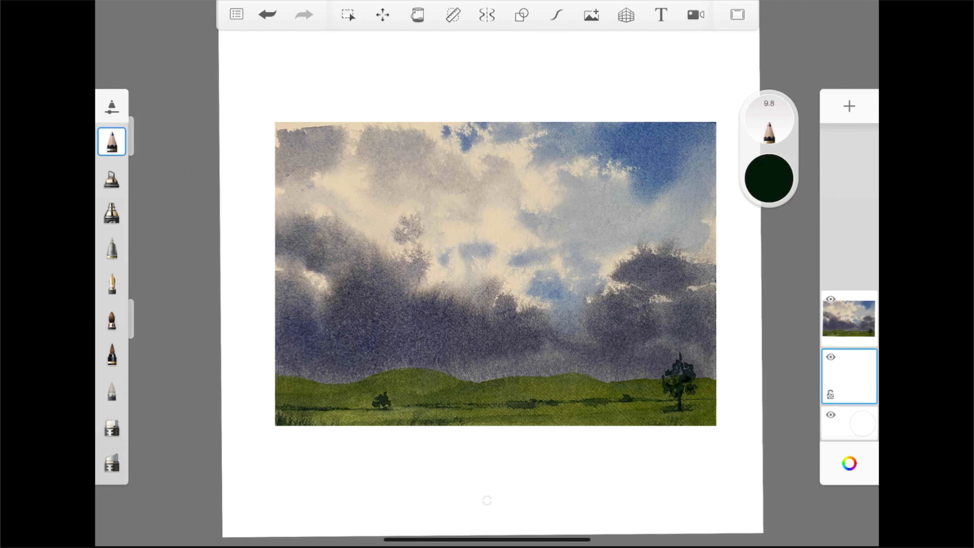
left_click_drag(849, 376, 847, 304)
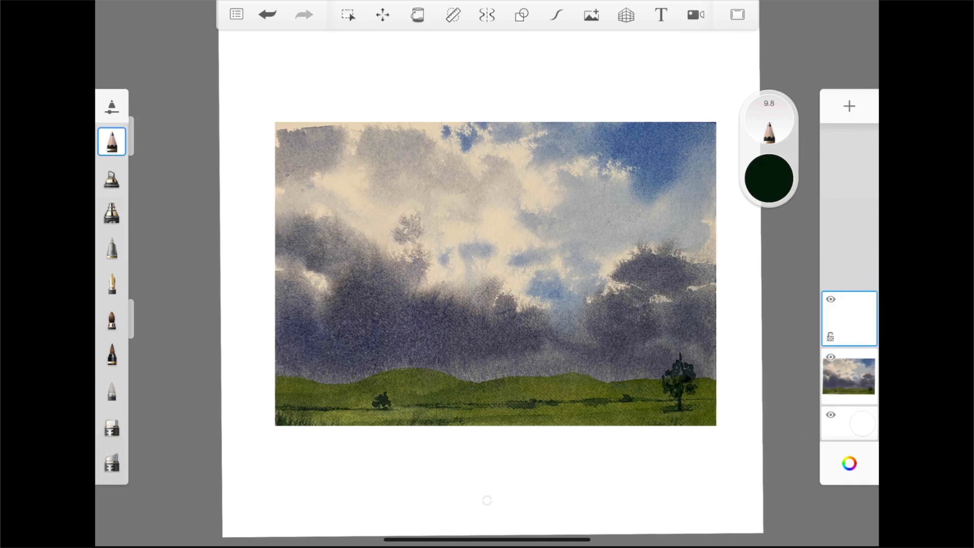
left_click(849, 376)
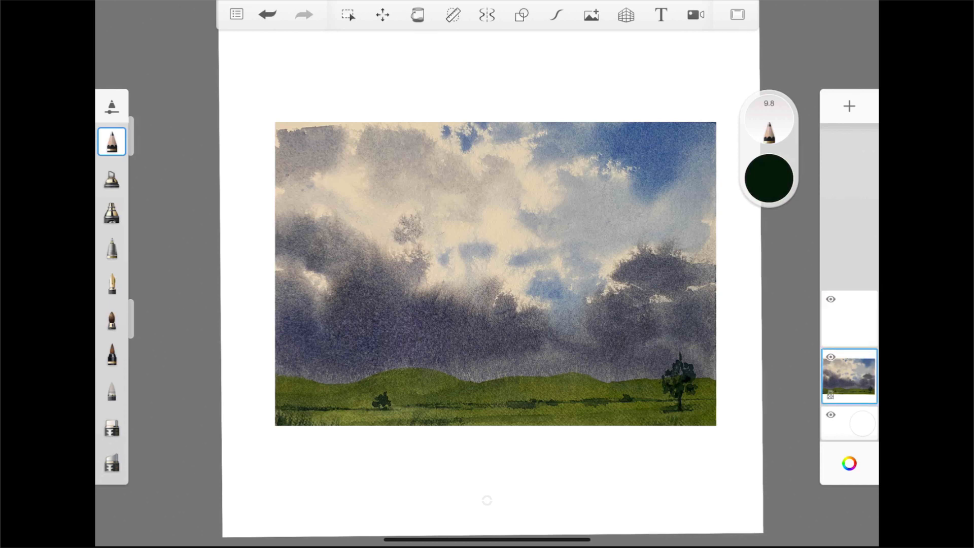
left_click(849, 318)
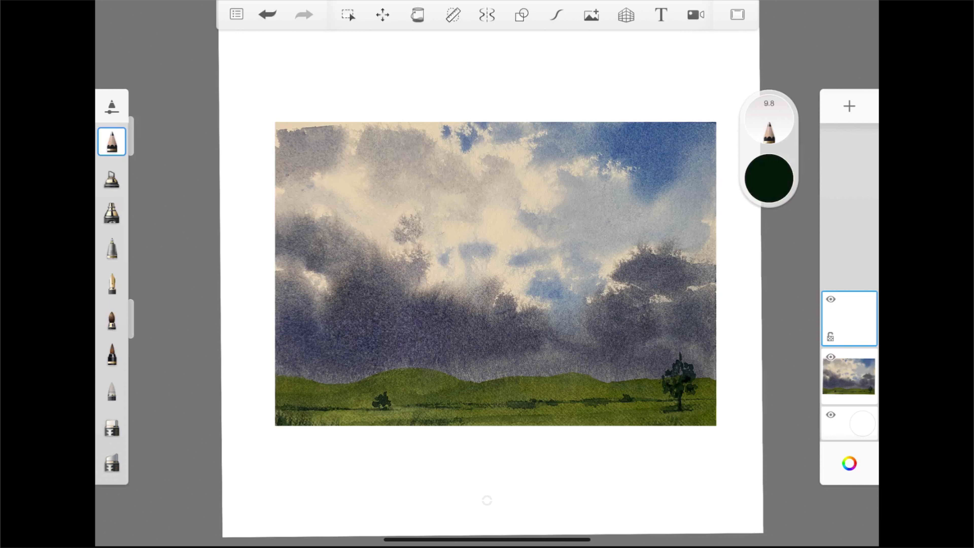
left_click(849, 376)
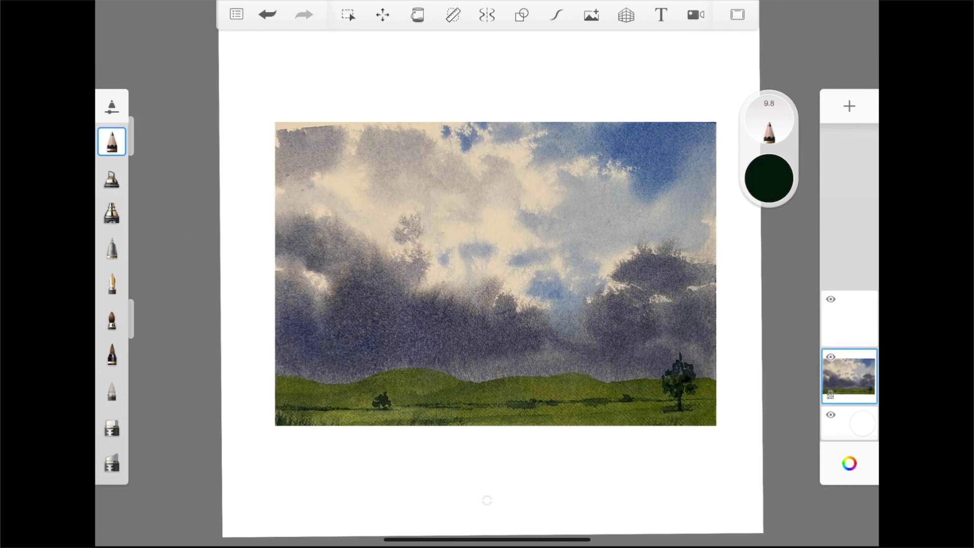
left_click(849, 318)
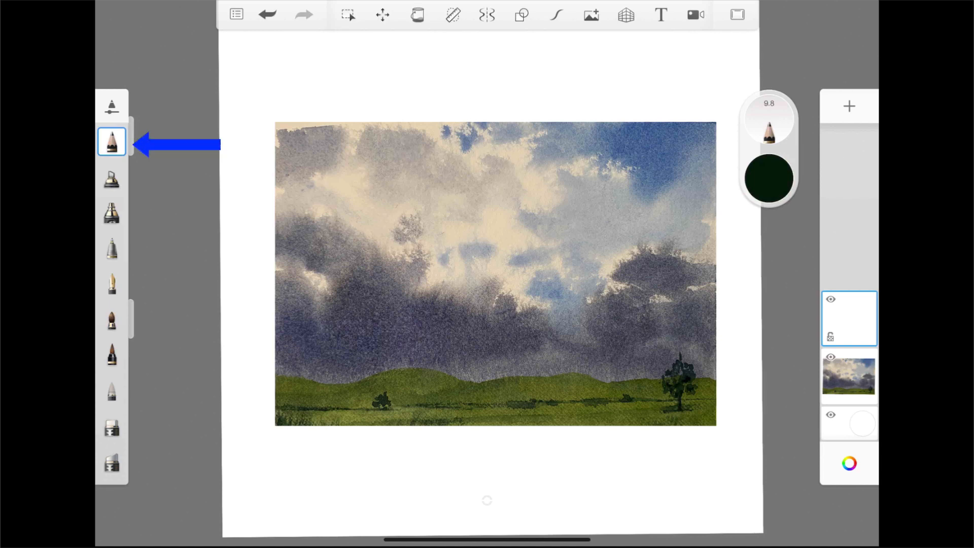
Step: Choose the Flow Airbrush and mix a dark blue on the colour wheel for painting storm clouds
left_click(111, 213)
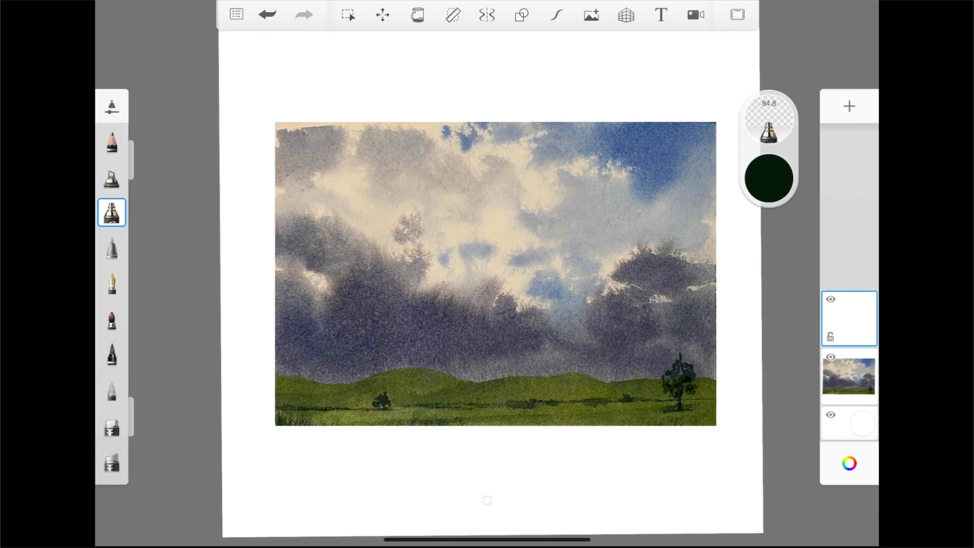
left_click(768, 179)
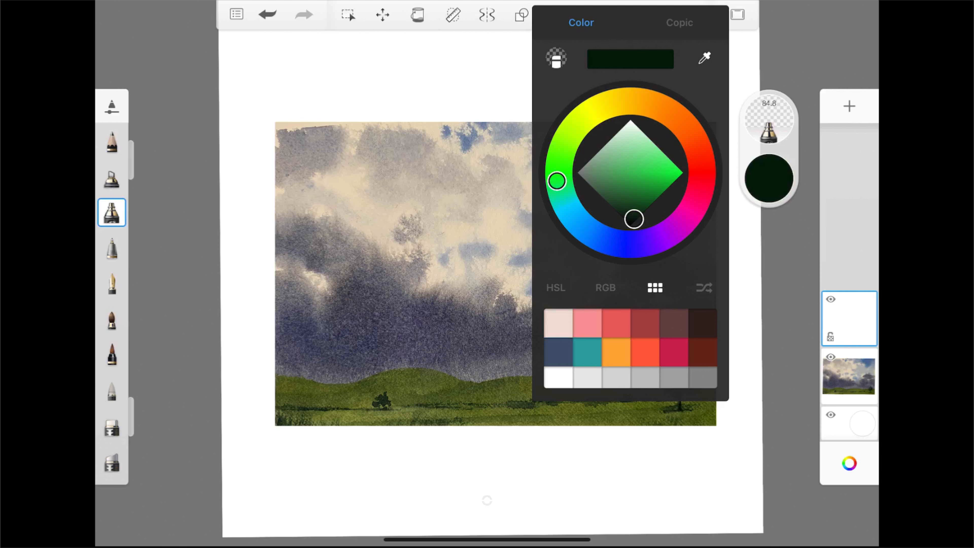
mouse_move(633, 219)
left_mouse_down()
mouse_move(624, 163)
mouse_move(629, 189)
mouse_move(621, 175)
mouse_move(659, 174)
mouse_move(624, 126)
mouse_move(636, 210)
mouse_move(632, 161)
left_mouse_up()
mouse_move(631, 126)
left_mouse_down()
mouse_move(629, 137)
mouse_move(639, 135)
mouse_move(637, 211)
mouse_move(629, 130)
mouse_move(644, 147)
mouse_move(648, 182)
mouse_move(631, 127)
mouse_move(648, 146)
mouse_move(642, 136)
left_mouse_up()
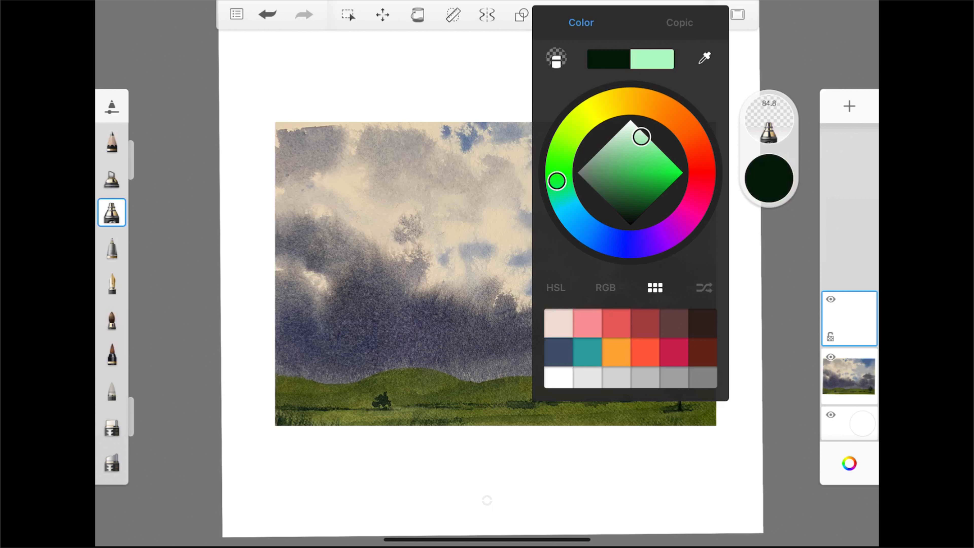
mouse_move(641, 137)
left_mouse_down()
mouse_move(651, 155)
mouse_move(635, 131)
mouse_move(640, 183)
mouse_move(630, 192)
mouse_move(655, 185)
mouse_move(605, 179)
mouse_move(624, 205)
mouse_move(666, 177)
mouse_move(594, 180)
mouse_move(651, 189)
mouse_move(638, 188)
left_mouse_up()
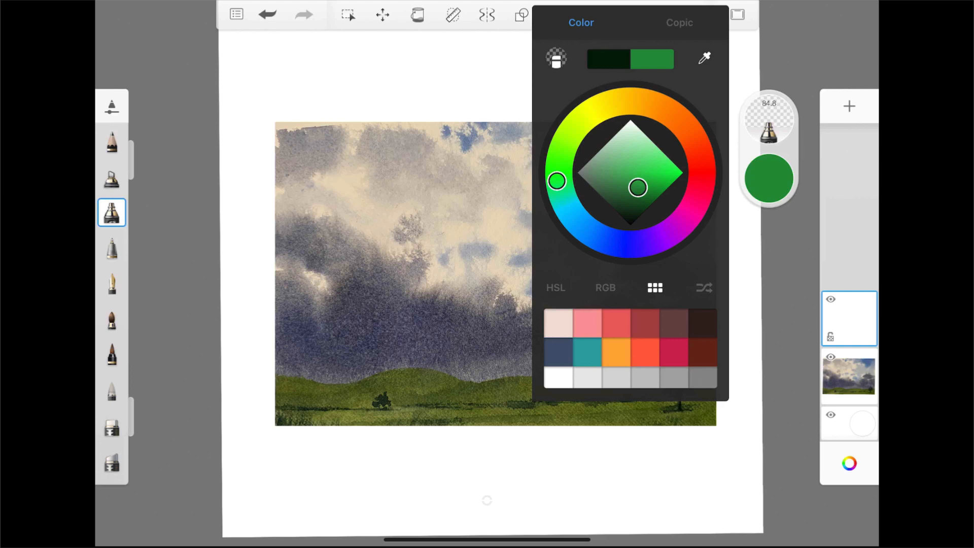
left_click_drag(558, 181, 615, 245)
mouse_move(638, 188)
left_mouse_down()
mouse_move(643, 199)
mouse_move(628, 203)
left_mouse_up()
left_click_drag(616, 245, 606, 242)
left_click_drag(628, 202, 632, 195)
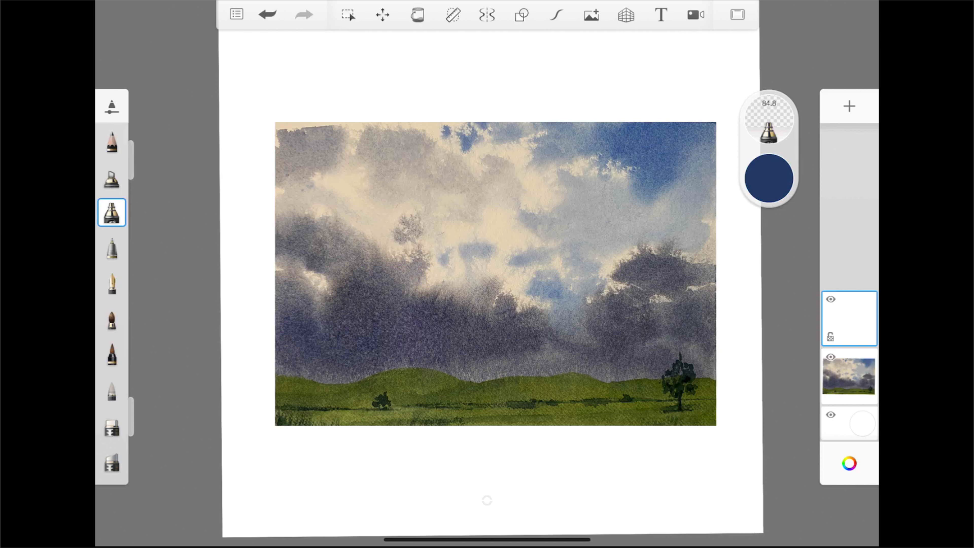
Step: Set the Flow Airbrush size to 77.1 and raise its opacity above 34%
left_click(769, 120)
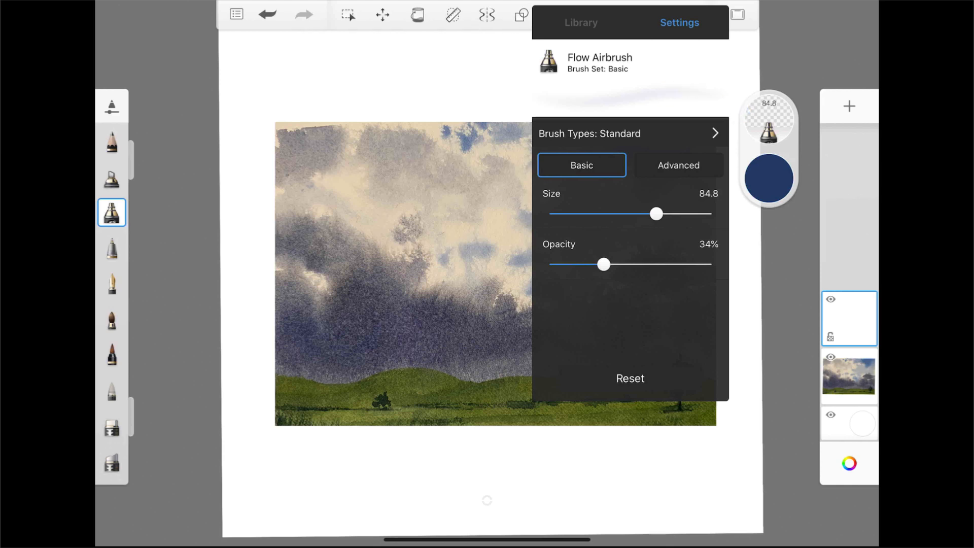
mouse_move(657, 214)
left_mouse_down()
mouse_move(622, 213)
mouse_move(654, 213)
left_mouse_up()
left_click_drag(604, 264, 628, 264)
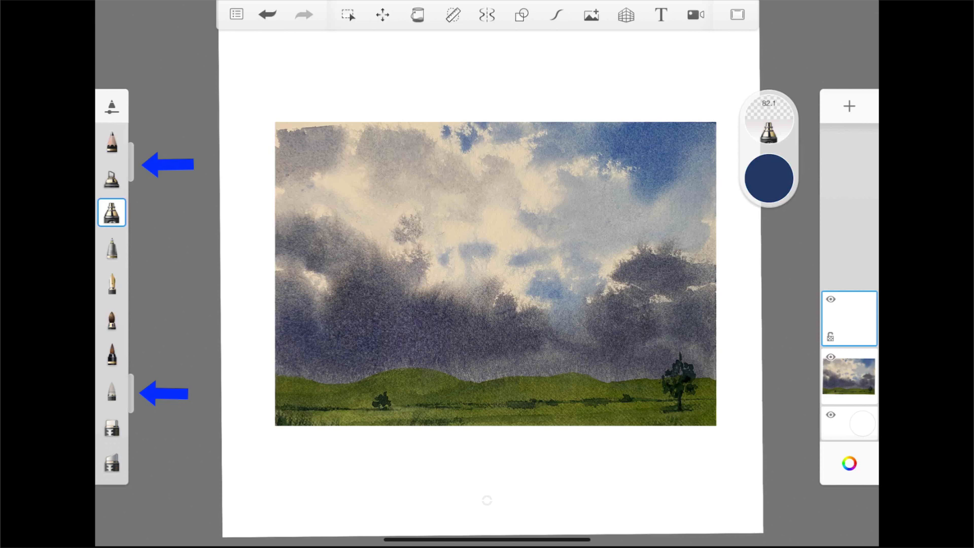
mouse_move(131, 162)
left_mouse_down()
mouse_move(137, 142)
mouse_move(141, 231)
mouse_move(141, 172)
left_mouse_up()
left_click_drag(131, 394, 142, 422)
mouse_move(136, 172)
left_mouse_down()
mouse_move(141, 127)
mouse_move(141, 166)
left_mouse_up()
left_click_drag(131, 420, 131, 370)
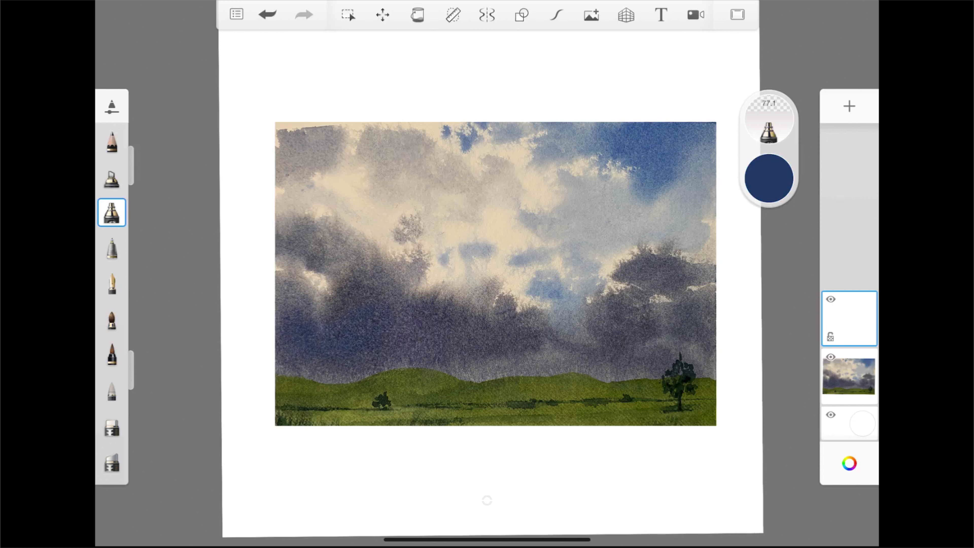
Step: Try airbrushing dark blue over the storm clouds above the hills on the empty layer, and undo the strokes
left_click_drag(449, 328, 472, 326)
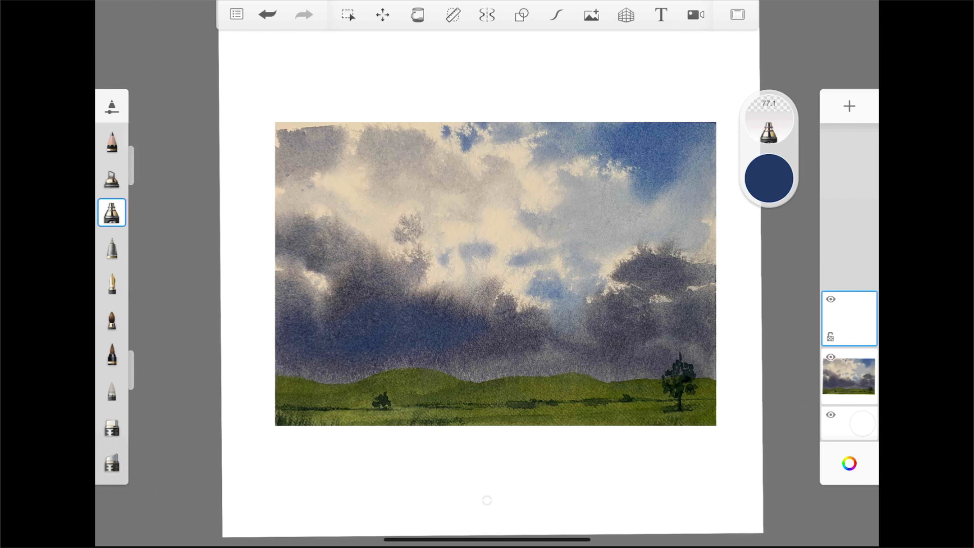
left_click_drag(523, 349, 544, 348)
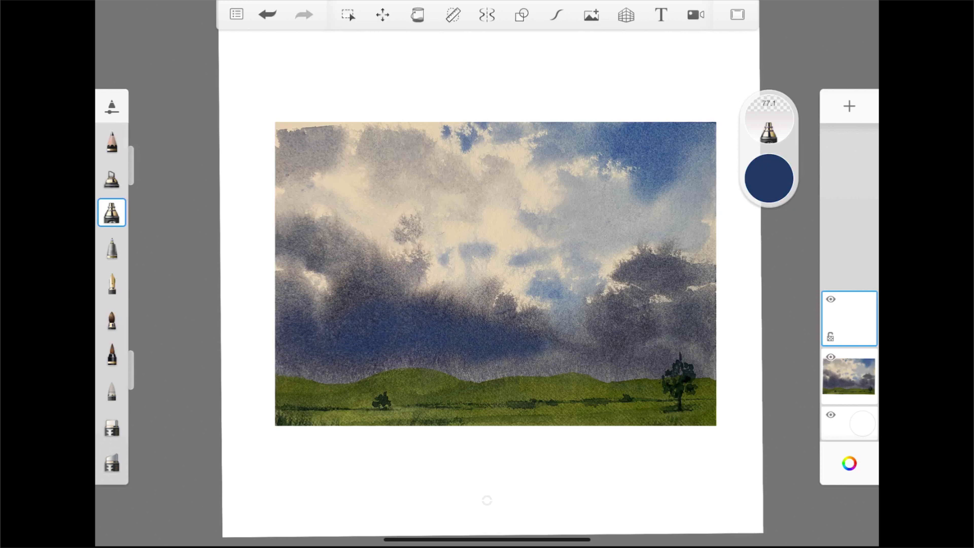
left_click_drag(293, 294, 278, 303)
left_click_drag(538, 355, 569, 354)
left_click_drag(613, 330, 667, 337)
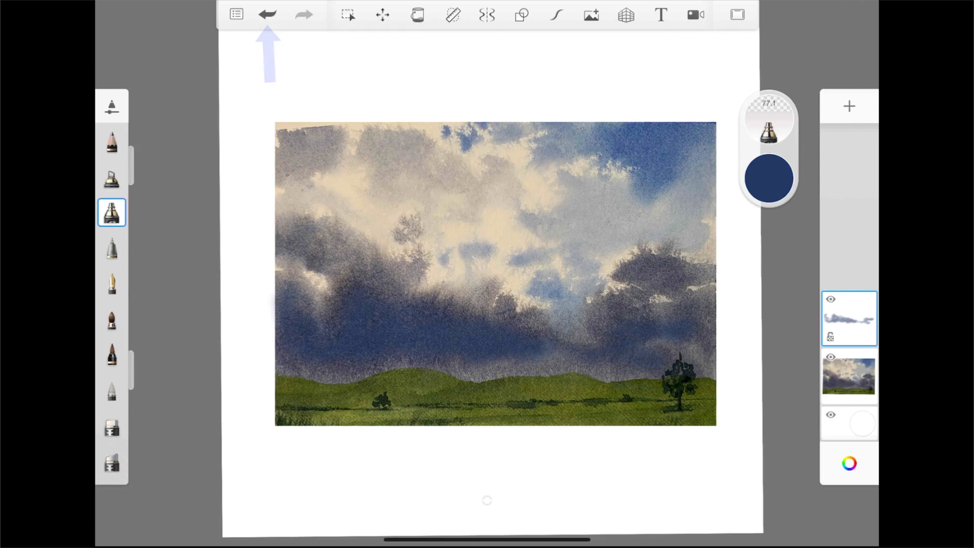
left_click(267, 14)
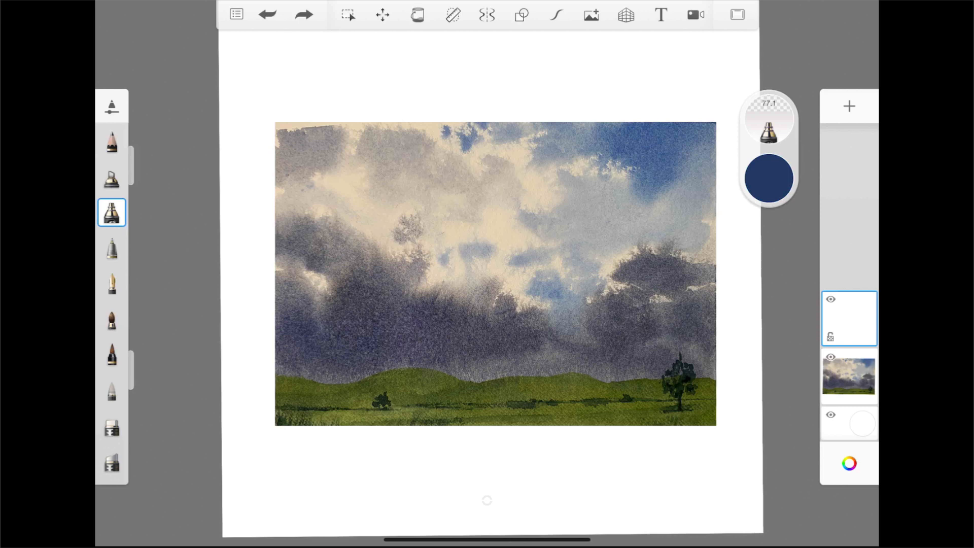
Step: Sample the dark purple-grey from the painting's storm clouds and airbrush it along the cloud base above the hills
left_click(769, 178)
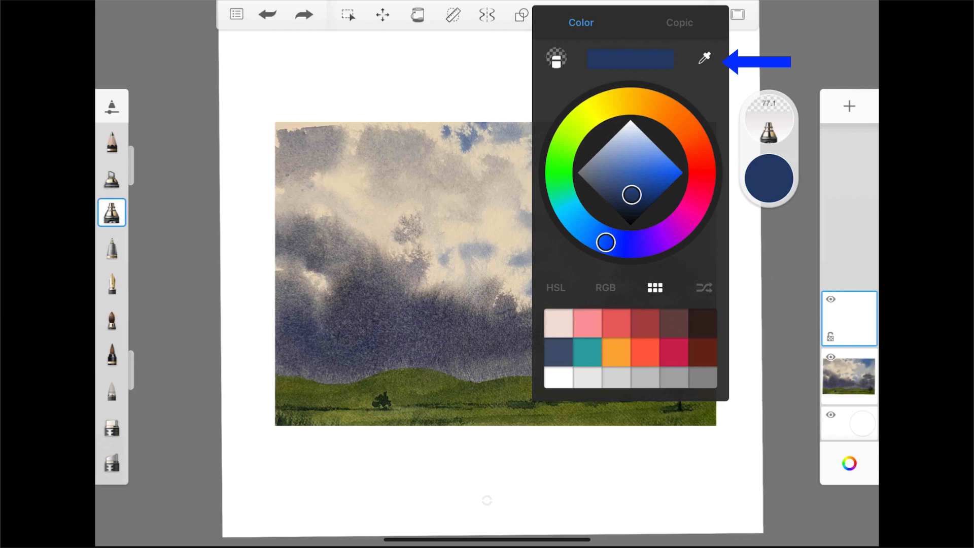
left_click(704, 57)
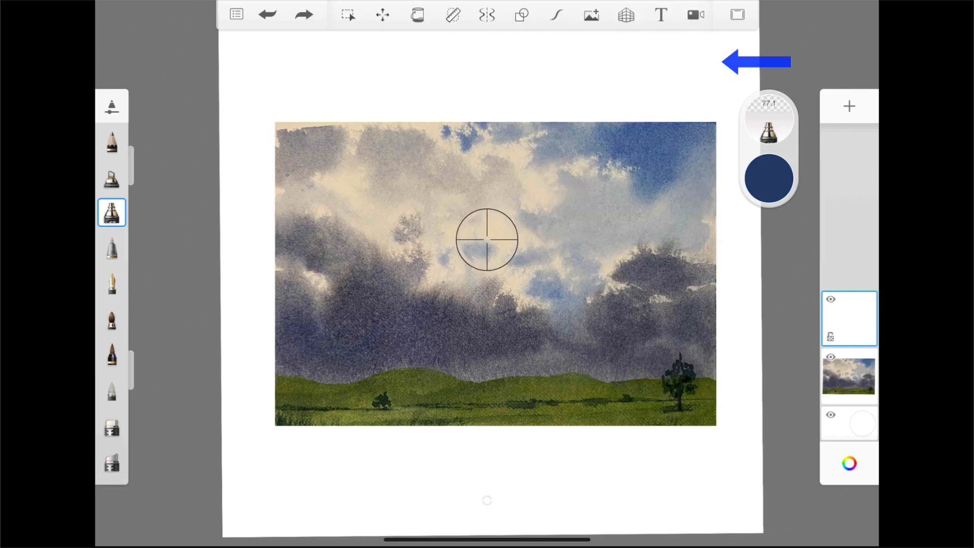
left_click_drag(488, 241, 369, 337)
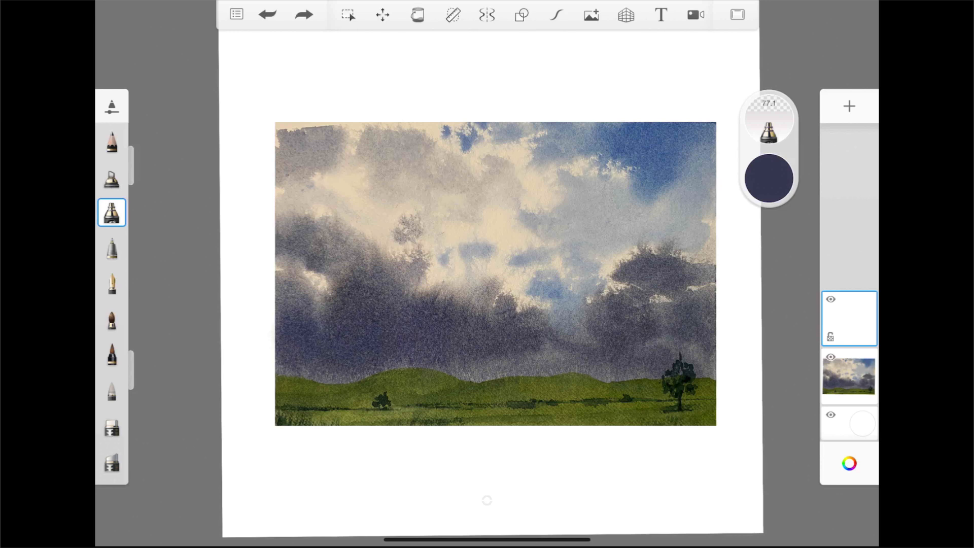
left_click_drag(533, 352, 578, 355)
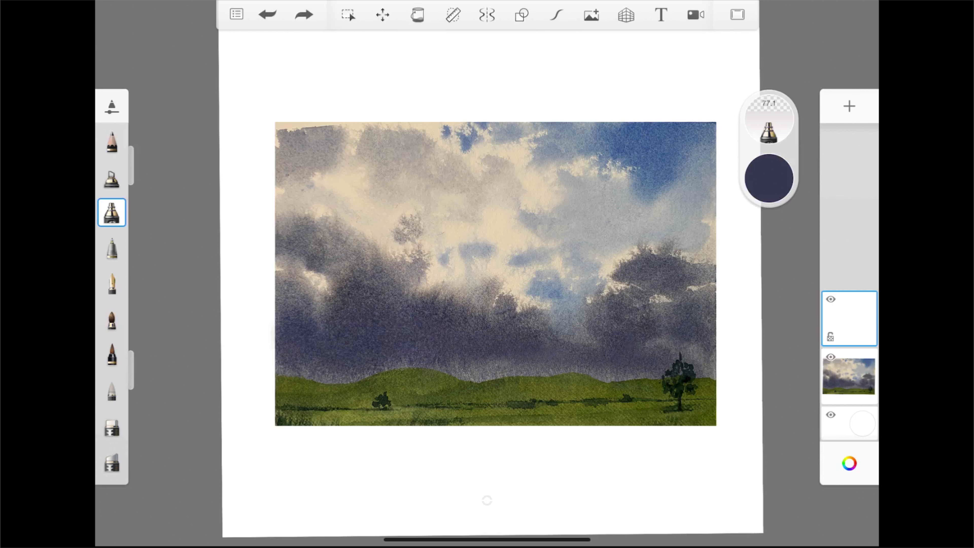
left_click_drag(274, 337, 273, 322)
left_click_drag(487, 367, 496, 367)
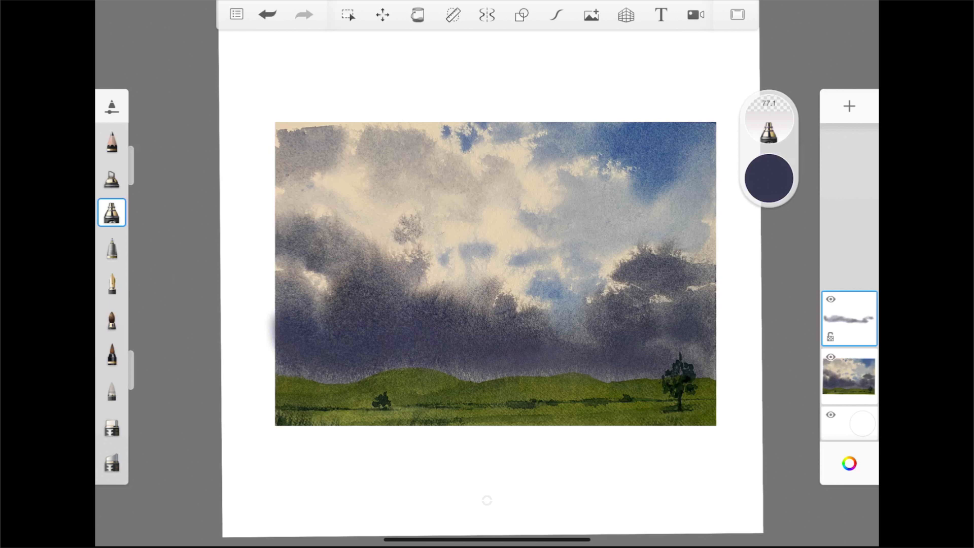
Step: Select the eraser and repeatedly hide and show the airbrushed layer to compare the clouds, leaving it visible
left_click(111, 425)
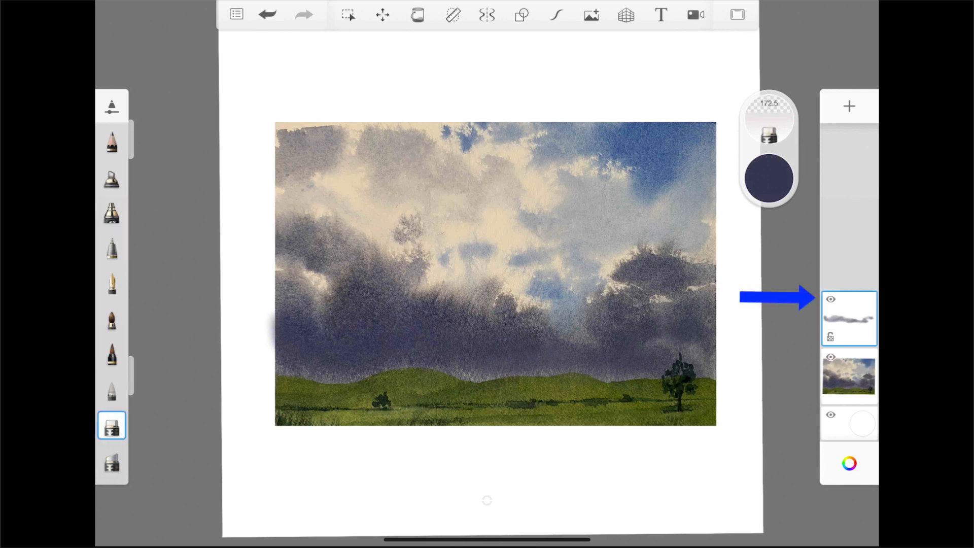
left_click(831, 299)
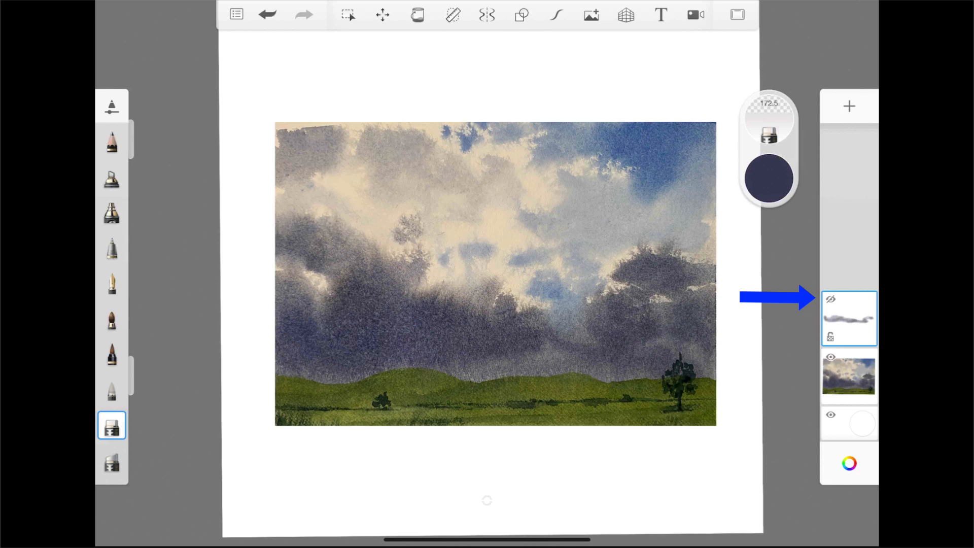
left_click(831, 300)
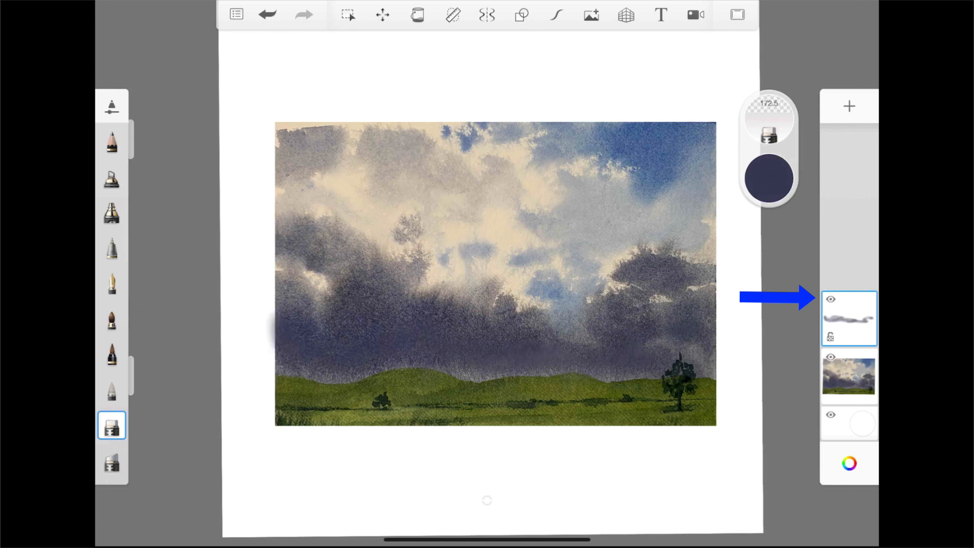
left_click(831, 300)
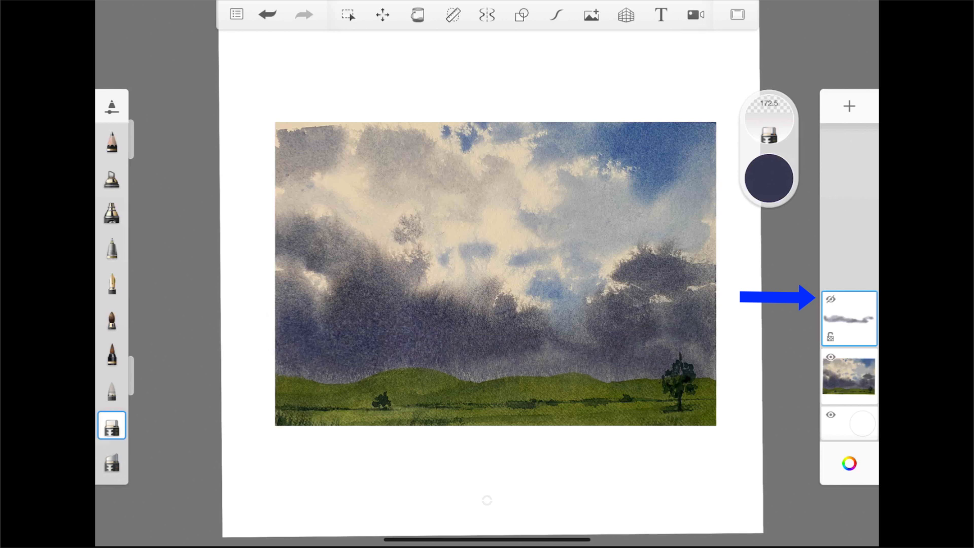
left_click(831, 299)
left_click(831, 299)
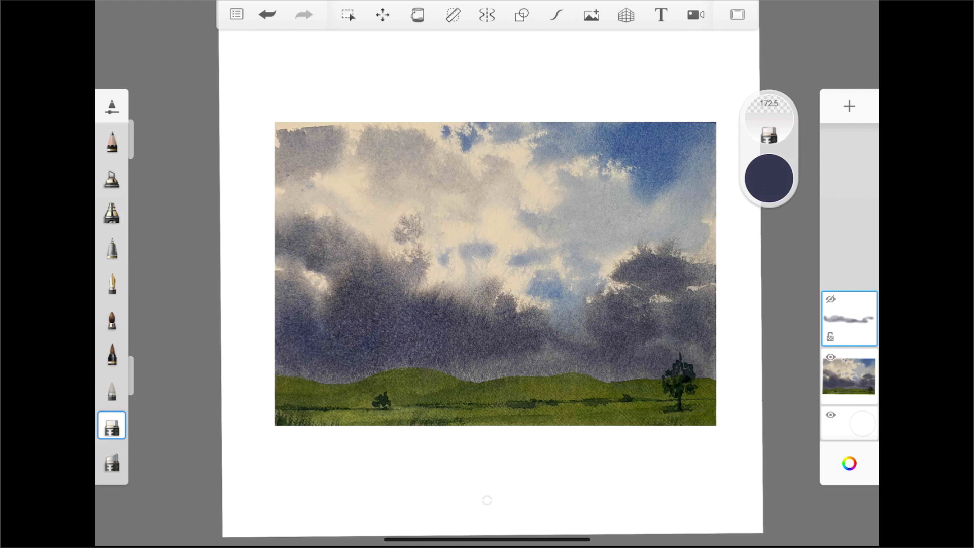
left_click(830, 300)
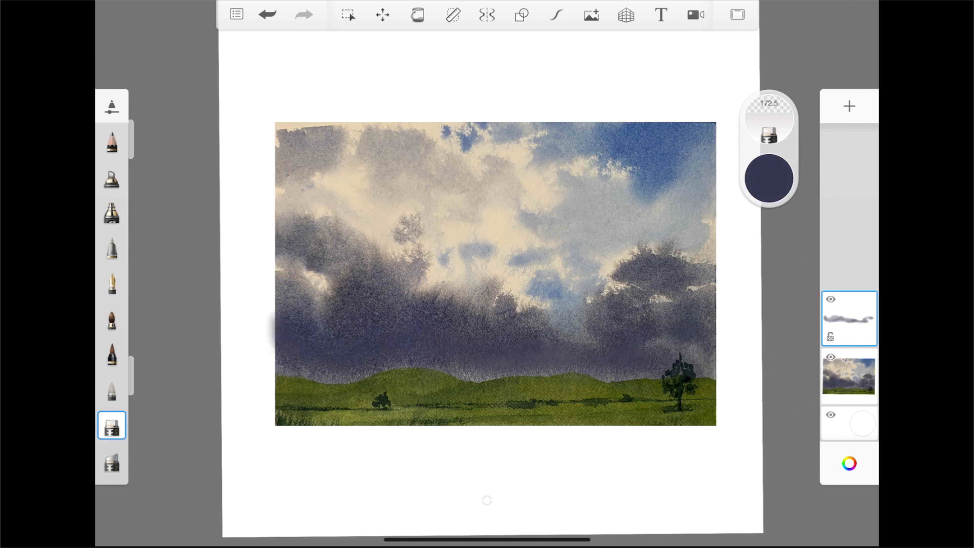
Step: Hide and show the airbrushed cloud layer several more times against the painting, ending with the layer visible
left_click(831, 300)
left_click(831, 299)
left_click(831, 299)
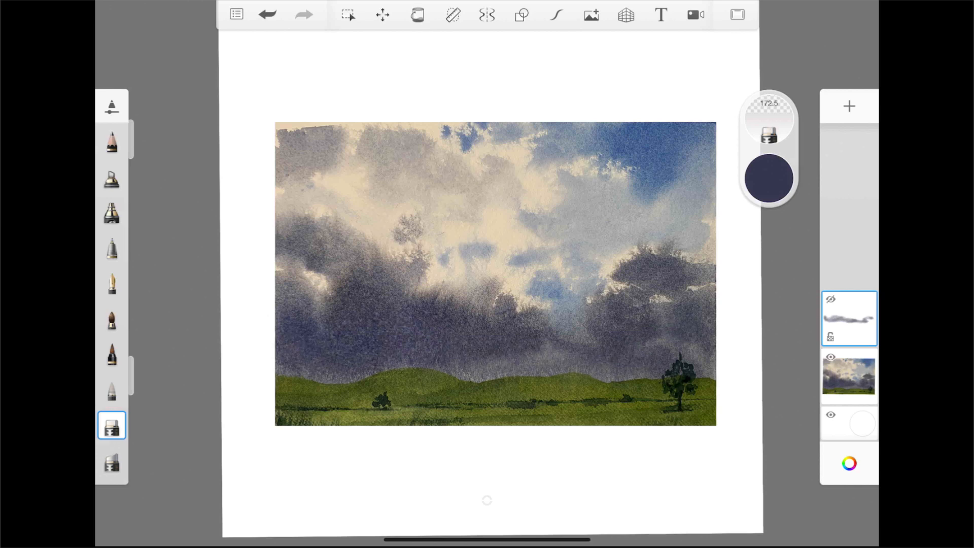
left_click(831, 299)
left_click(830, 300)
left_click(831, 299)
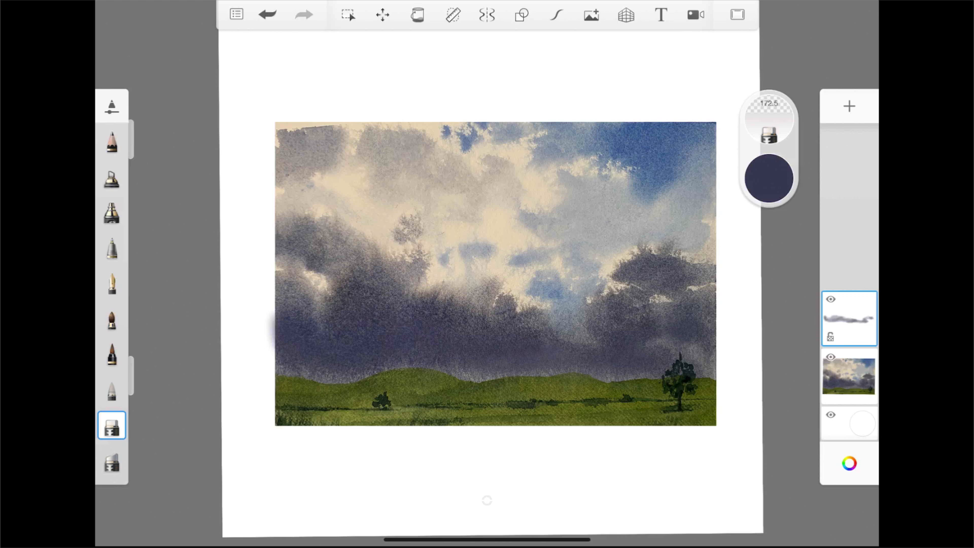
Step: Add a new layer above the clouds, select the pencil and sample the dark green at the base of the painting's large tree
left_click(850, 106)
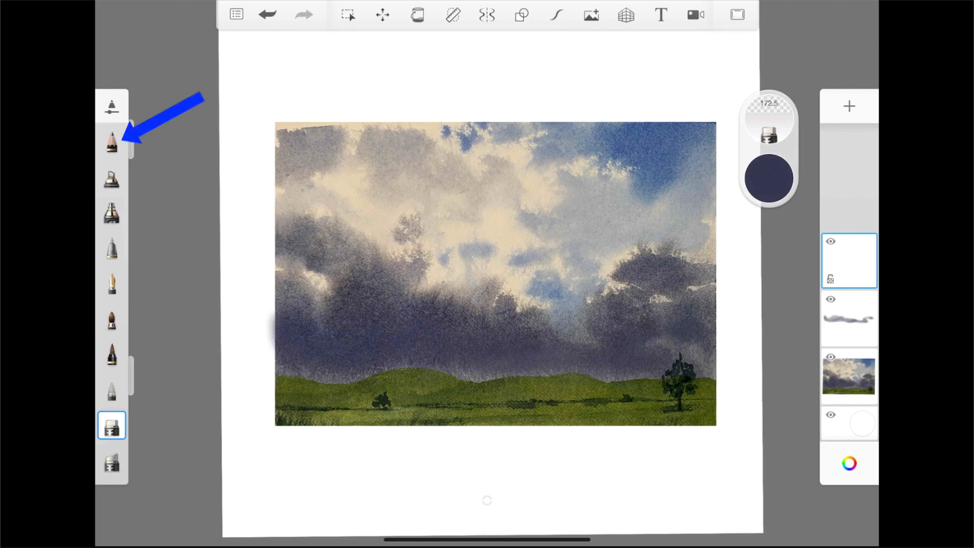
left_click(112, 141)
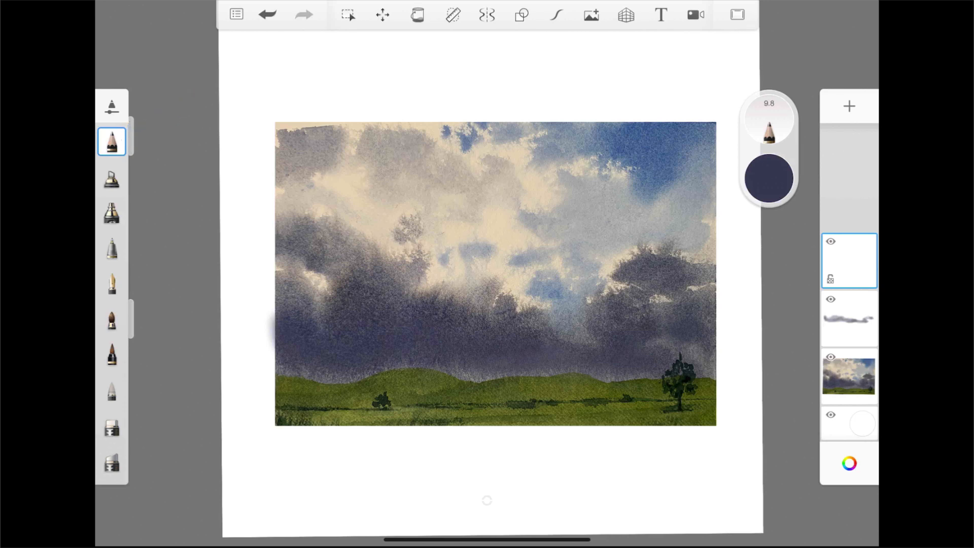
left_click(769, 178)
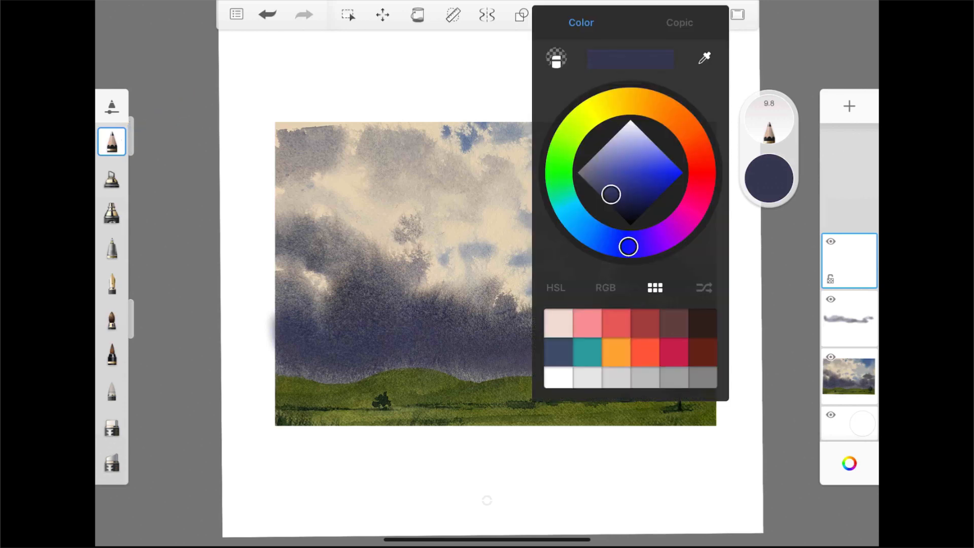
left_click(487, 239)
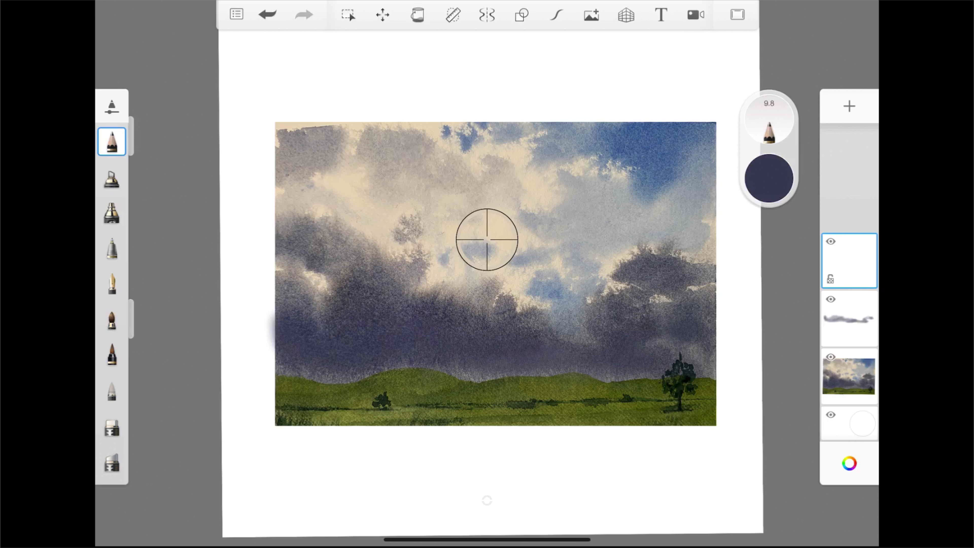
left_click_drag(487, 240, 679, 409)
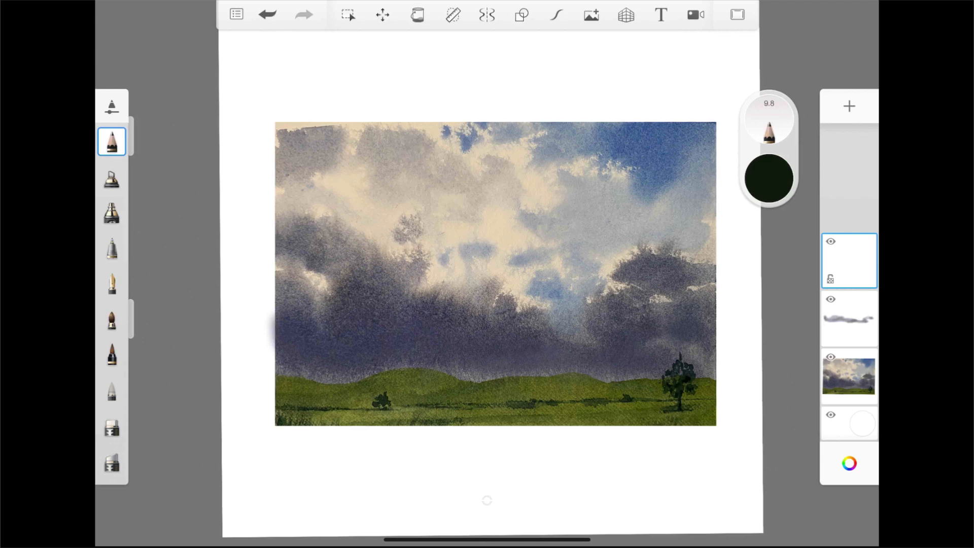
Step: Try drawing a small figure's head beside the large tree with the pencil at size 4.1
scroll(487, 274, "up", 8)
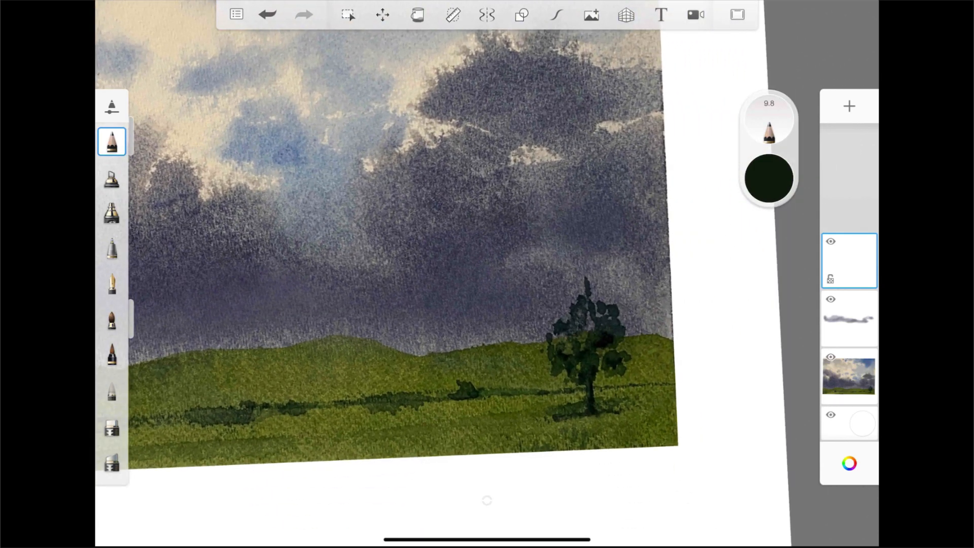
scroll(406, 203, "up", 3)
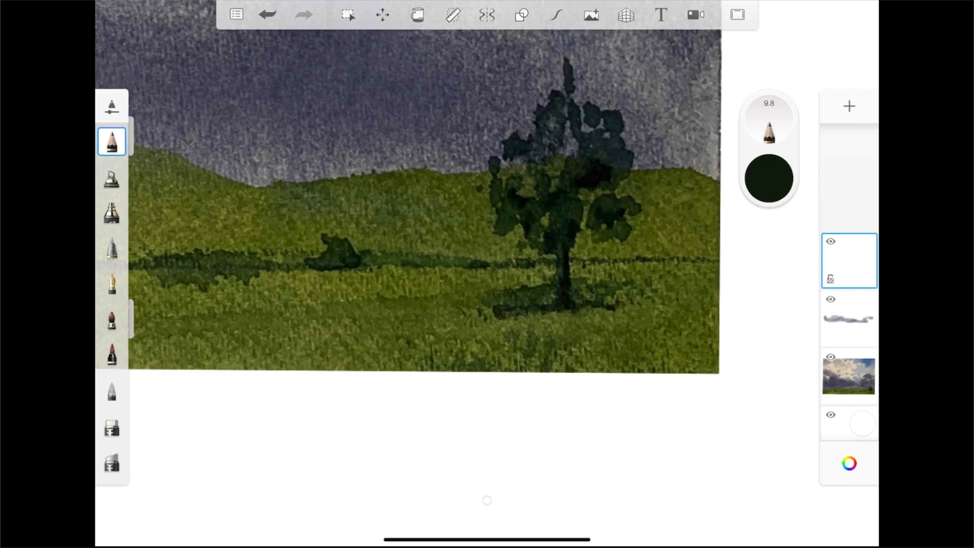
mouse_move(131, 136)
left_mouse_down()
mouse_move(131, 163)
mouse_move(141, 148)
mouse_move(141, 163)
left_mouse_up()
left_click_drag(141, 319, 141, 319)
left_click_drag(135, 271, 256, 274)
left_click_drag(517, 249, 523, 266)
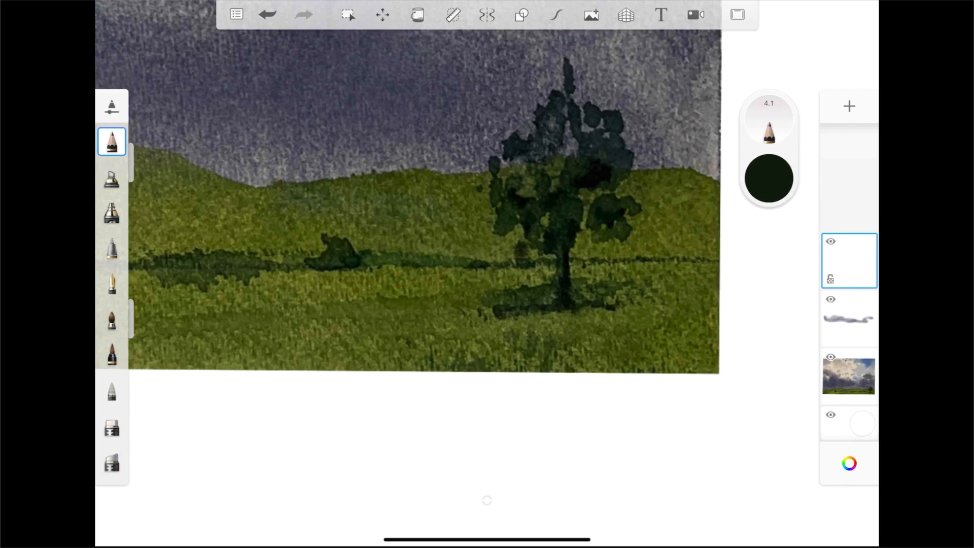
Step: Undo the trial strokes, set the pencil size to 2.4 and draw a small standing figure beside the large tree's trunk
left_click_drag(141, 163, 141, 206)
key("ctrl+z")
key("ctrl+z")
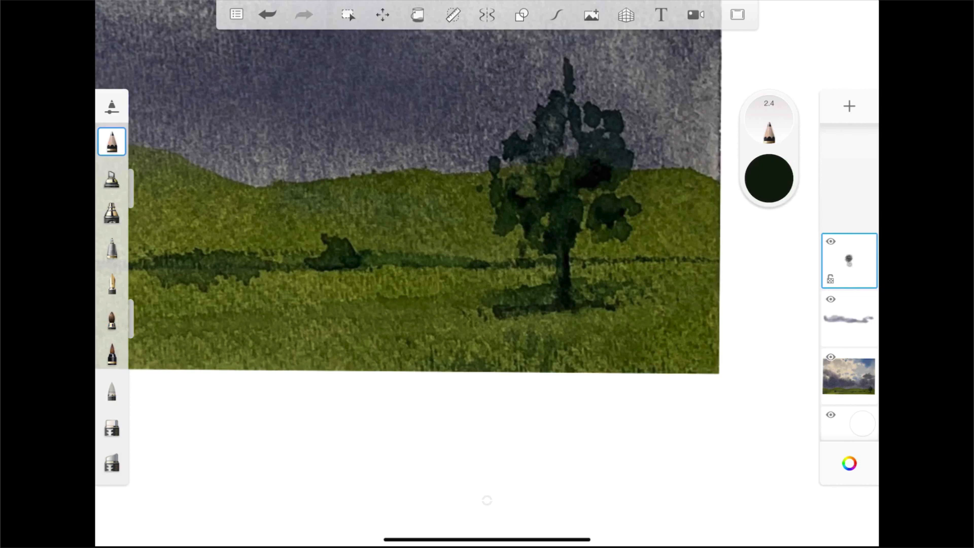
left_click_drag(521, 265, 523, 285)
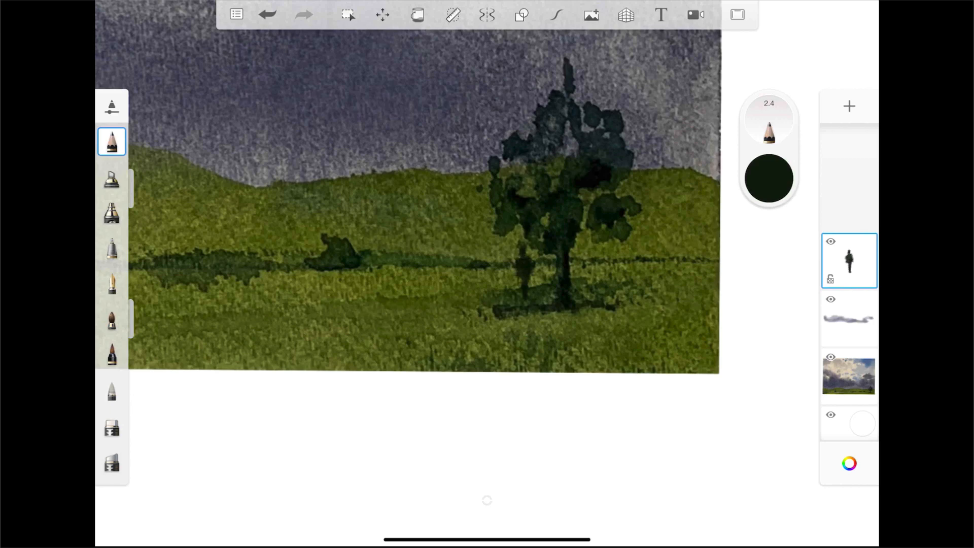
Step: Hide and show the figure and cloud layers in different combinations to compare the composition, leaving both visible
scroll(408, 187, "down", 6)
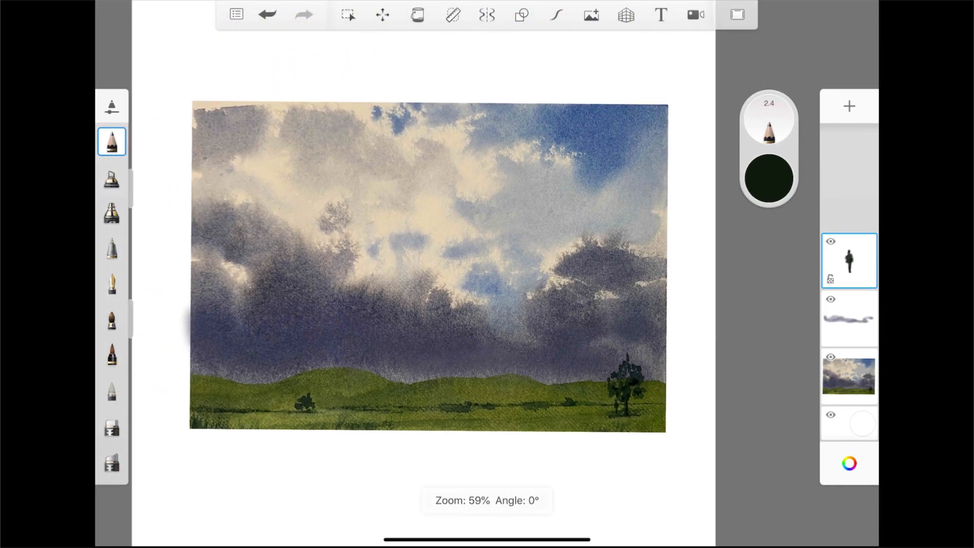
scroll(471, 270, "up", 2)
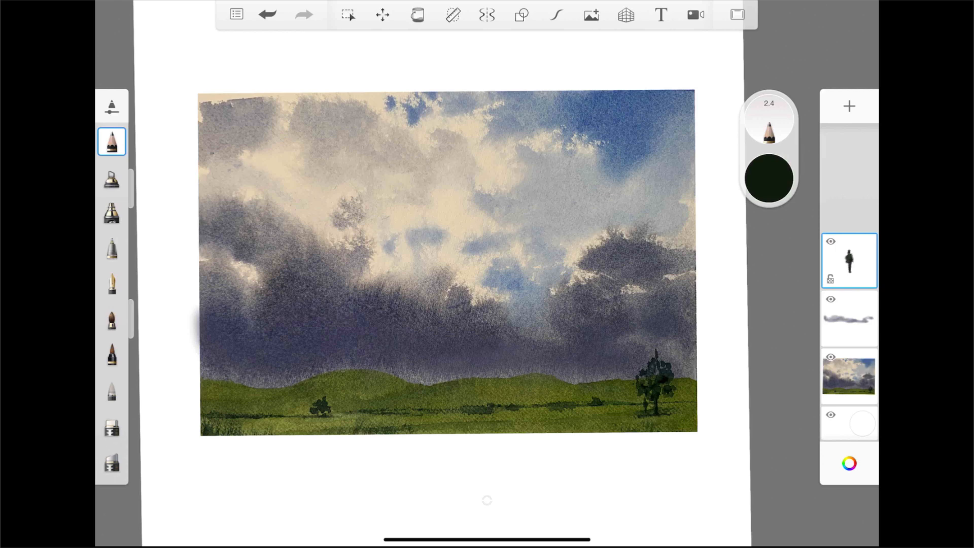
left_click(831, 241)
left_click(831, 299)
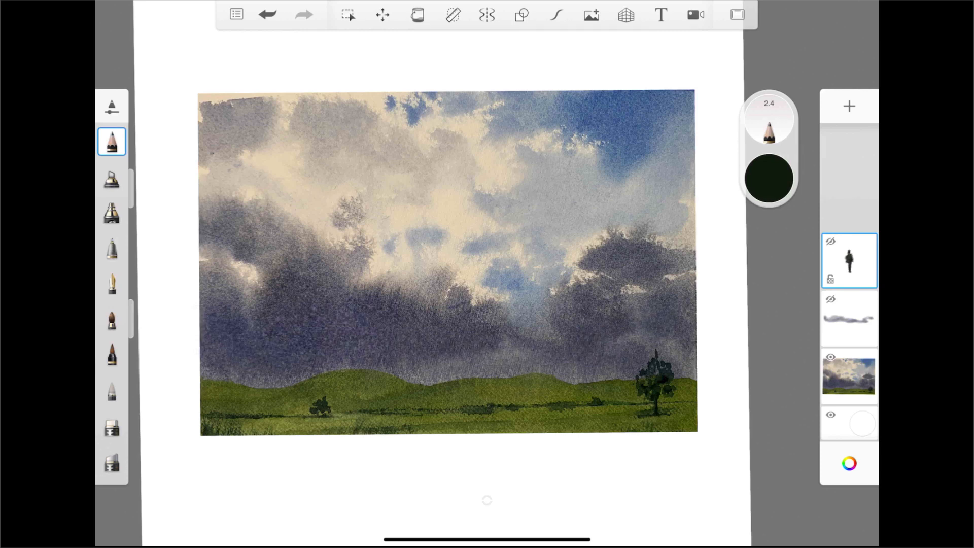
left_click(831, 241)
left_click(830, 241)
left_click(830, 241)
left_click(831, 241)
left_click(831, 299)
left_click(831, 241)
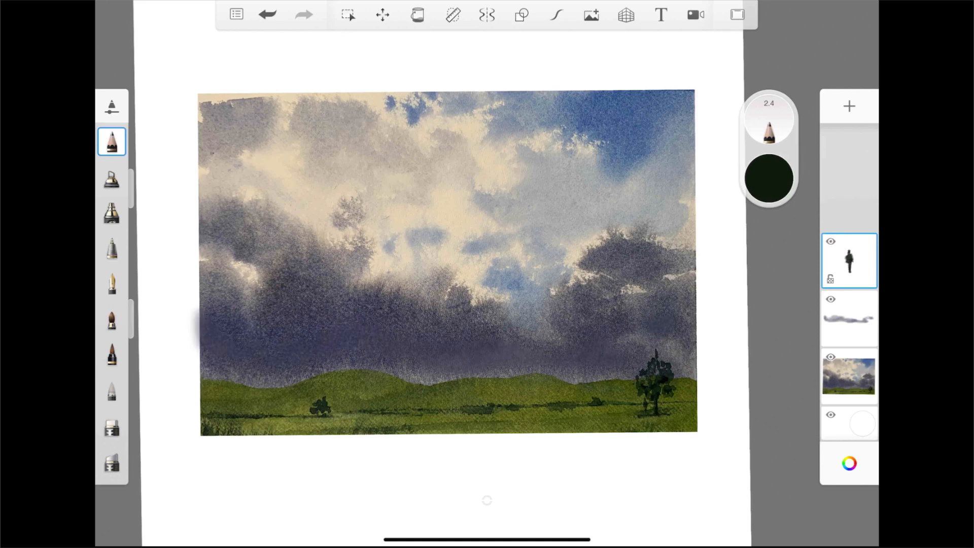
left_click(830, 299)
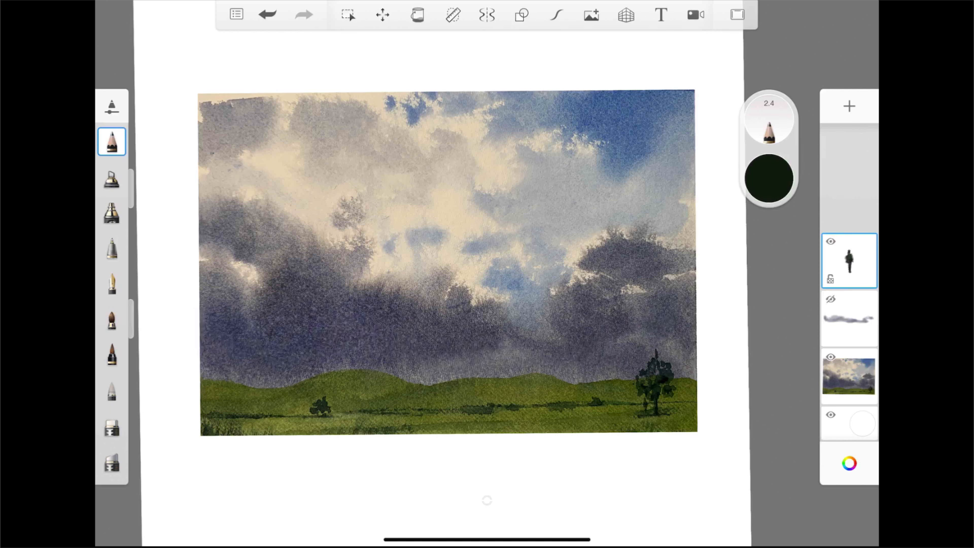
left_click(830, 241)
left_click(831, 299)
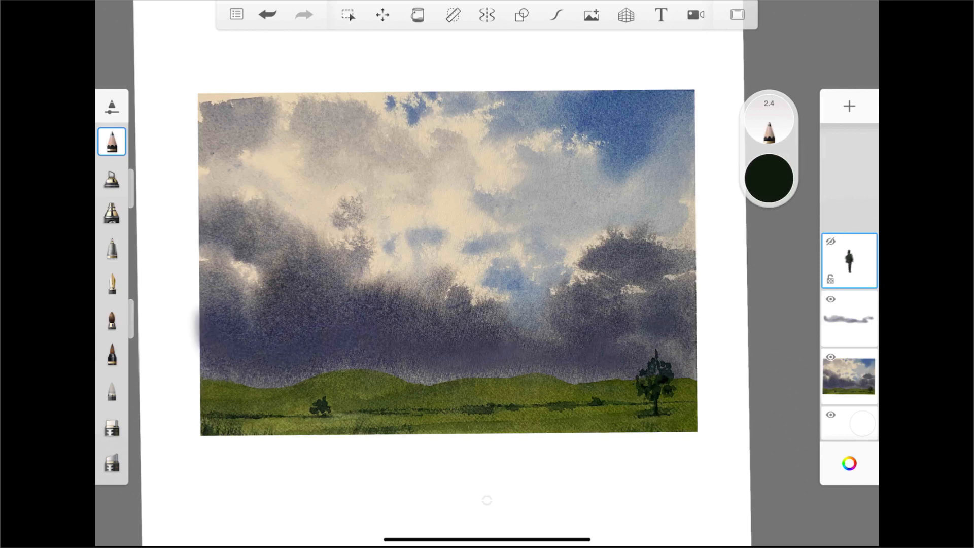
left_click(830, 241)
left_click(831, 298)
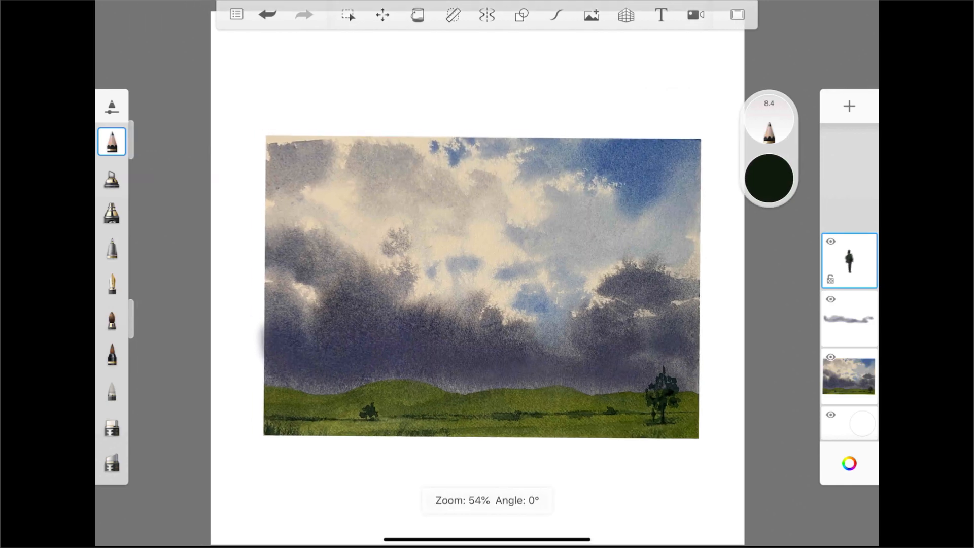
scroll(482, 274, "down", 1)
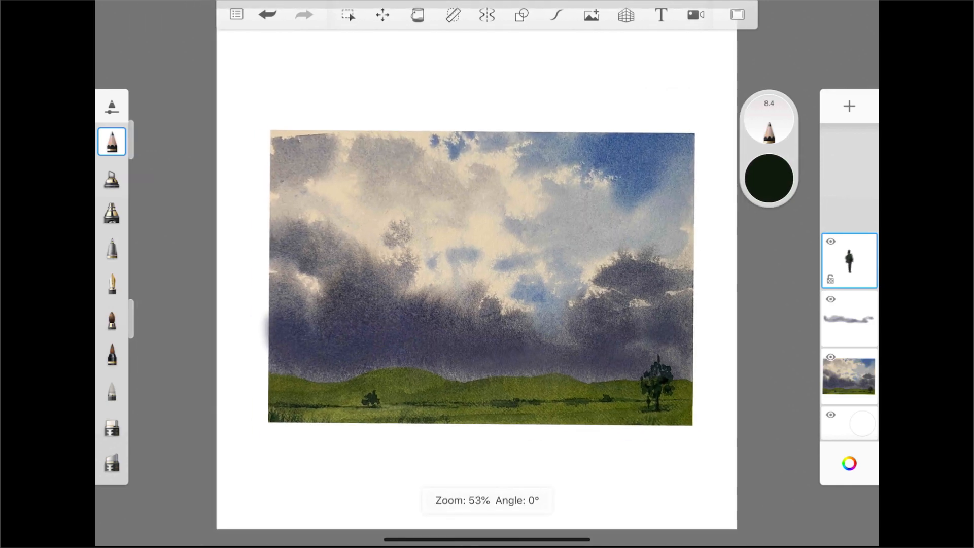
scroll(482, 274, "up", 1)
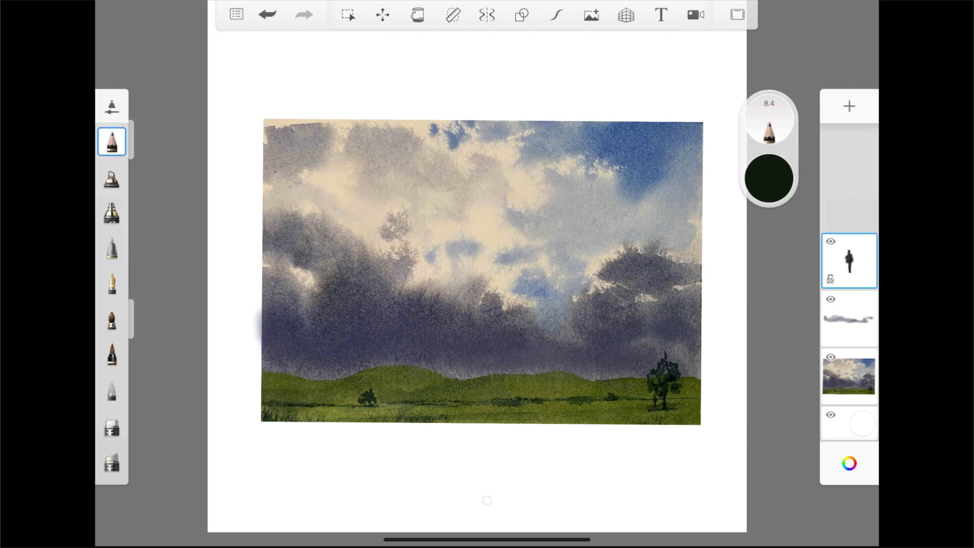
Step: Hide the figure, cloud and painting layers to leave a blank canvas
left_click(830, 241)
left_click(830, 299)
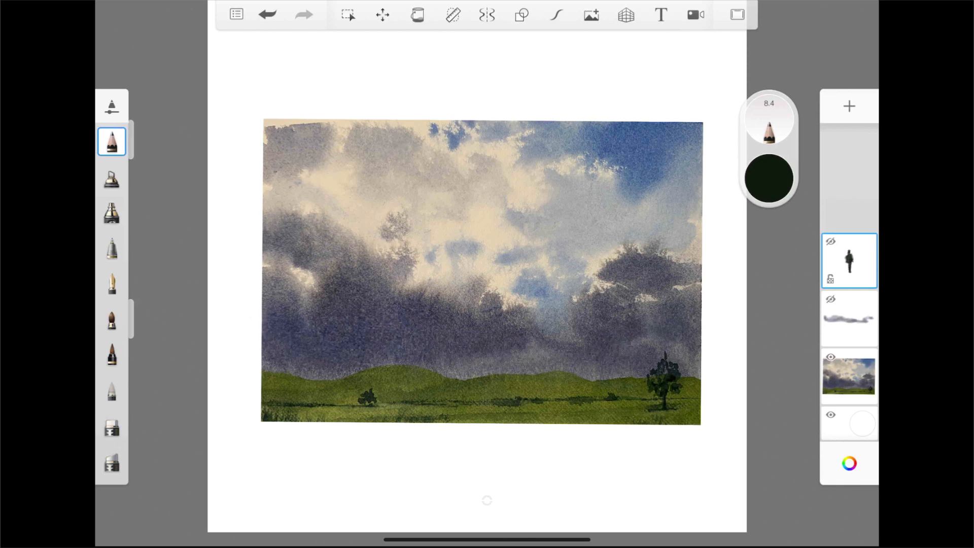
left_click(831, 358)
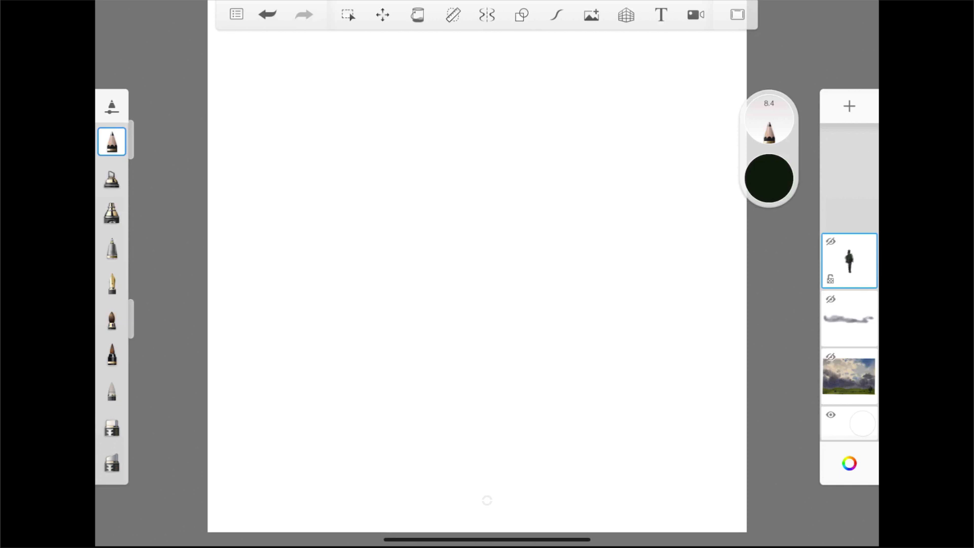
Step: Import the photo of two people walking a black dog on the beach from the photo library, keeping its default placement
left_click(591, 15)
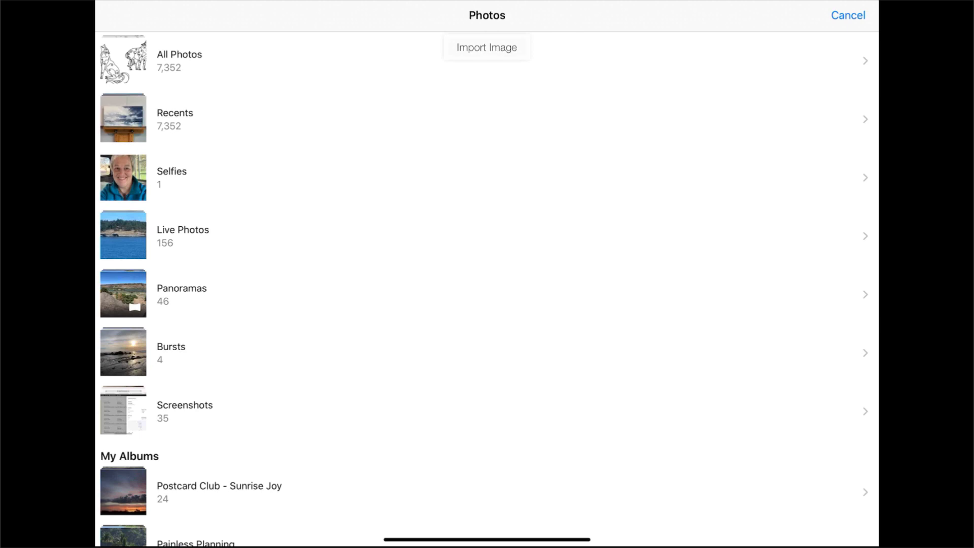
scroll(484, 288, "down", 20)
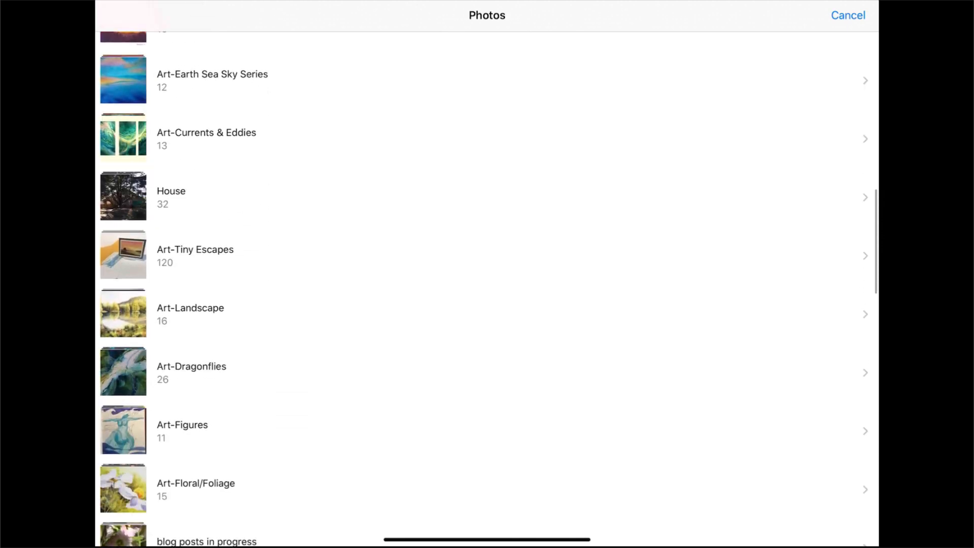
scroll(484, 288, "down", 10)
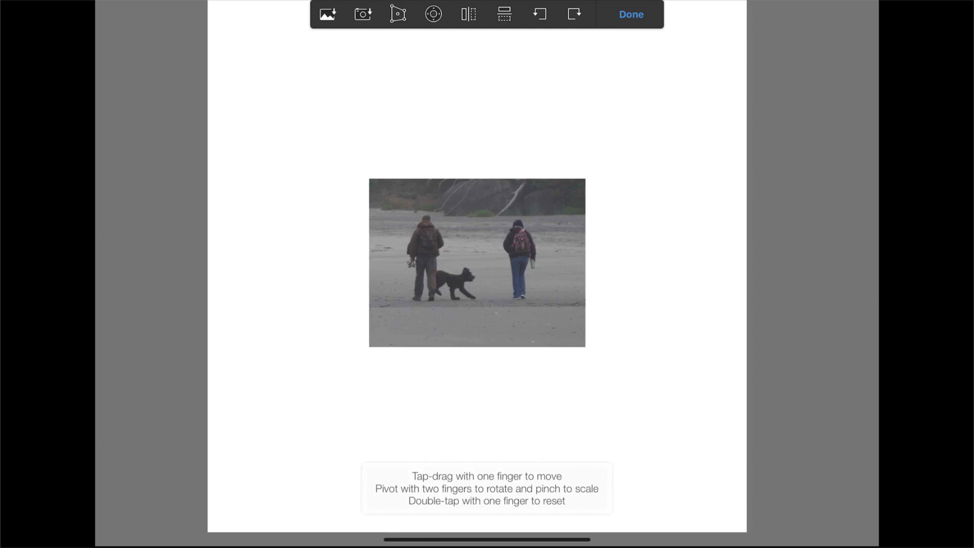
left_click(631, 14)
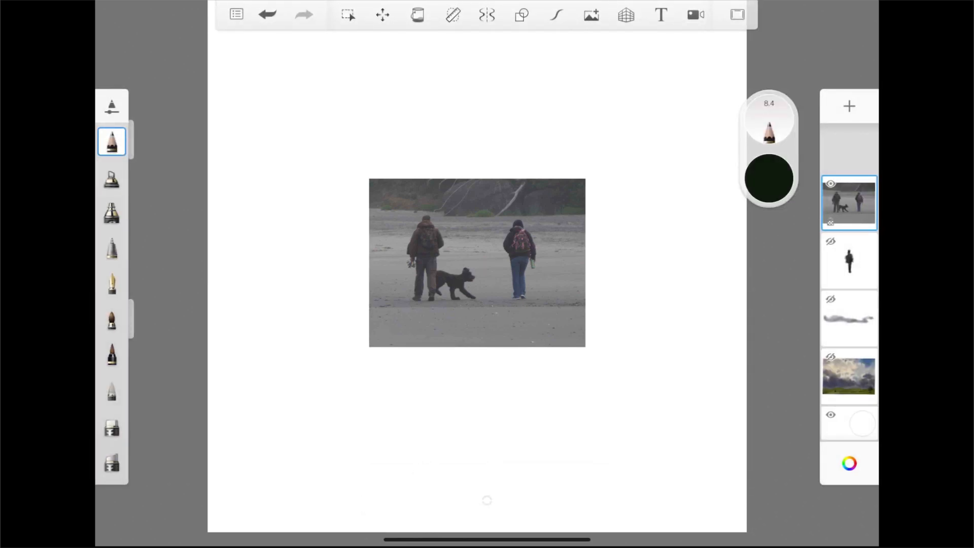
Step: Add a new layer above the beach photo, set the pencil size to 3.1 and trace the outline of the man's head and coat
left_click(849, 106)
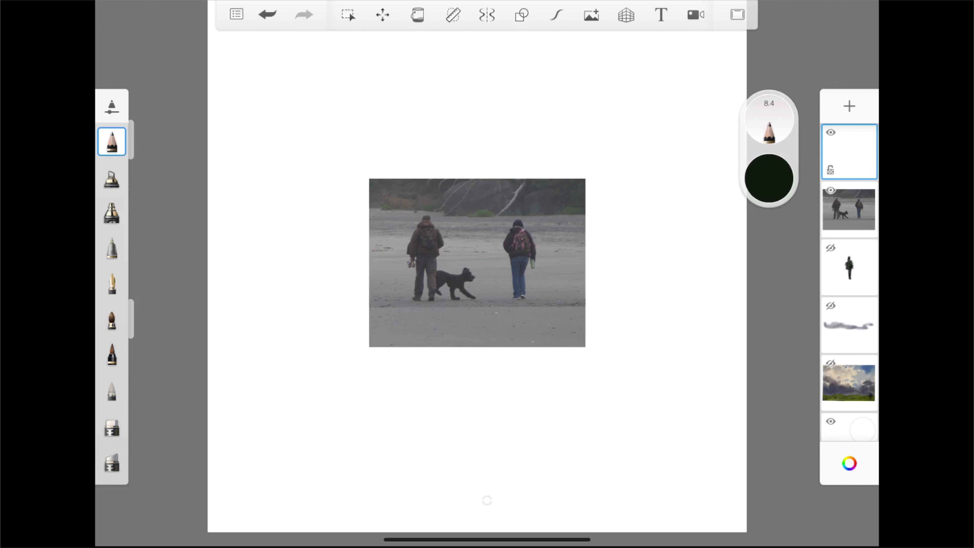
left_click(112, 141)
left_click(111, 141)
scroll(477, 263, "up", 5)
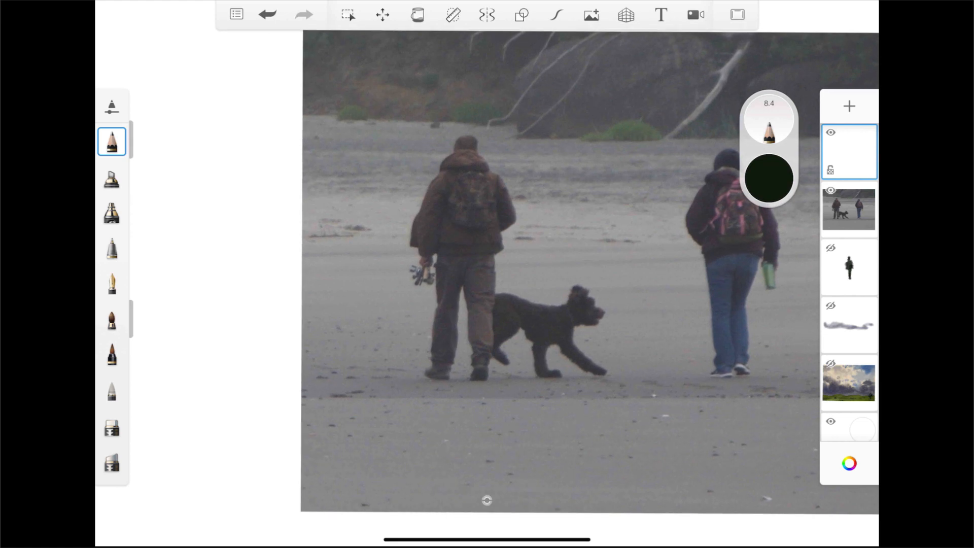
left_click_drag(131, 140, 131, 177)
mouse_move(464, 135)
left_mouse_down()
mouse_move(409, 243)
mouse_move(437, 261)
left_mouse_up()
left_click_drag(463, 136, 479, 153)
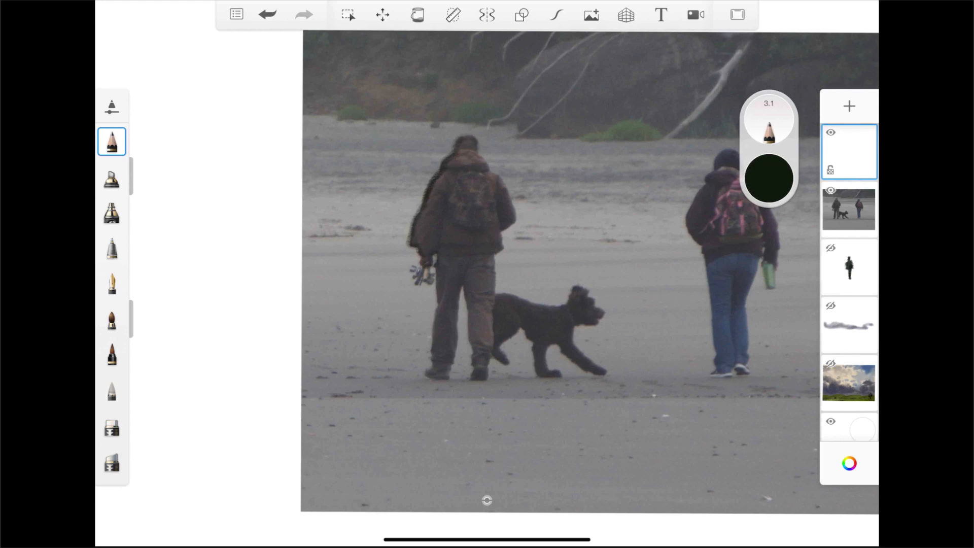
Step: Set the pencil size to 11.4 and fill in the man's whole body as a dark green silhouette on the new layer
left_click_drag(141, 180, 141, 124)
mouse_move(459, 148)
left_mouse_down()
mouse_move(474, 138)
mouse_move(466, 163)
mouse_move(449, 170)
mouse_move(486, 173)
mouse_move(443, 185)
mouse_move(417, 240)
mouse_move(429, 261)
left_mouse_up()
mouse_move(436, 203)
left_mouse_down()
mouse_move(449, 243)
mouse_move(455, 197)
left_mouse_up()
mouse_move(456, 243)
left_mouse_down()
mouse_move(480, 178)
mouse_move(497, 175)
mouse_move(503, 234)
mouse_move(497, 203)
mouse_move(483, 259)
left_mouse_up()
mouse_move(487, 213)
left_mouse_down()
mouse_move(477, 269)
mouse_move(438, 279)
mouse_move(445, 297)
left_mouse_up()
mouse_move(452, 244)
left_mouse_down()
mouse_move(485, 310)
mouse_move(492, 274)
mouse_move(477, 325)
left_mouse_up()
mouse_move(464, 279)
left_mouse_down()
mouse_move(479, 345)
mouse_move(487, 304)
mouse_move(478, 374)
mouse_move(488, 348)
mouse_move(476, 378)
mouse_move(454, 319)
mouse_move(460, 285)
mouse_move(440, 281)
mouse_move(441, 355)
mouse_move(454, 350)
mouse_move(429, 378)
mouse_move(451, 380)
mouse_move(458, 329)
left_mouse_up()
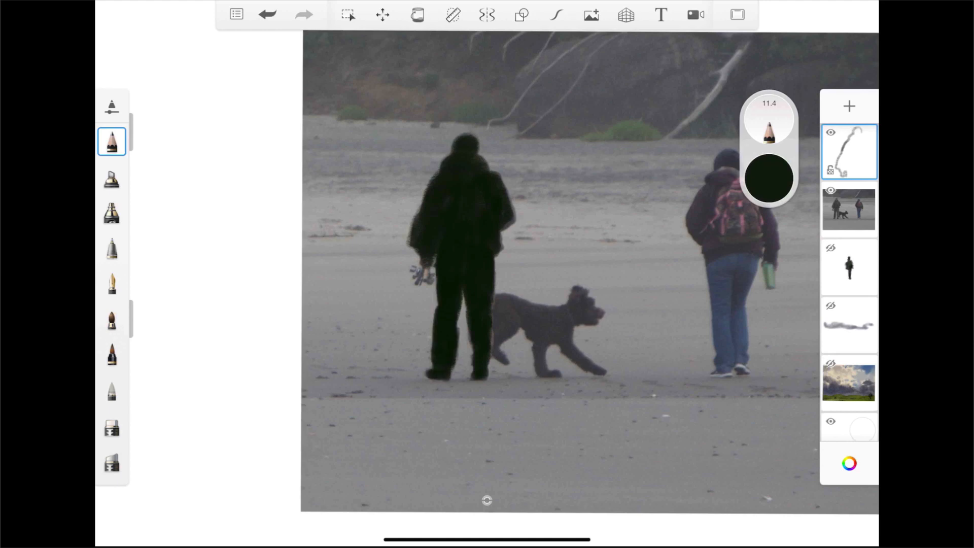
left_click_drag(515, 200, 502, 235)
left_click_drag(488, 151, 477, 169)
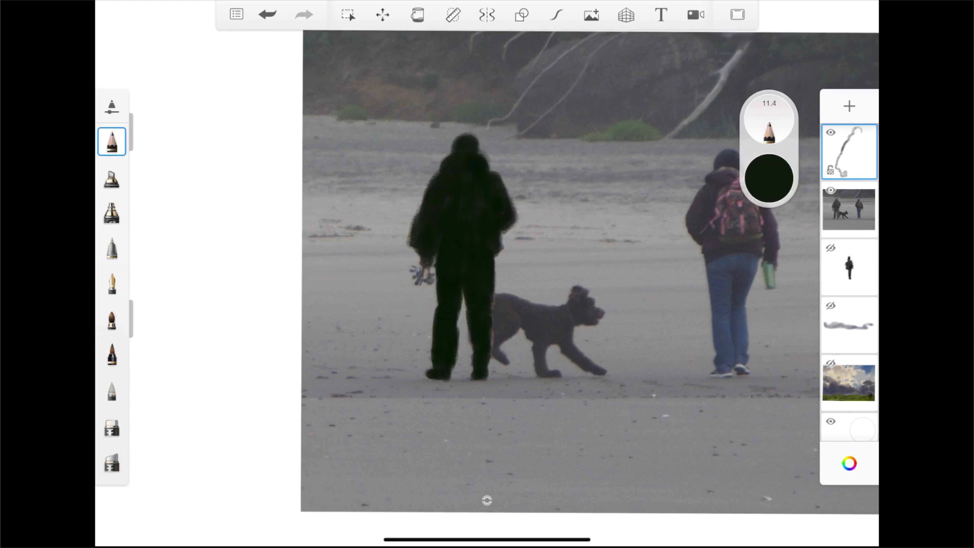
left_click_drag(432, 258, 423, 270)
Step: Hide the beach photo layer, select the eraser and show the painting layer behind the traced silhouette
scroll(487, 269, "down", 5)
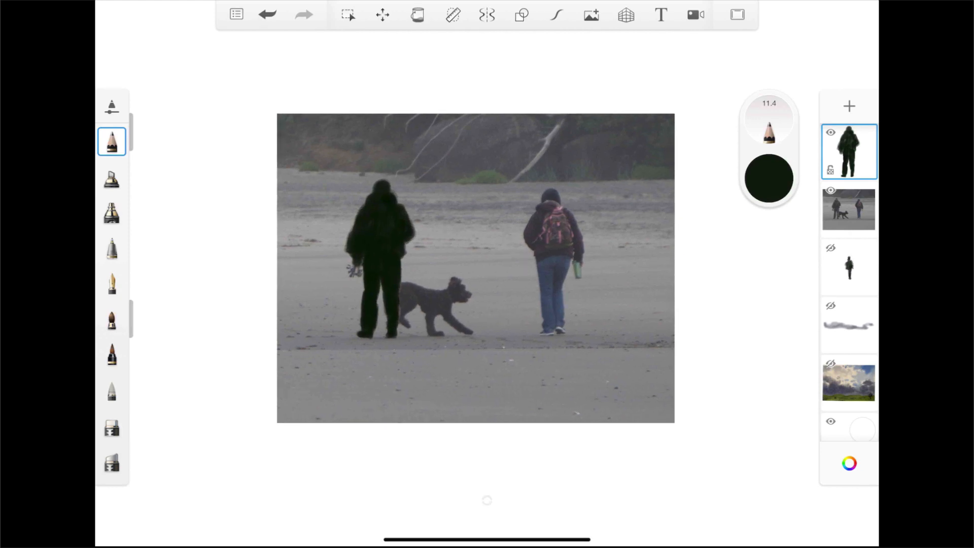
left_click(830, 190)
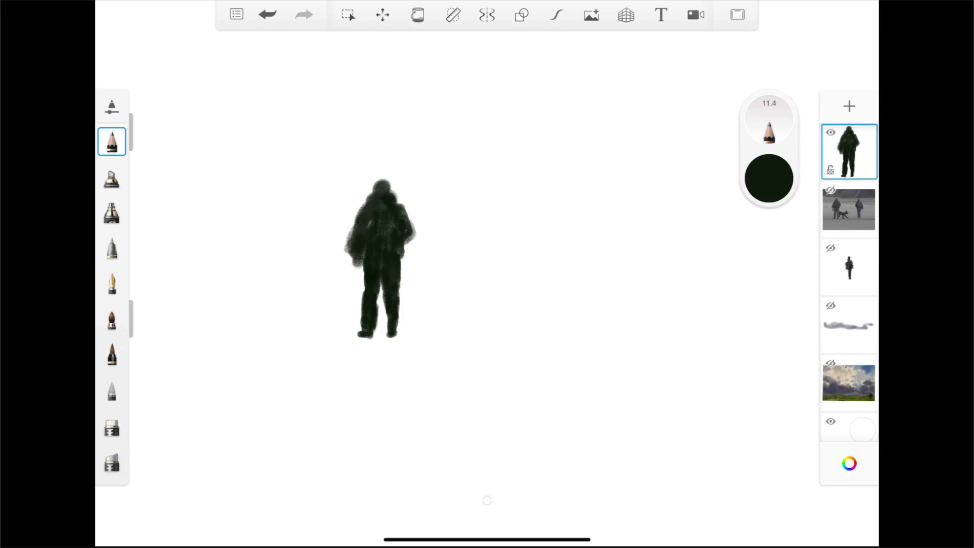
left_click(112, 426)
left_click(831, 364)
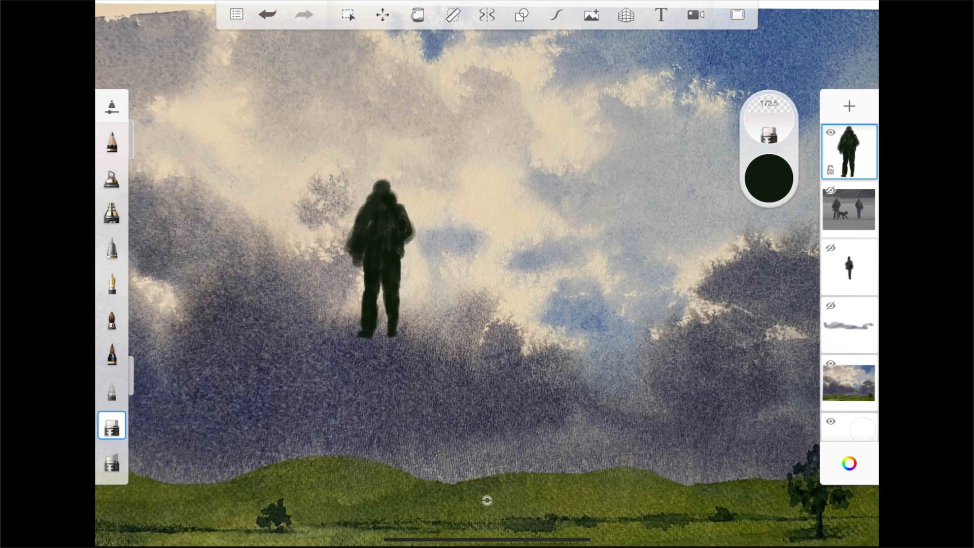
Step: Enclose the traced silhouette on the top layer in a rectangular selection
scroll(487, 274, "down", 5)
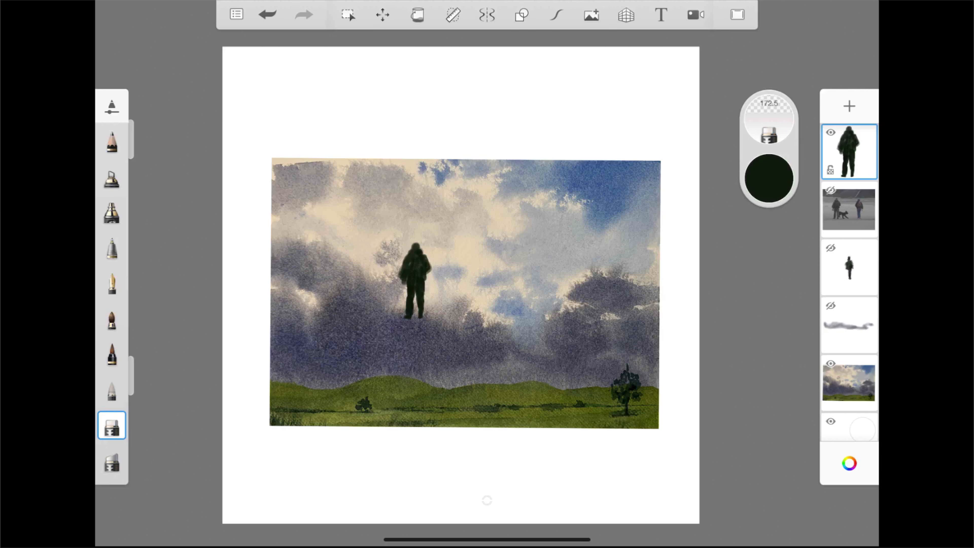
scroll(460, 285, "down", 1)
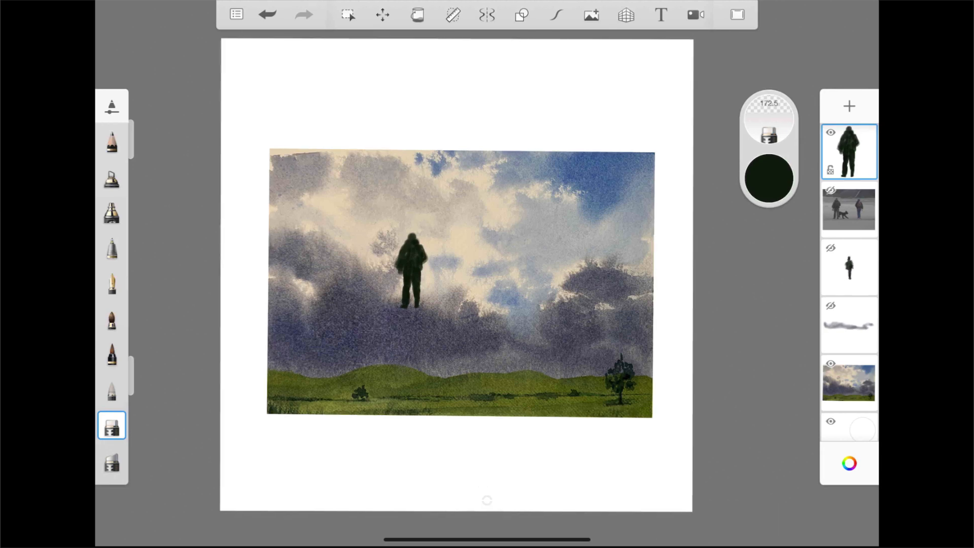
scroll(412, 243, "up", 5)
scroll(412, 242, "down", 3)
scroll(482, 297, "up", 1)
scroll(482, 297, "down", 1)
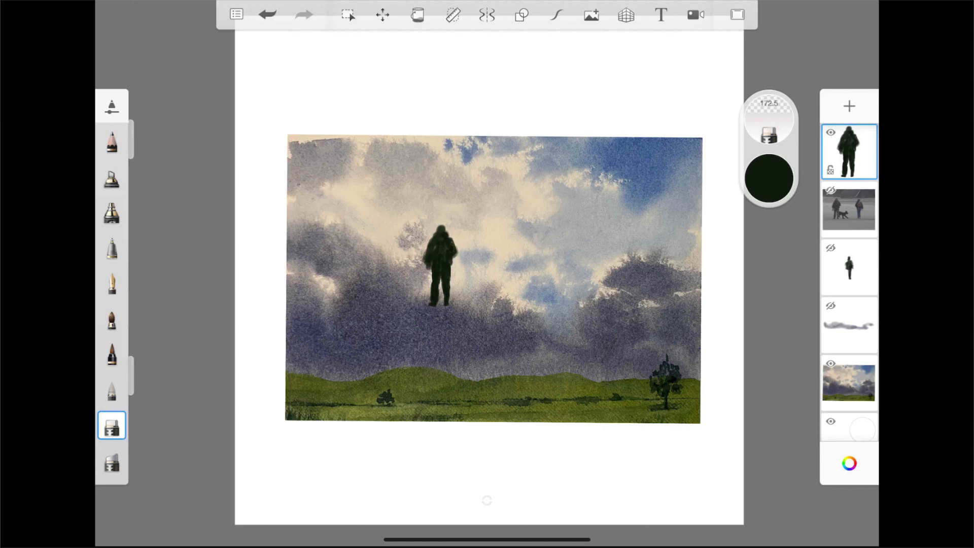
left_click(849, 151)
left_click(348, 15)
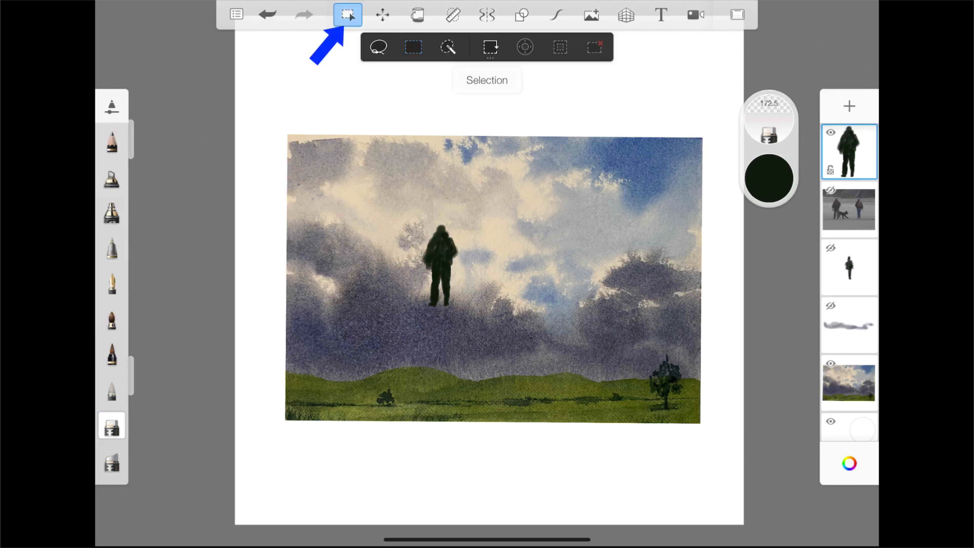
left_click(413, 48)
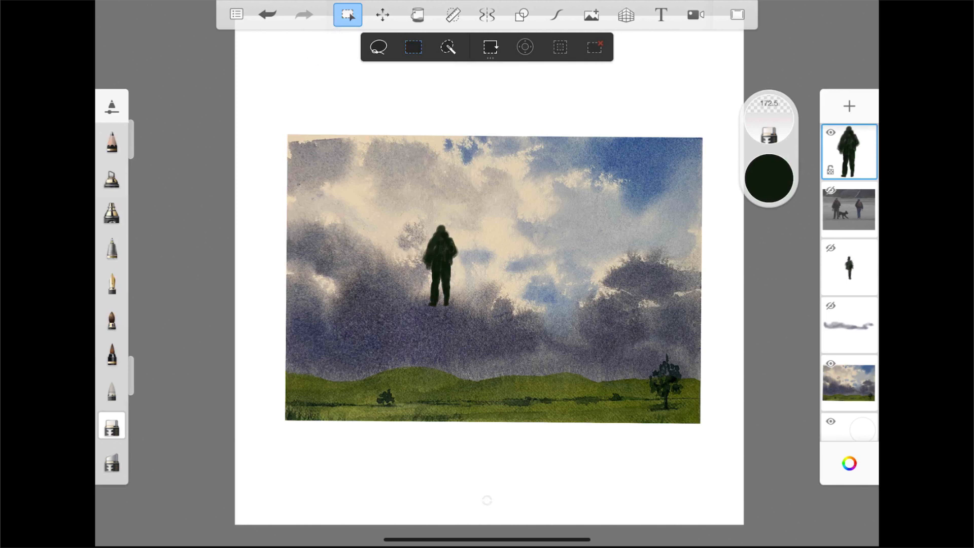
left_click_drag(412, 238, 485, 325)
Step: Transform the silhouette, trying it small beside the large tree, and place it at reduced size standing in the painting's left foreground
left_click(383, 15)
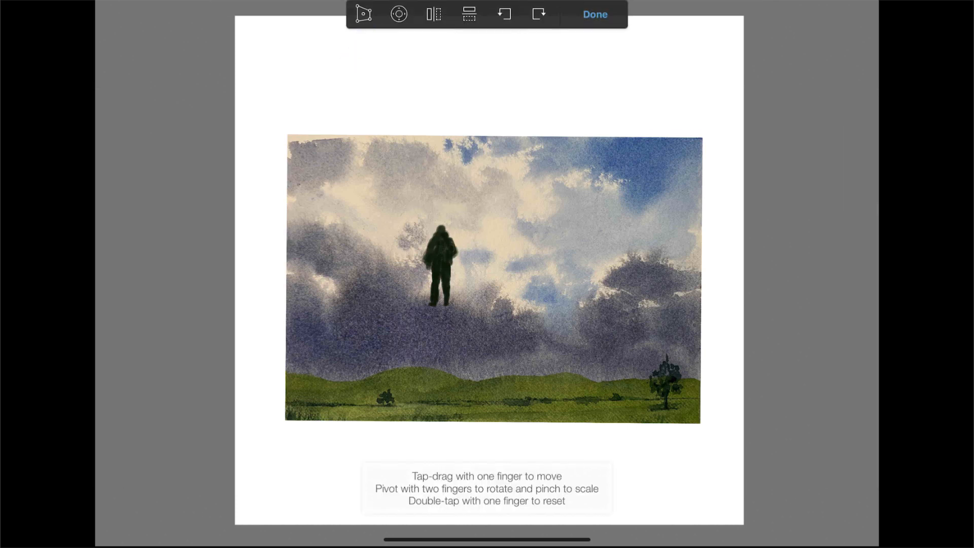
left_click_drag(441, 264, 653, 394)
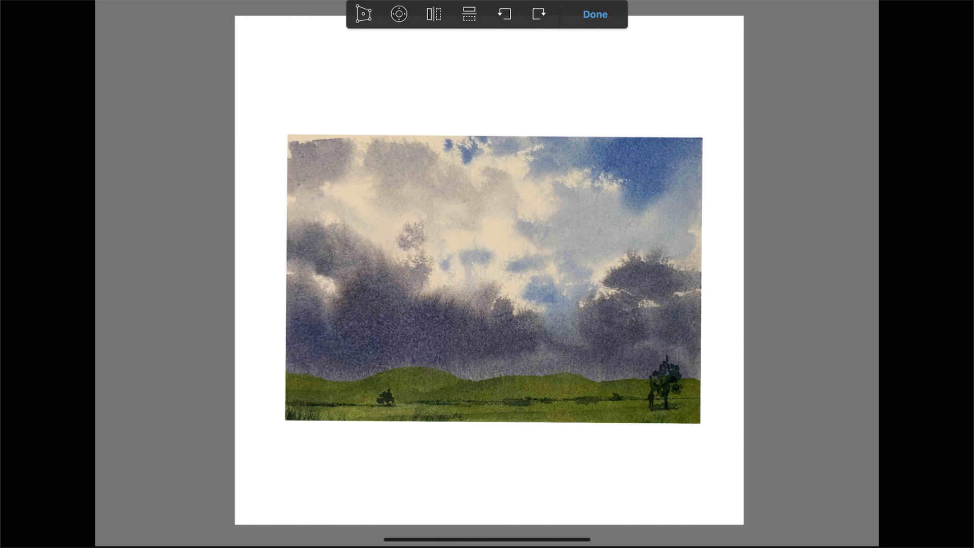
left_click_drag(651, 400, 336, 394)
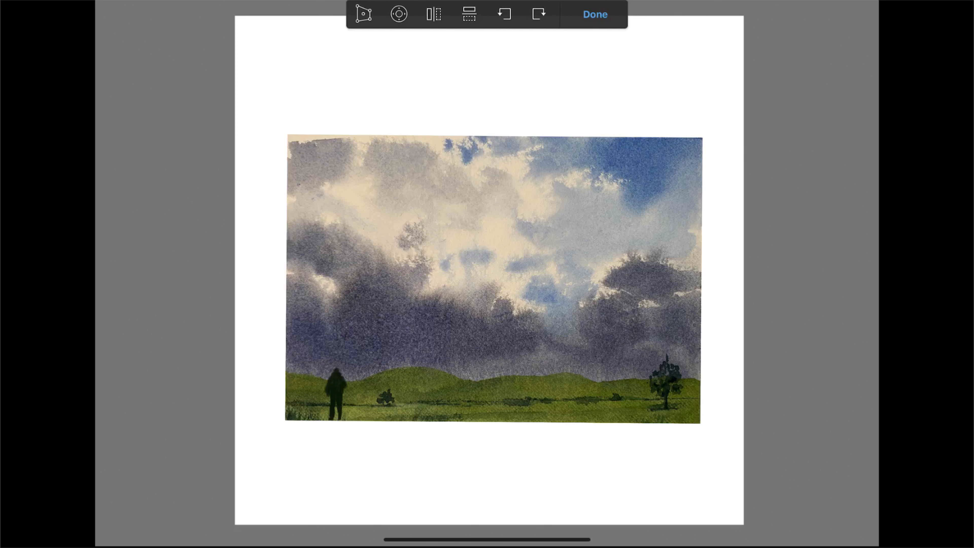
left_click_drag(336, 393, 343, 372)
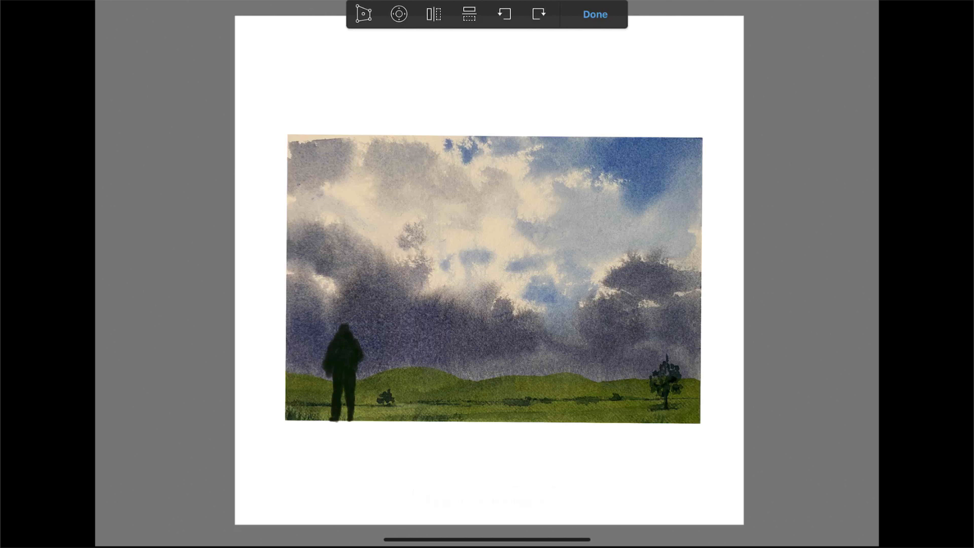
mouse_move(343, 372)
left_mouse_down()
mouse_move(505, 333)
mouse_move(652, 401)
mouse_move(322, 390)
mouse_move(337, 390)
left_mouse_up()
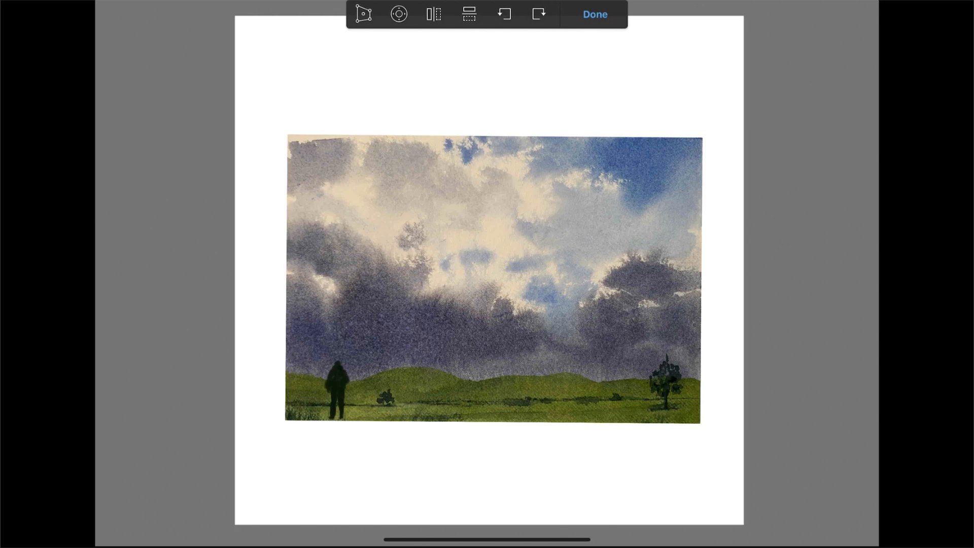
left_click(596, 15)
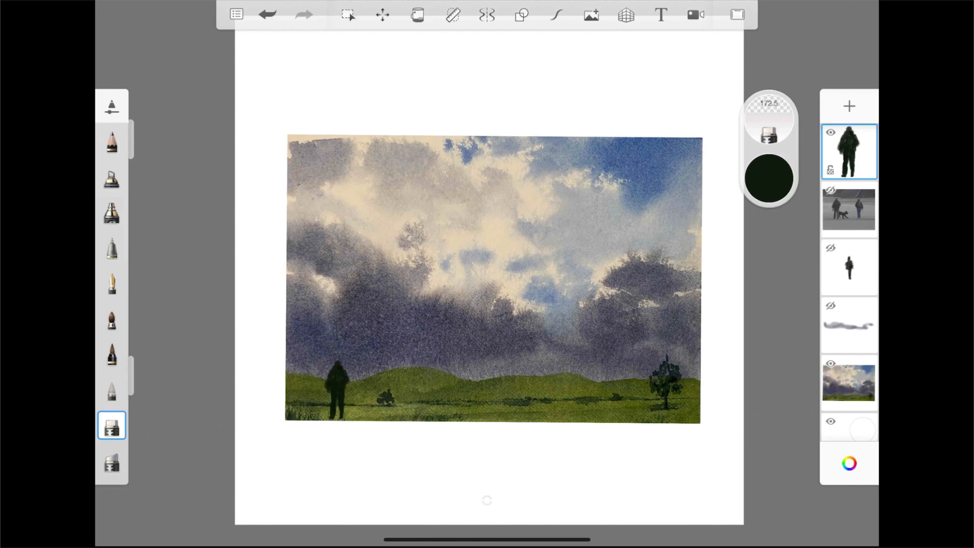
Step: Show and hide the earlier small-figure layer for comparison, and make the hidden cloud layer active
left_click(831, 248)
left_click(830, 248)
left_click(848, 325)
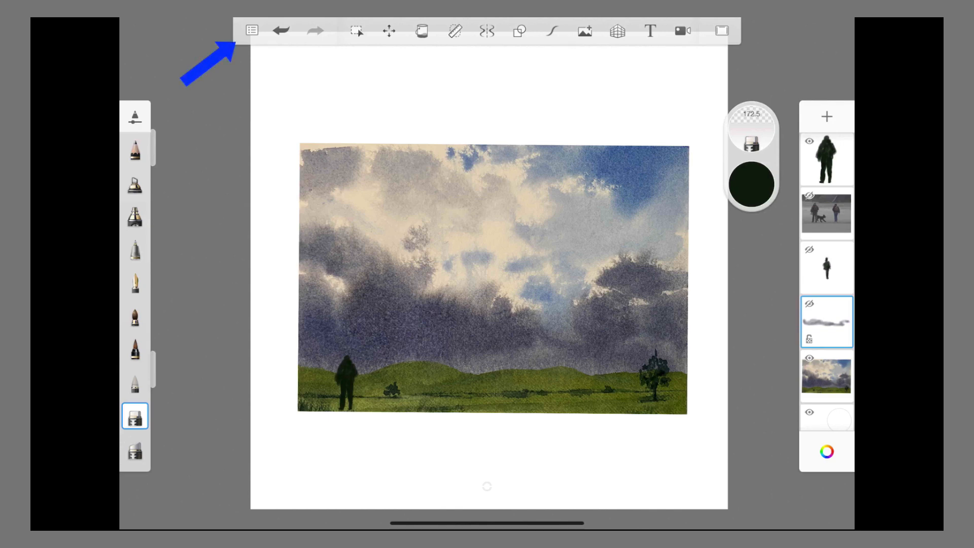
Step: View the New Sketch canvas size settings without creating a sketch, and open the sharing options for the current image
left_click(251, 30)
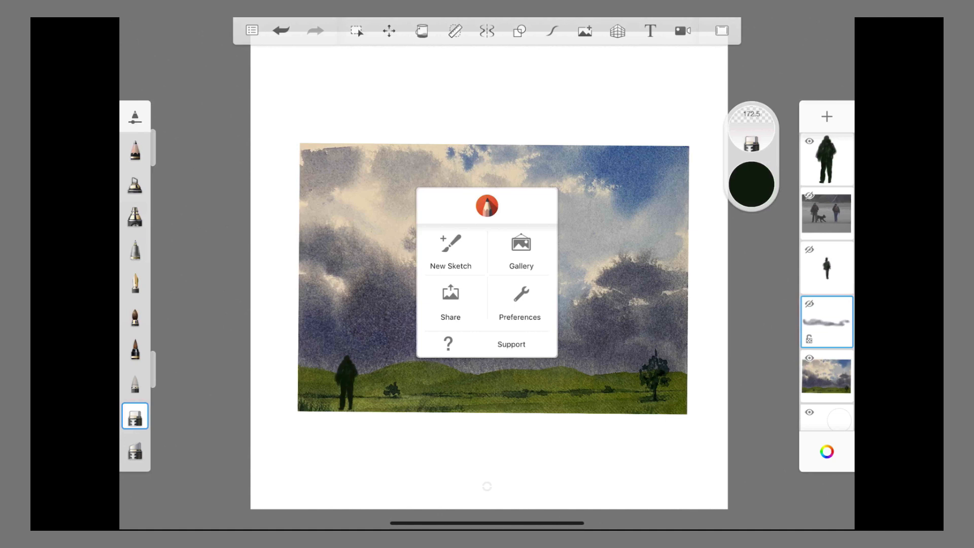
left_click(450, 250)
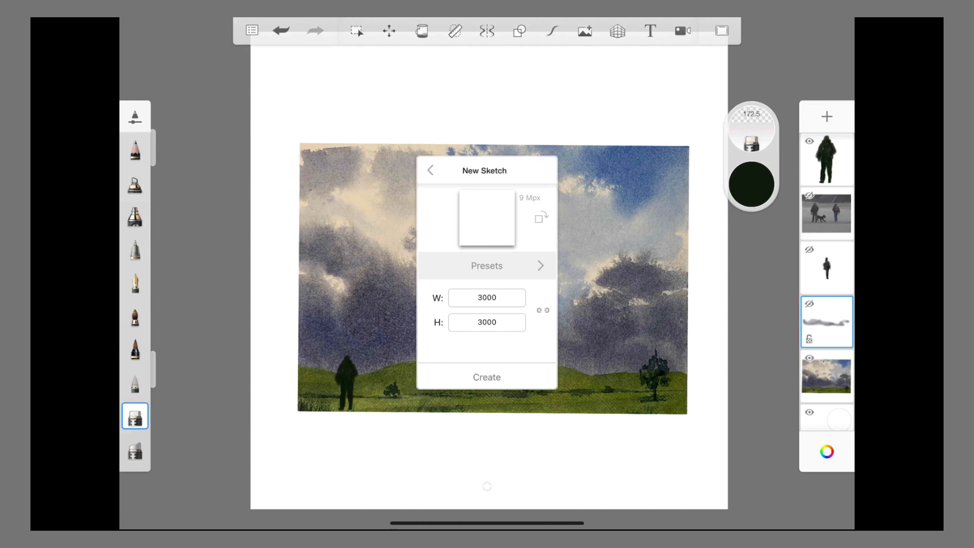
left_click(431, 170)
left_click(521, 250)
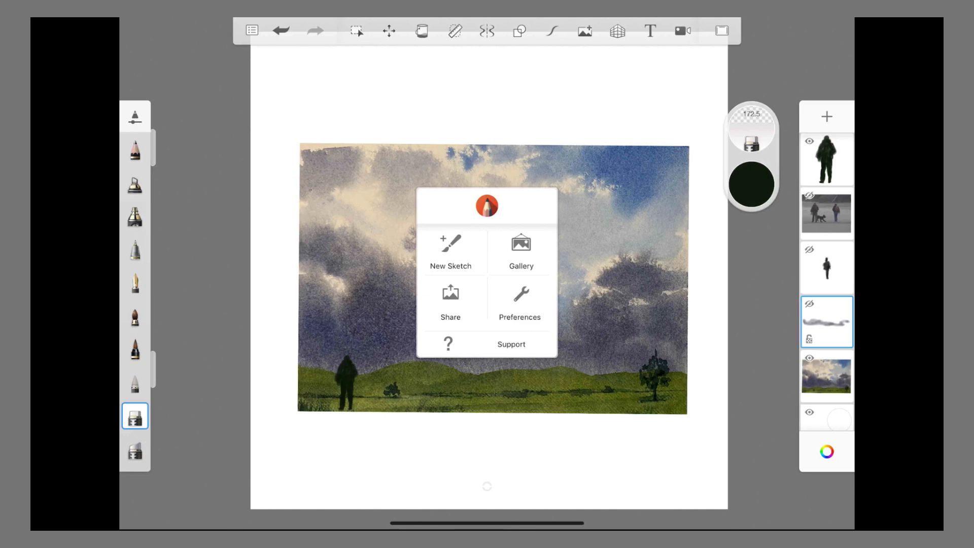
left_click(451, 299)
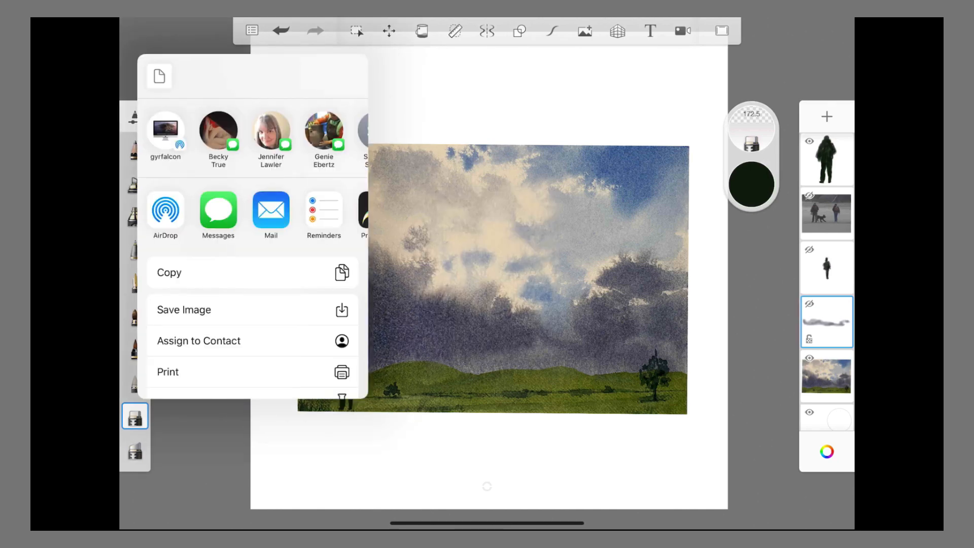